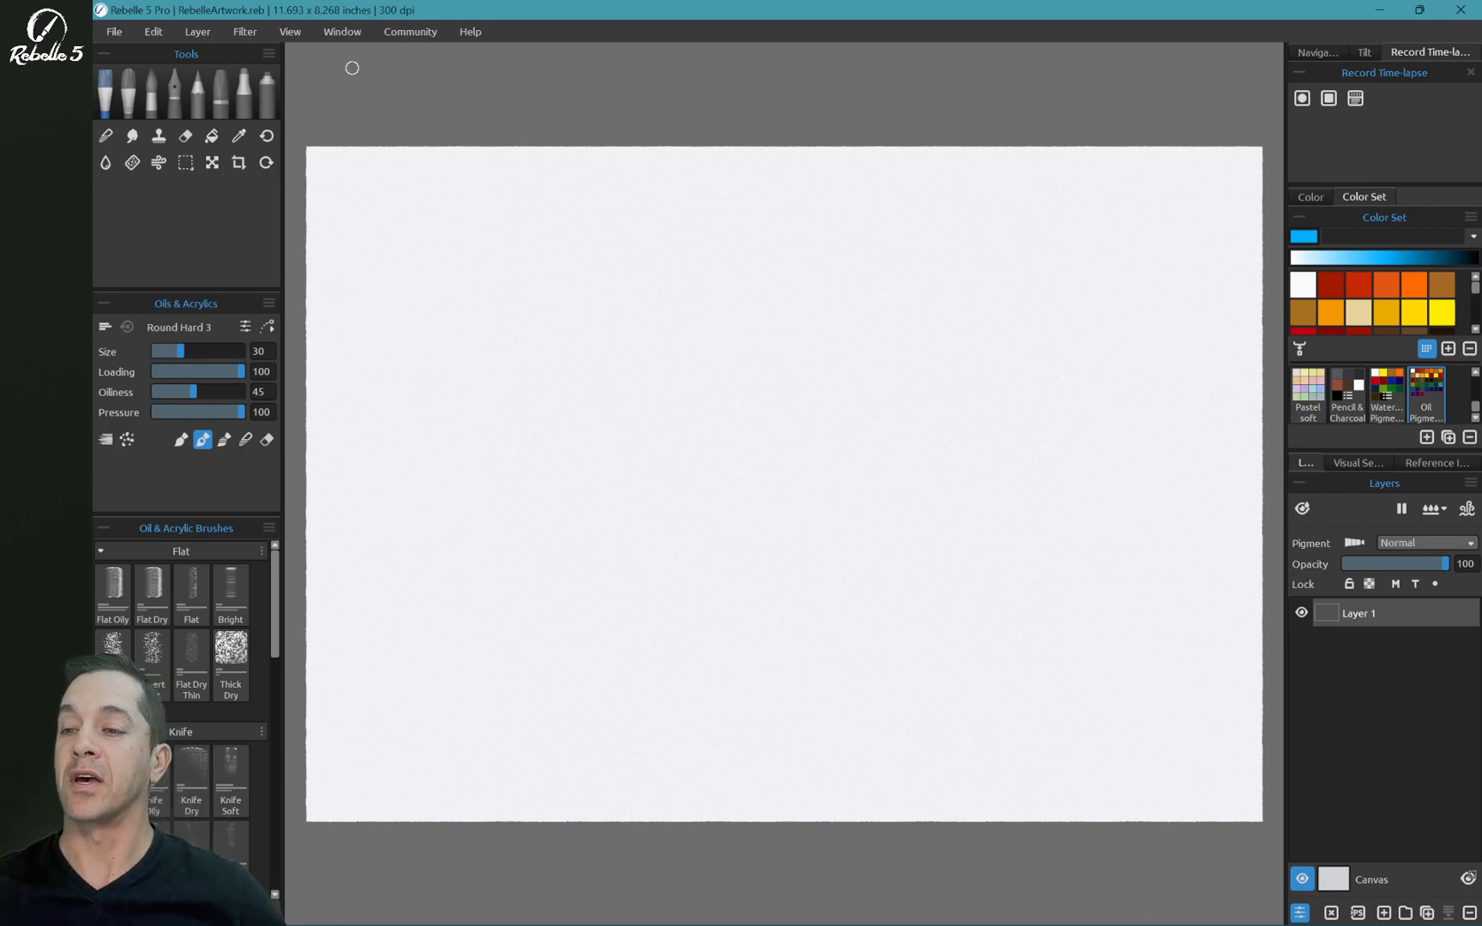
pyautogui.click(153, 31)
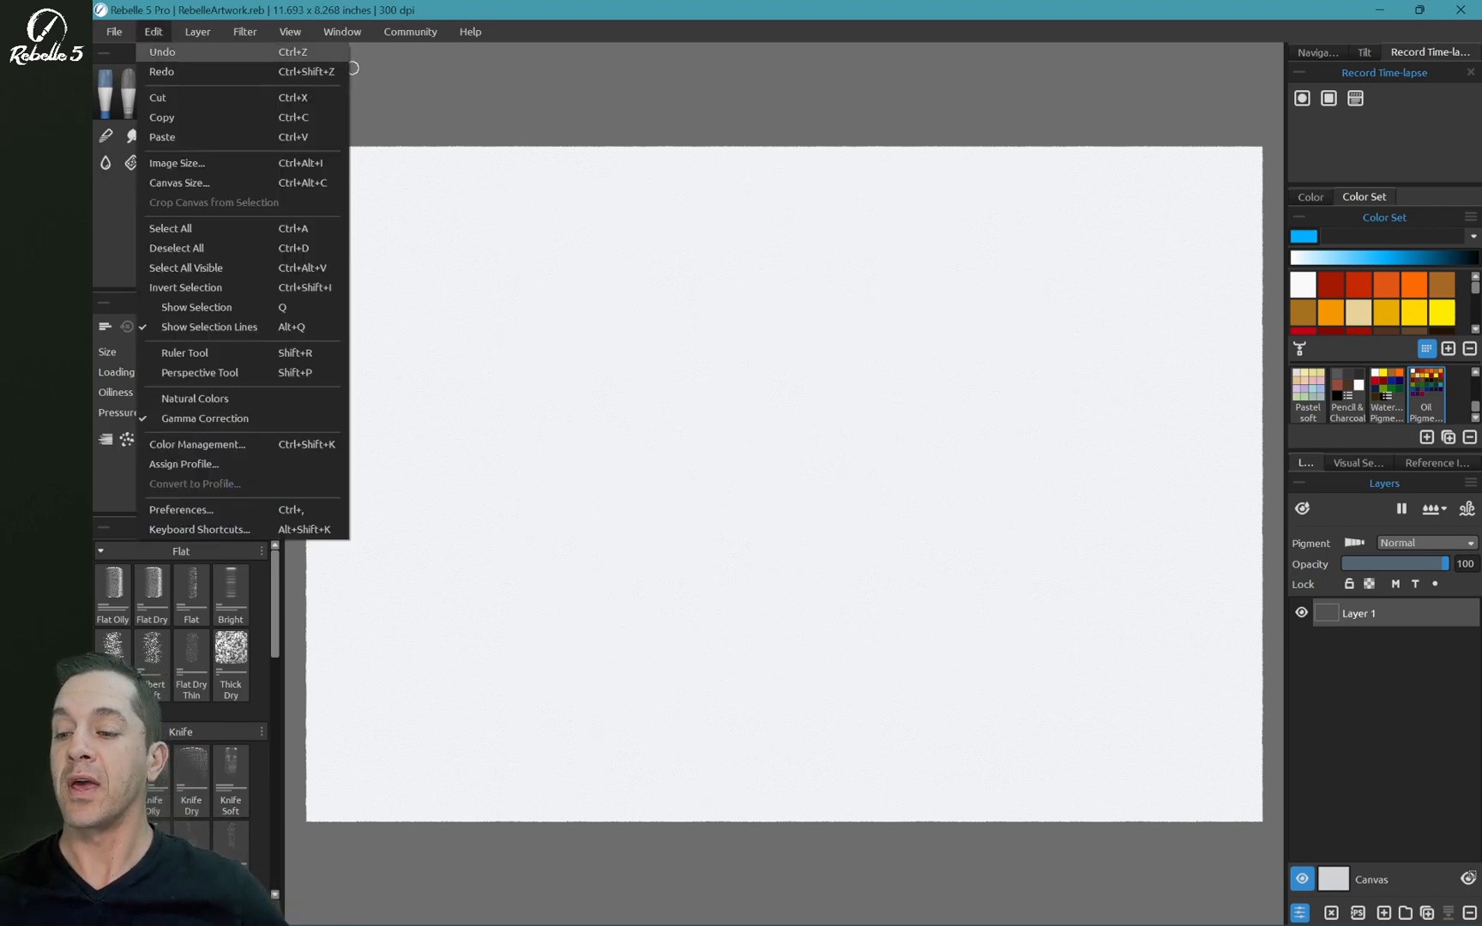
pyautogui.click(180, 509)
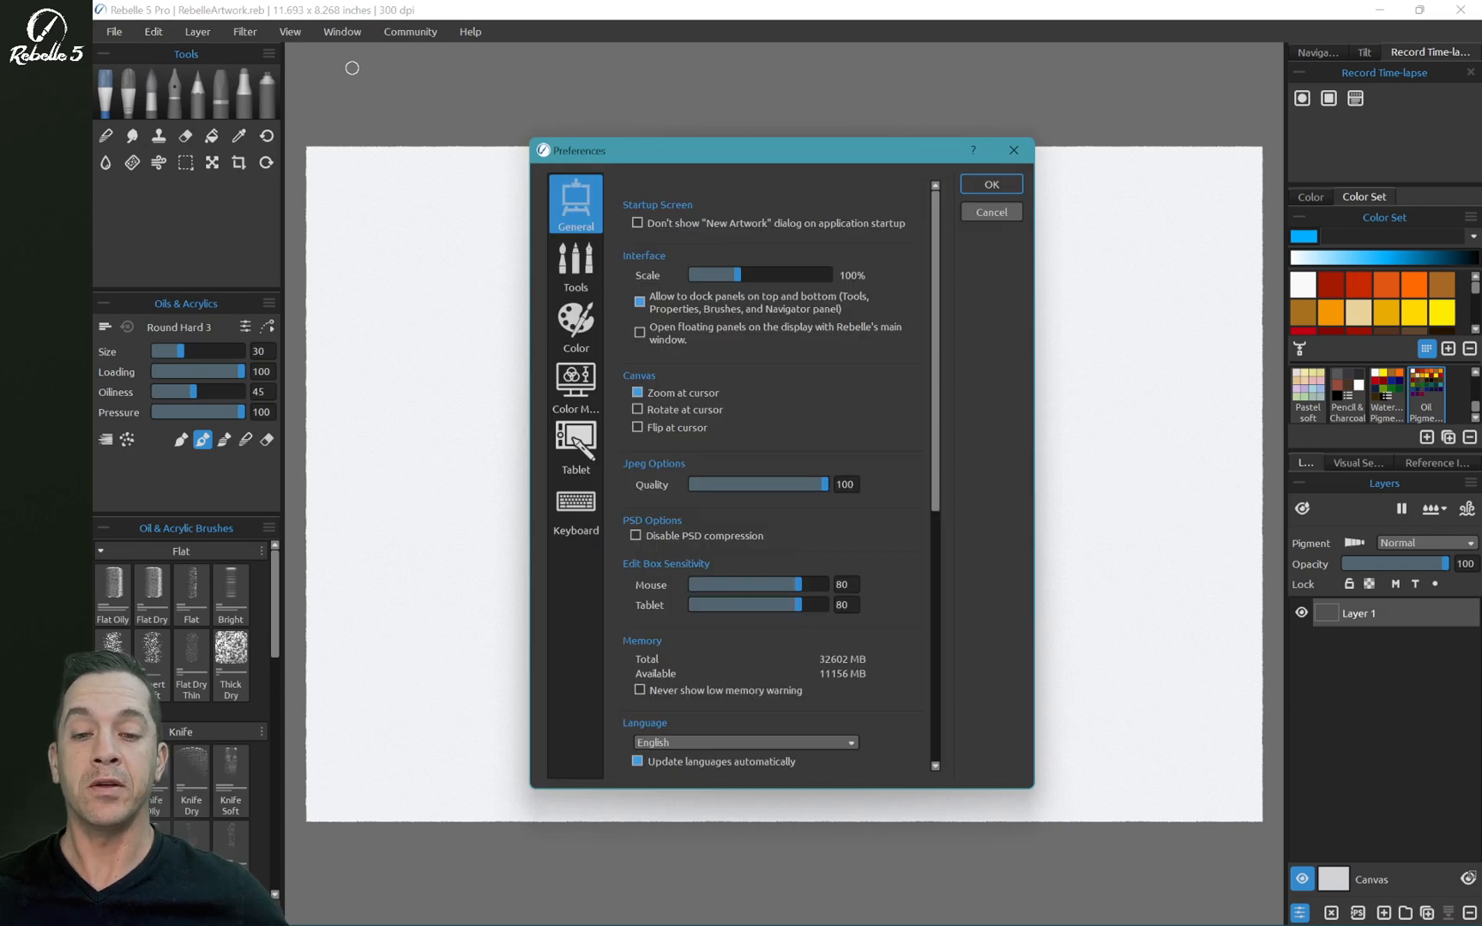
pyautogui.scroll(-3, 776, 475)
pyautogui.scroll(-3, 776, 475)
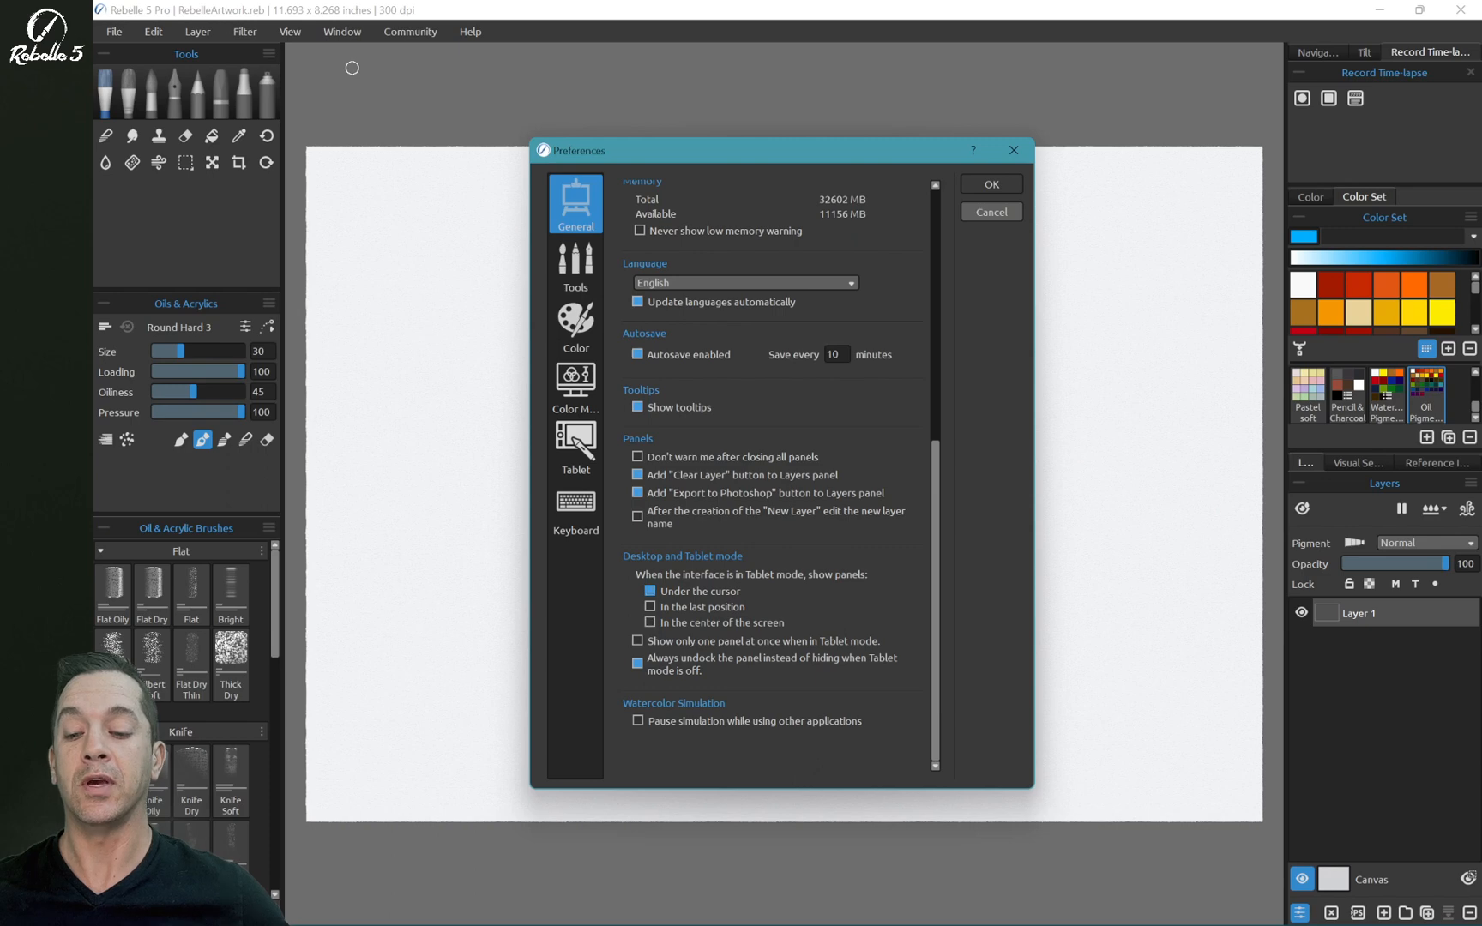
pyautogui.click(992, 184)
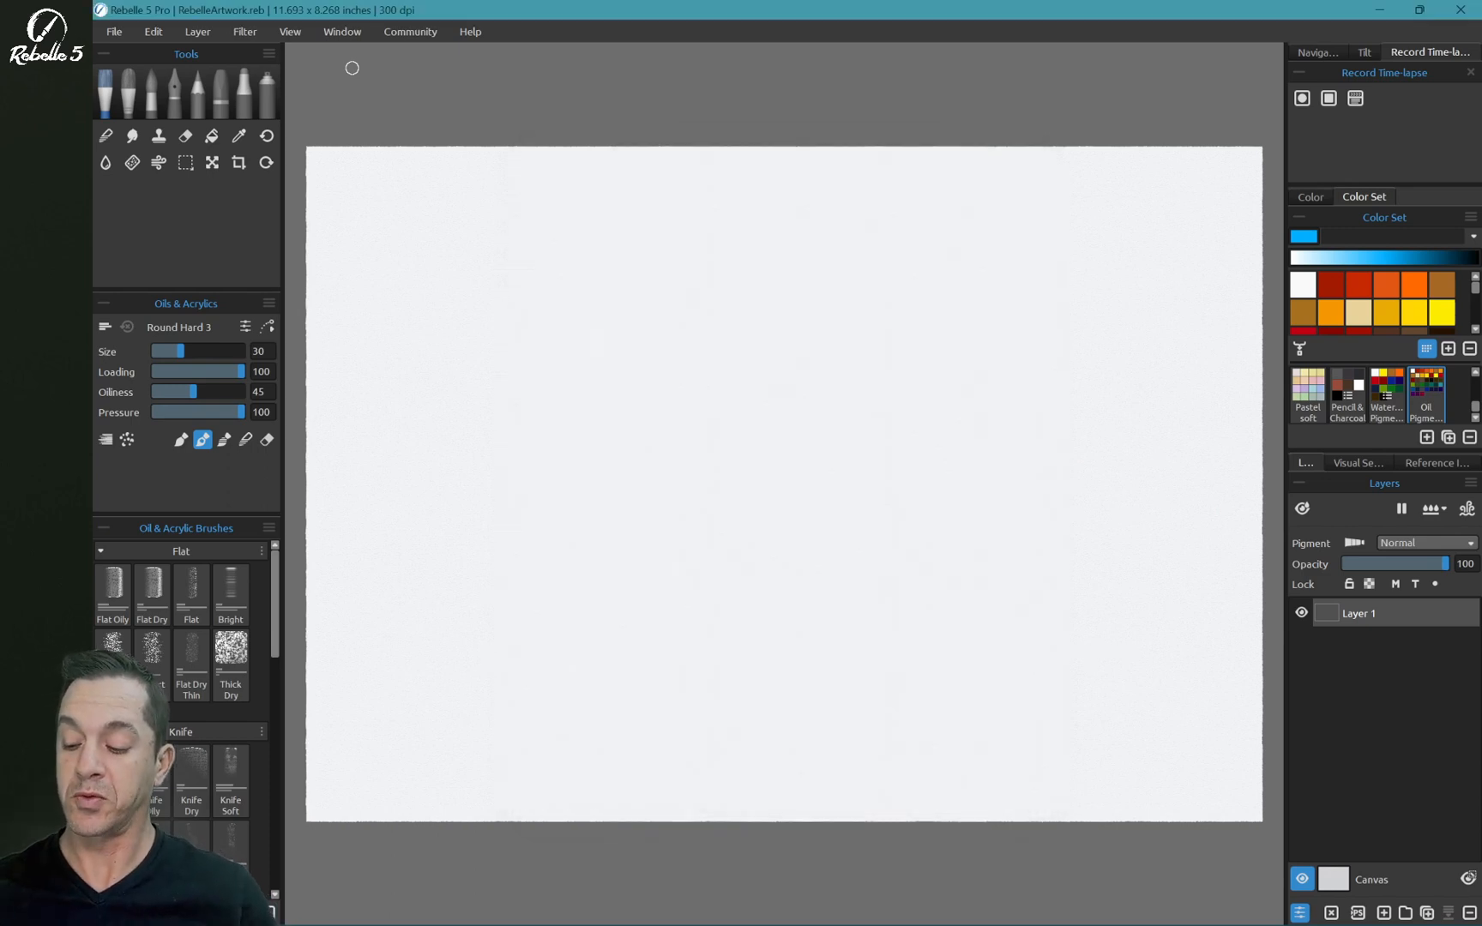
# Step: Hide all panels with Tab, then toggle the brush settings (F5) and colour picker (F6) over the canvas
pyautogui.press('Tab')
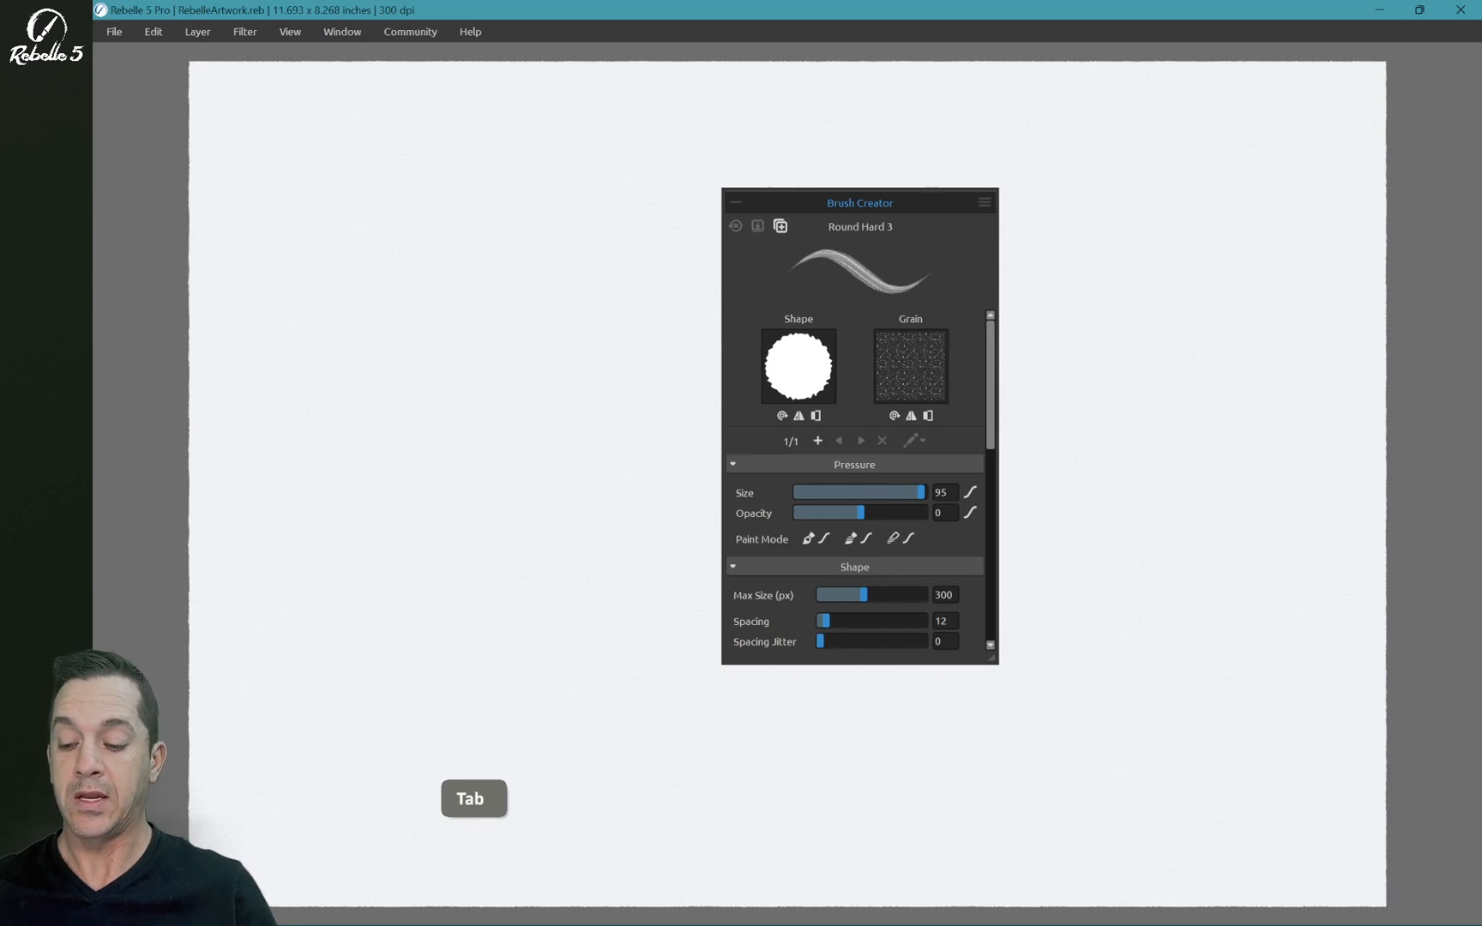
pyautogui.press('F5')
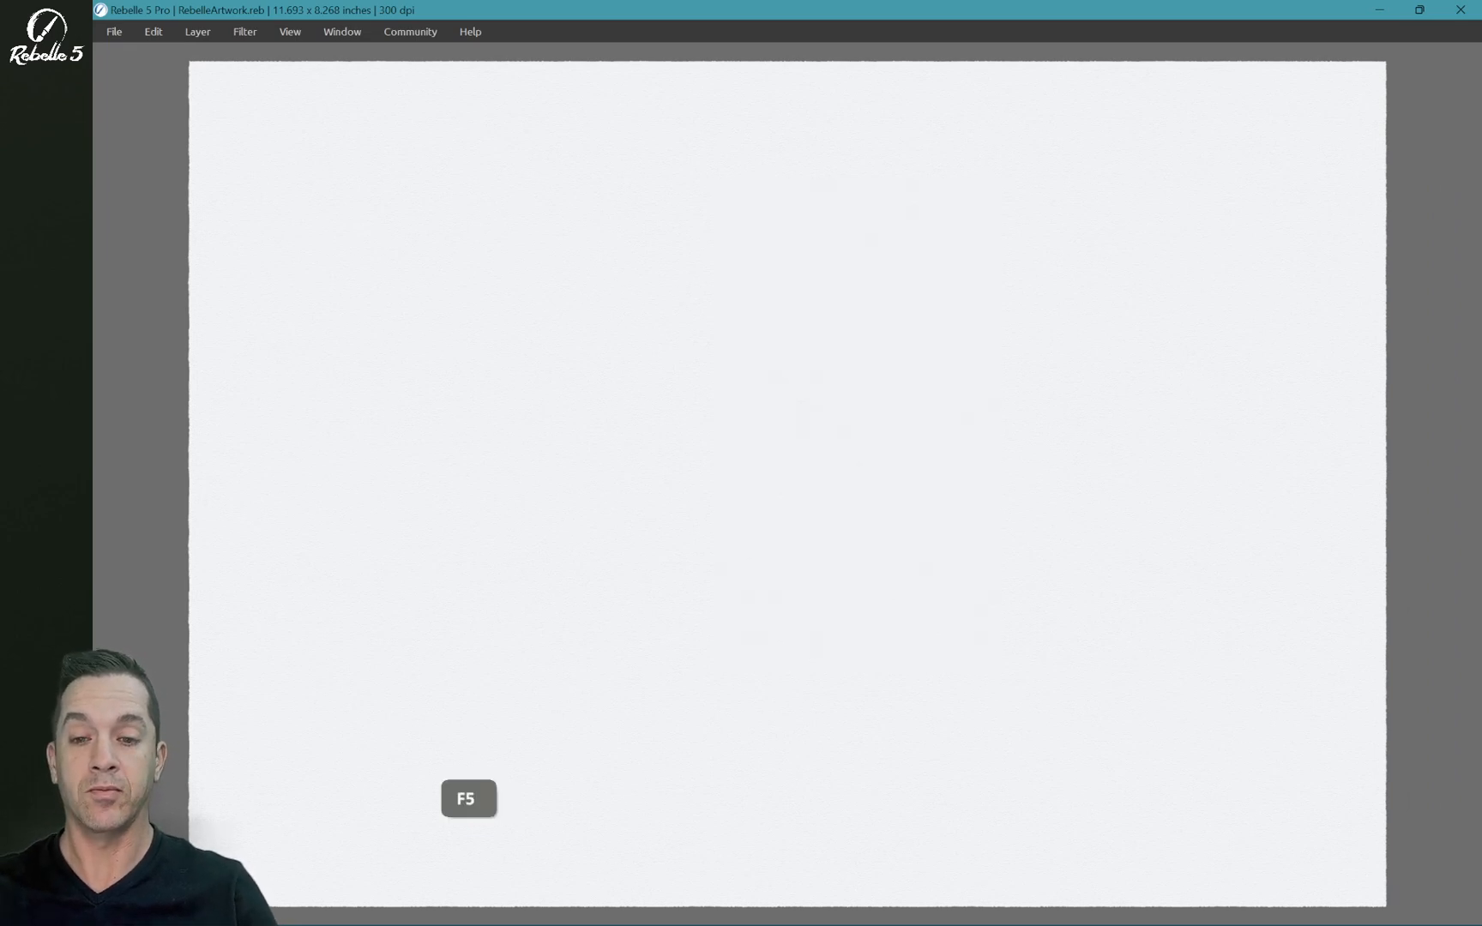
pyautogui.press('F5')
pyautogui.press('F6')
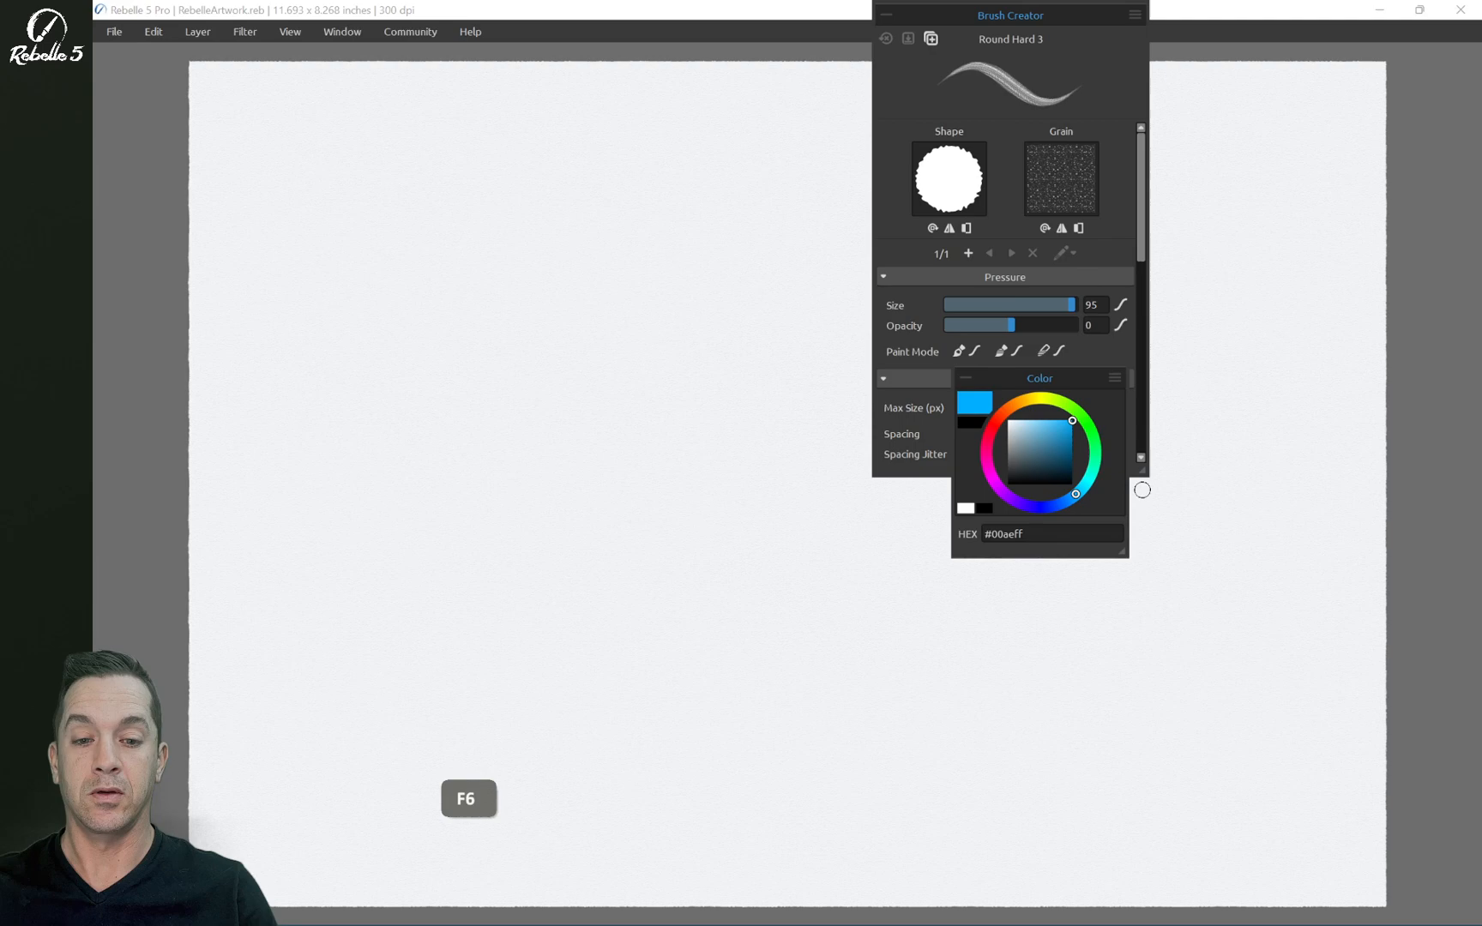
pyautogui.press('F6')
pyautogui.press('F5')
pyautogui.press('F5')
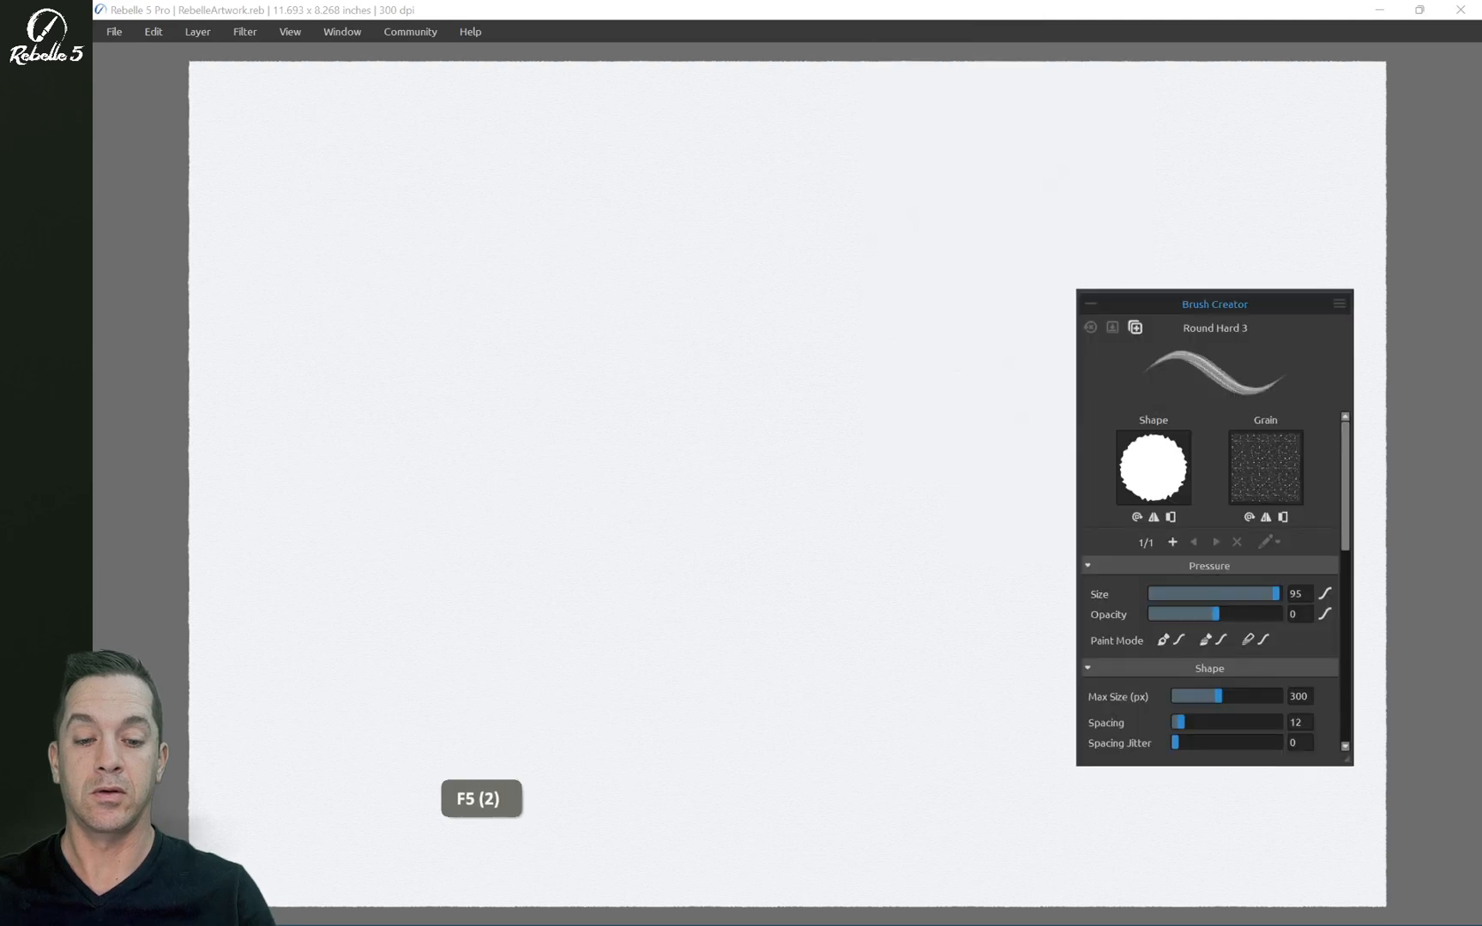
pyautogui.press('F6')
pyautogui.press('F6')
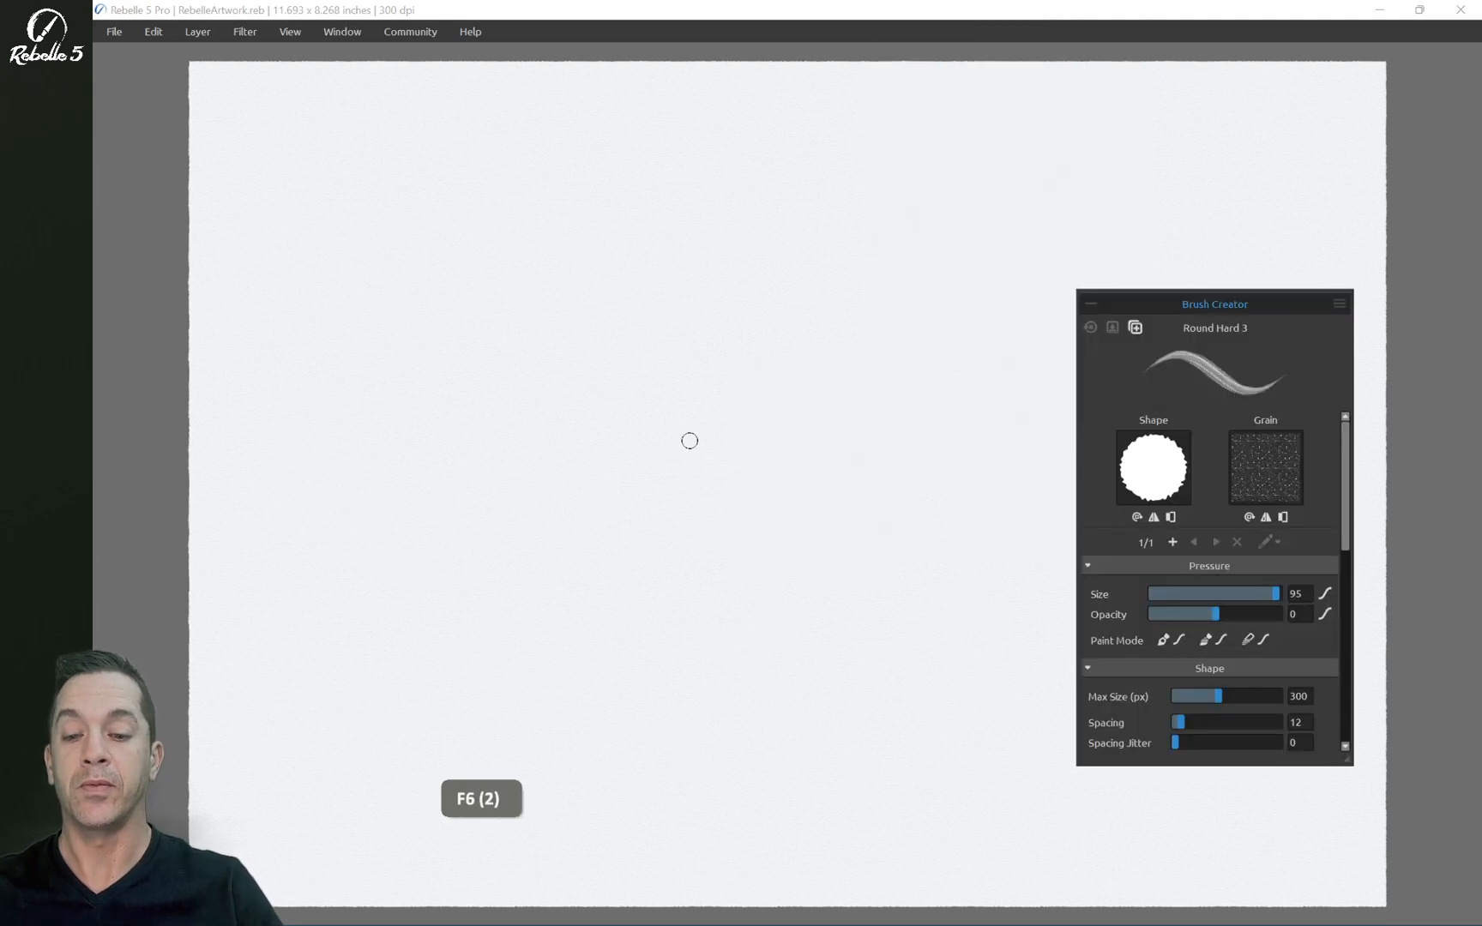
pyautogui.press('F6')
pyautogui.press('F6')
pyautogui.press('F5')
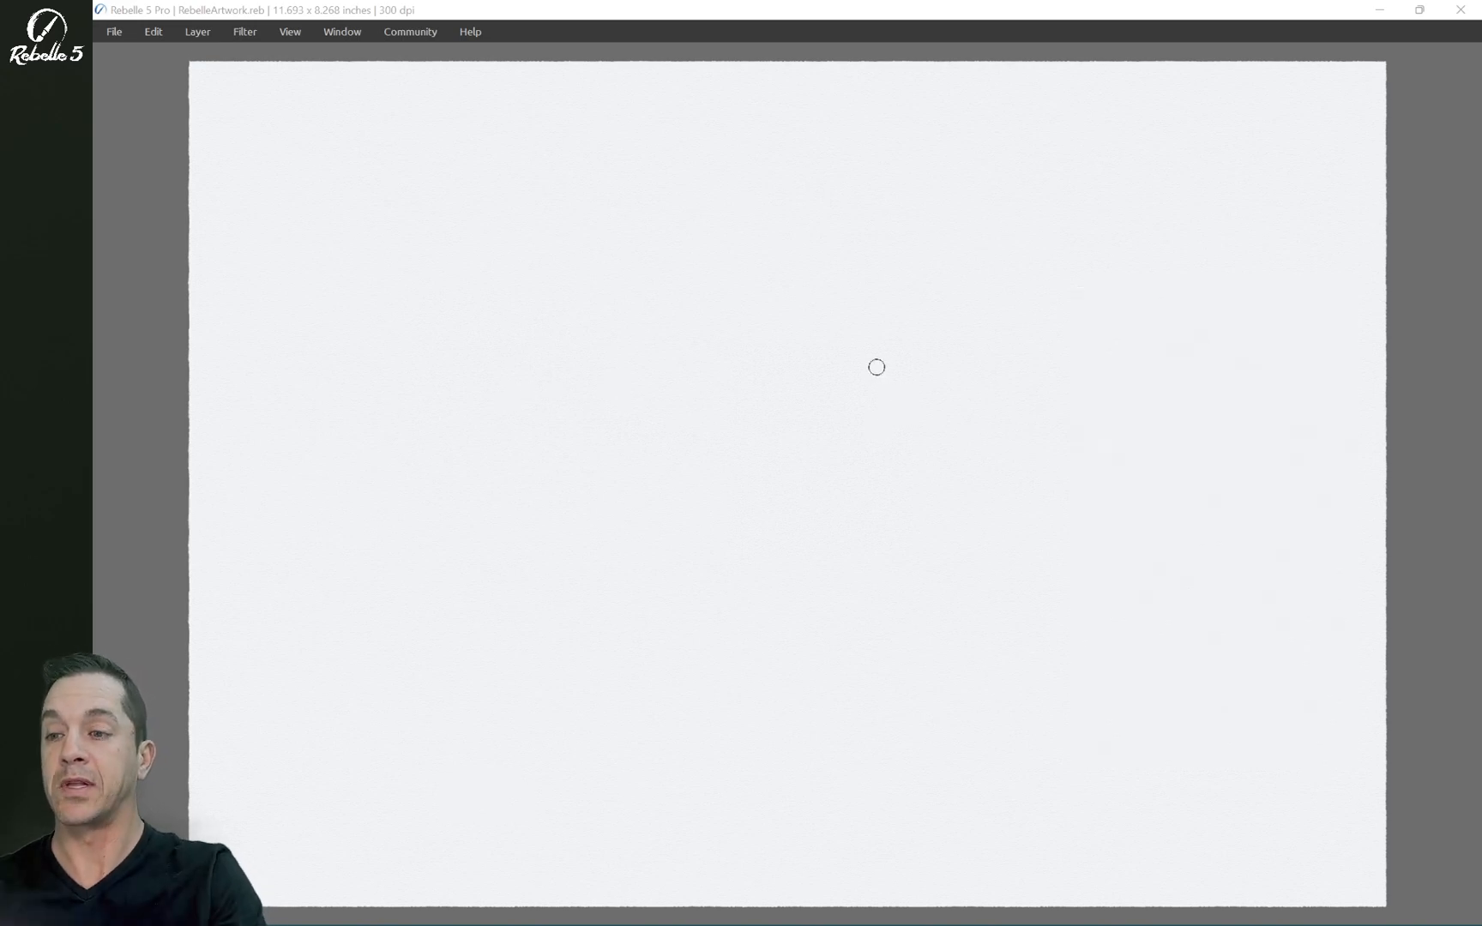
# Step: Set tablet-mode panels to reopen in their last position and test the brush settings panel
pyautogui.click(156, 32)
pyautogui.click(180, 509)
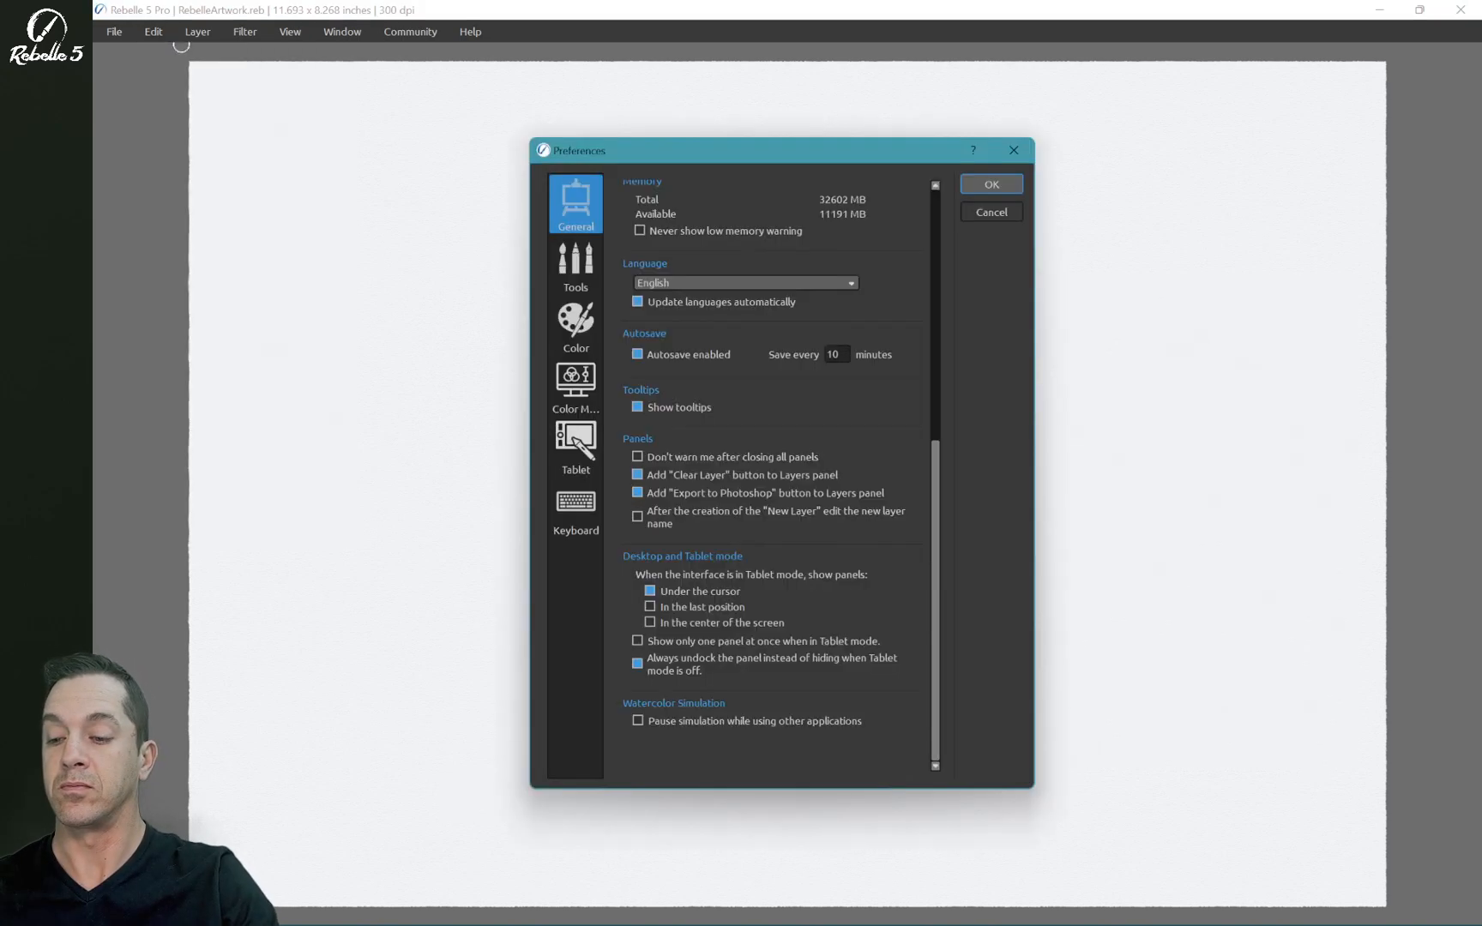
pyautogui.click(650, 607)
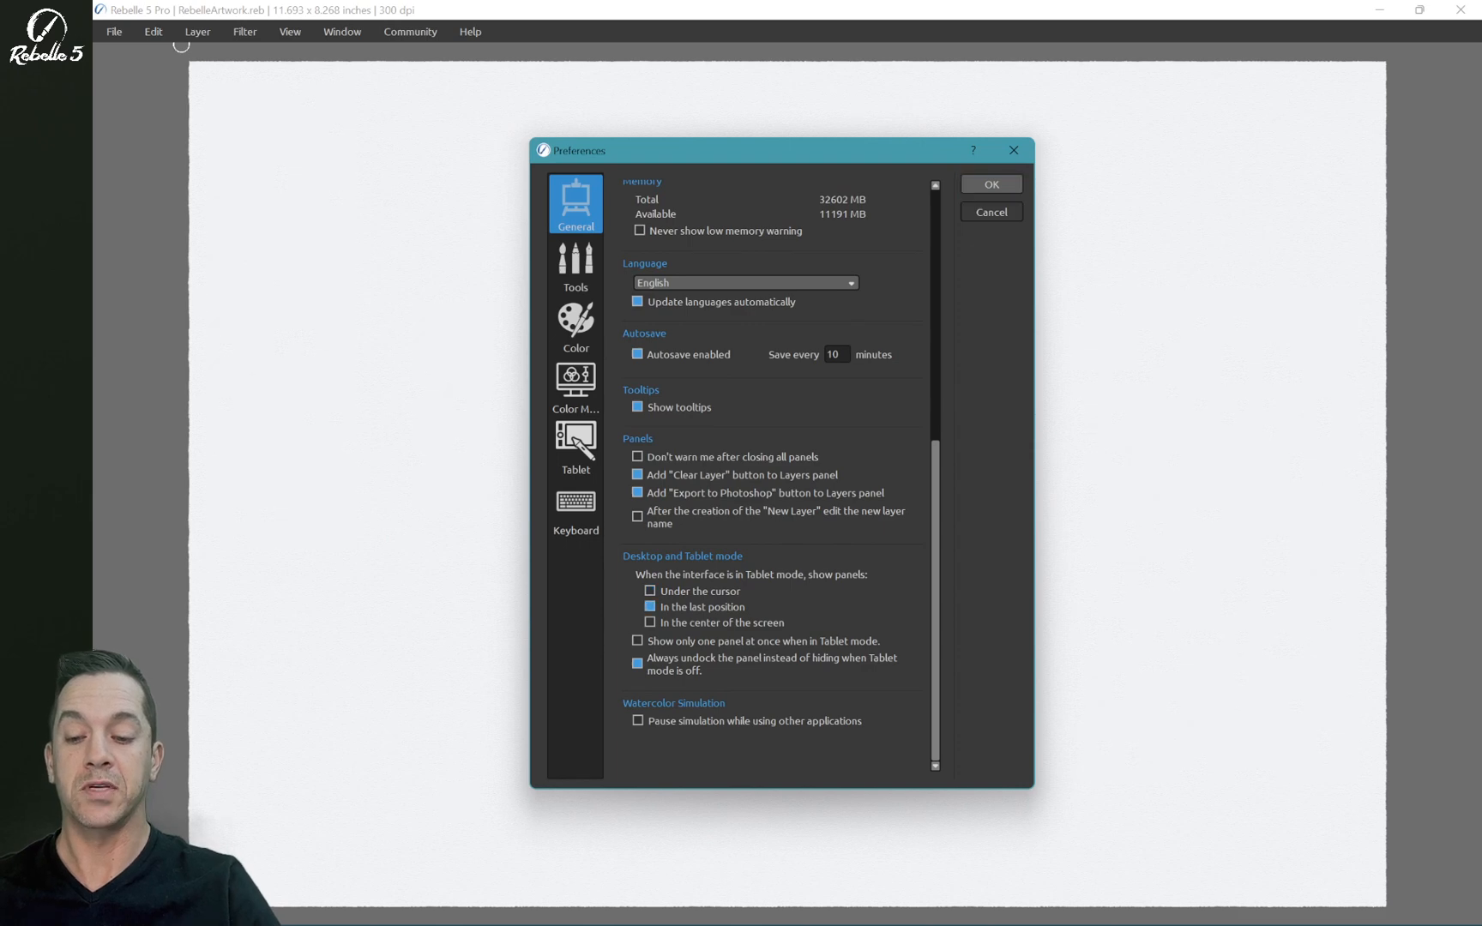
pyautogui.click(991, 183)
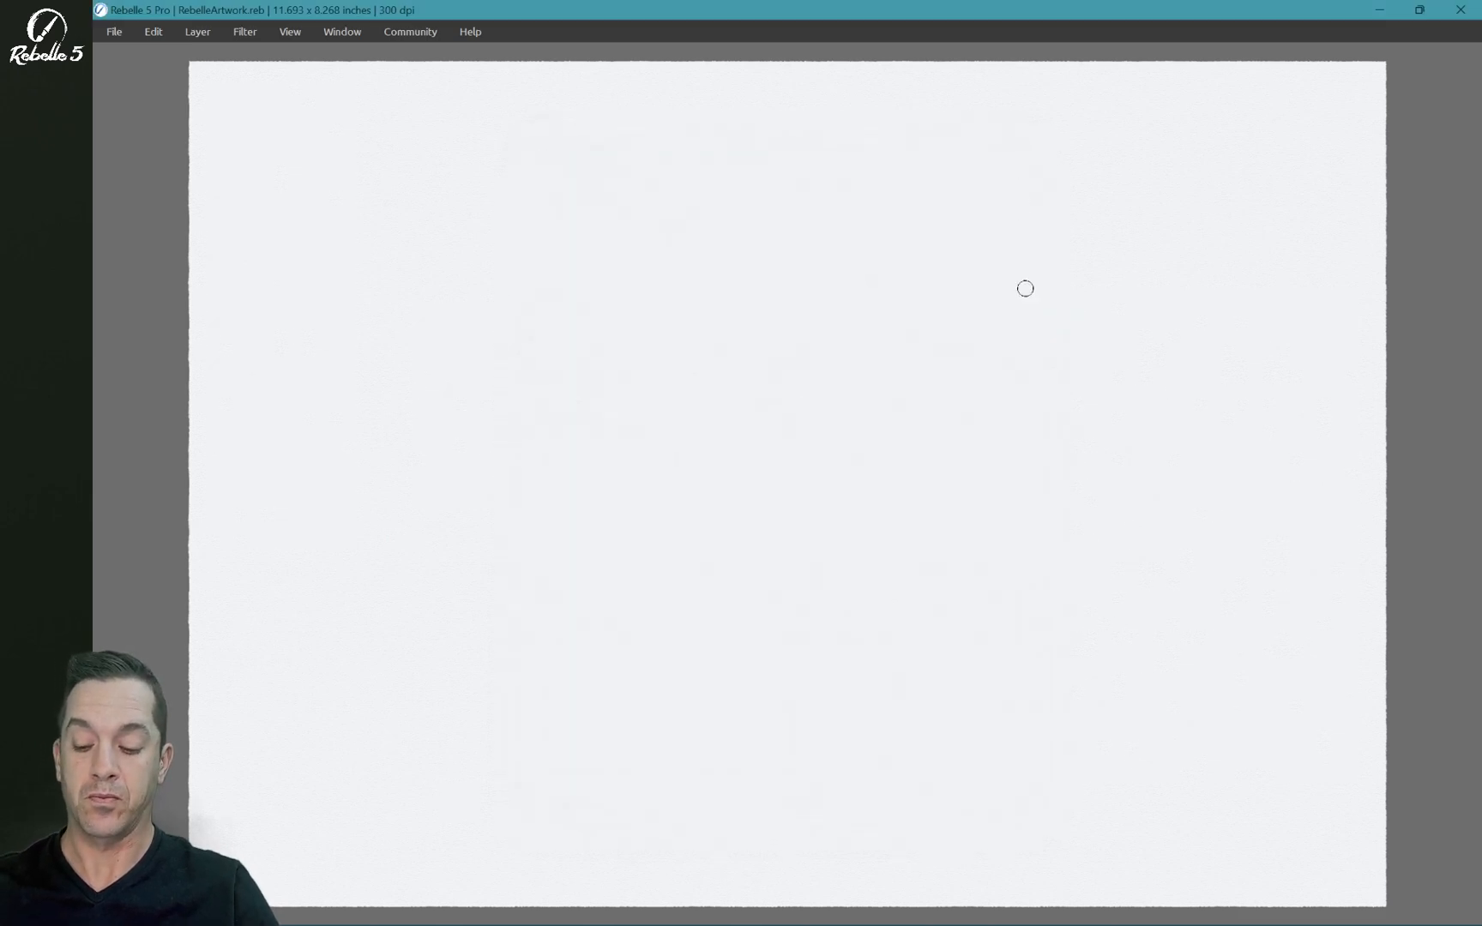
pyautogui.press('F5')
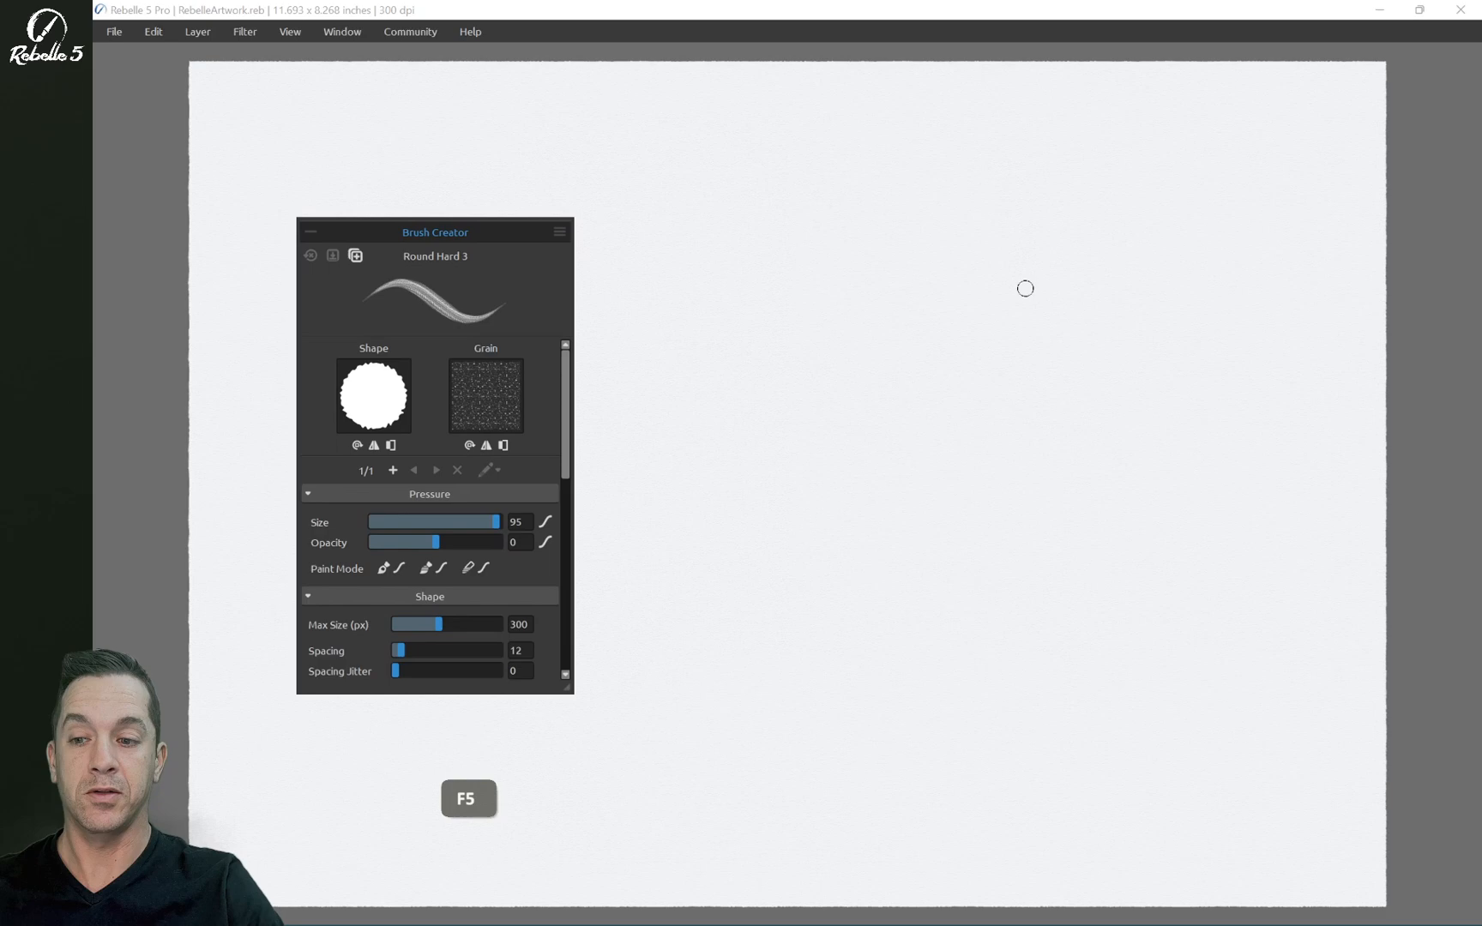
pyautogui.press('F5')
pyautogui.press('F5')
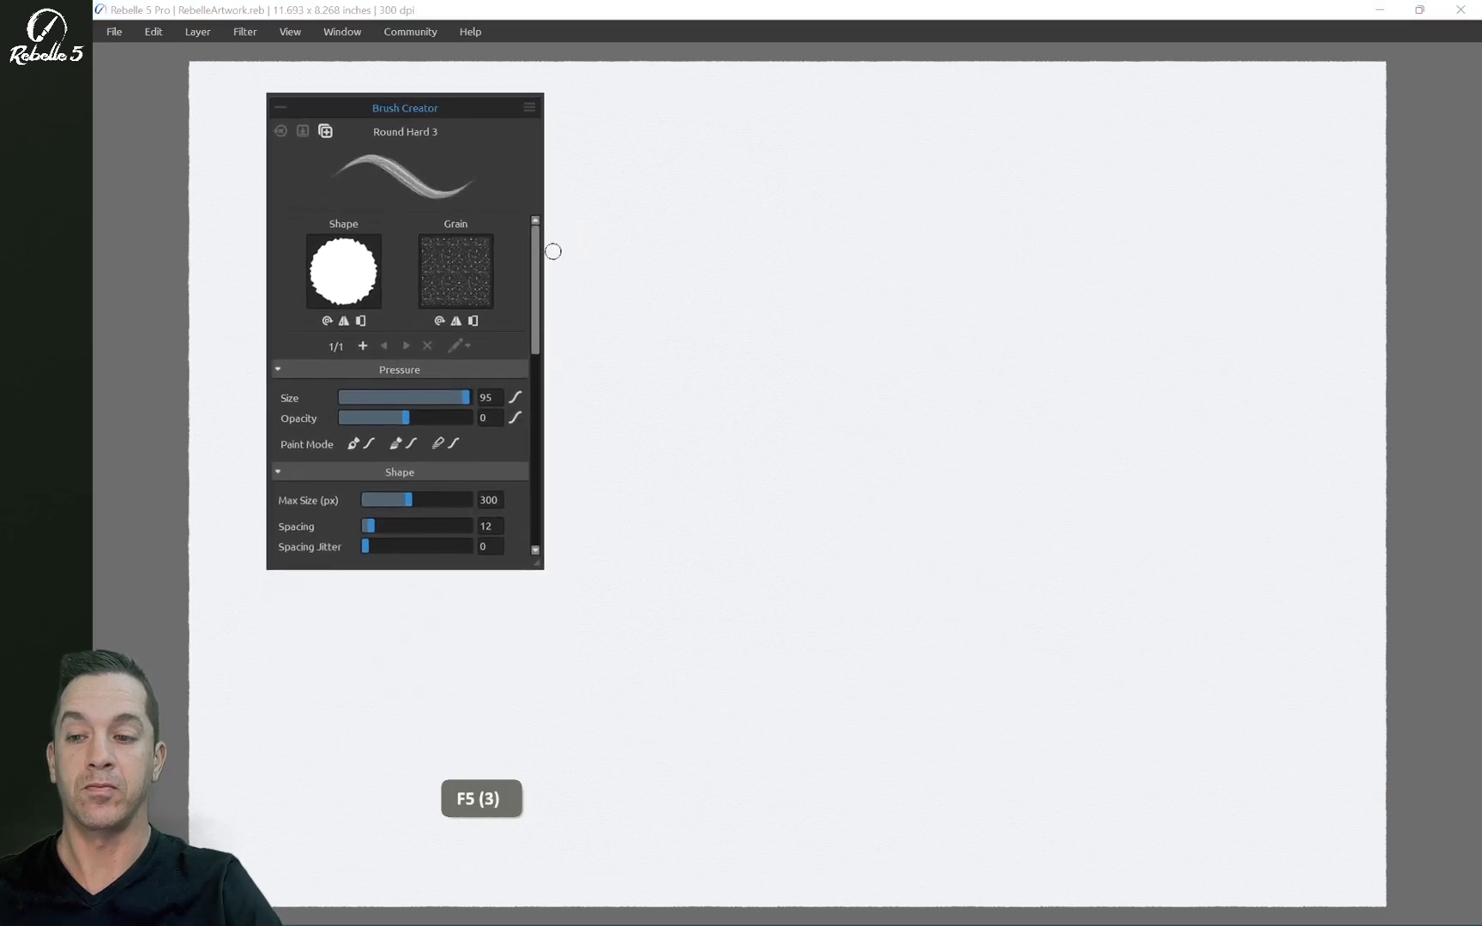
pyautogui.press('F5')
pyautogui.press('F5')
# Step: Set tablet-mode panels to appear in the centre of the screen and verify the brush settings open centred
pyautogui.click(153, 32)
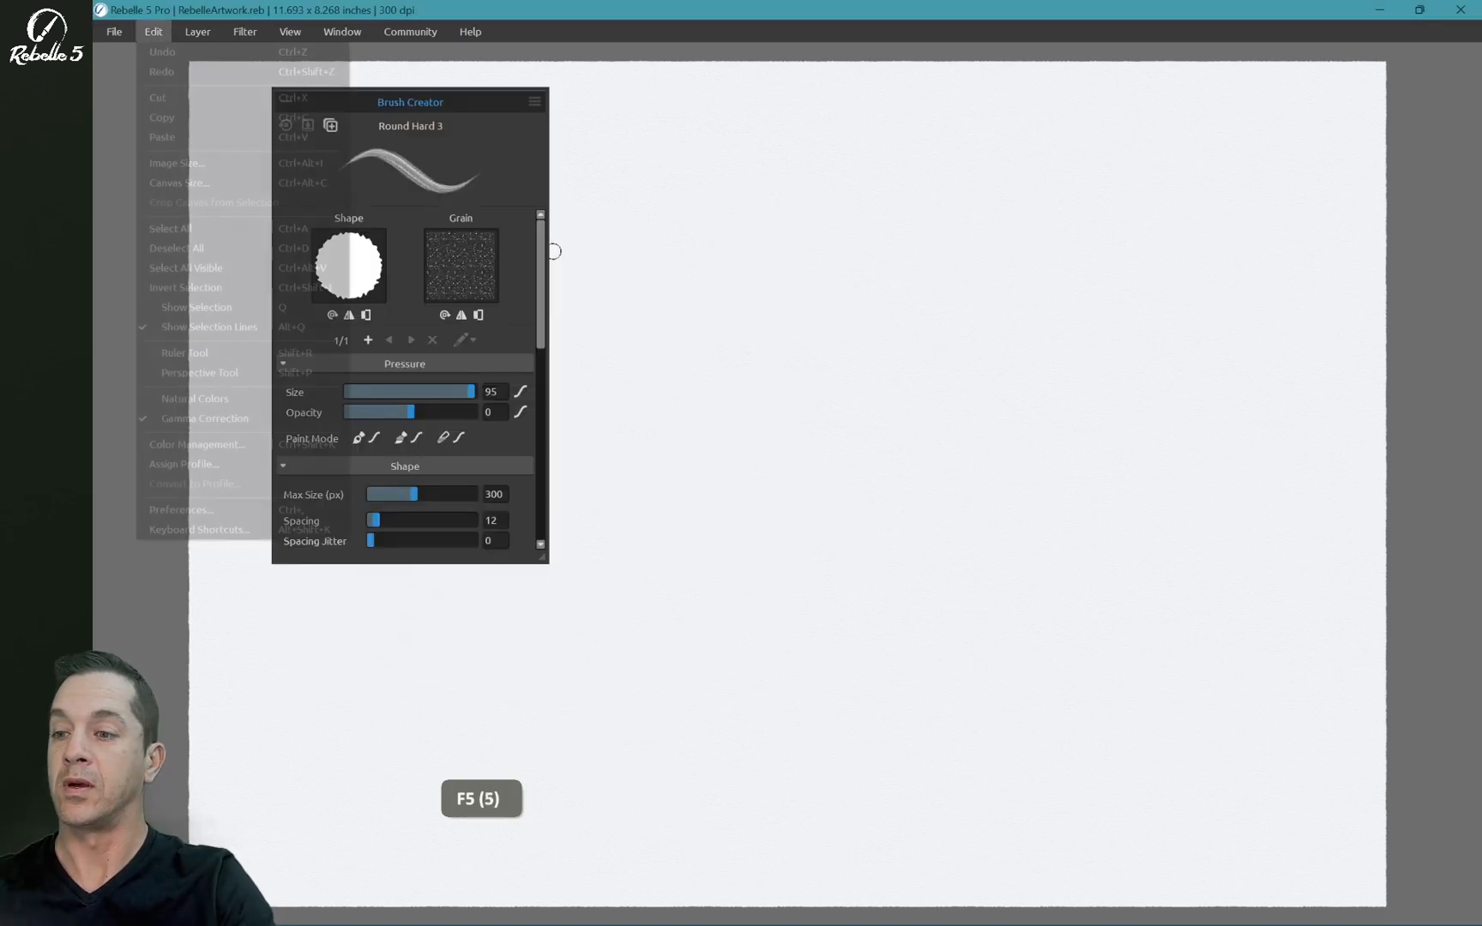
pyautogui.click(181, 510)
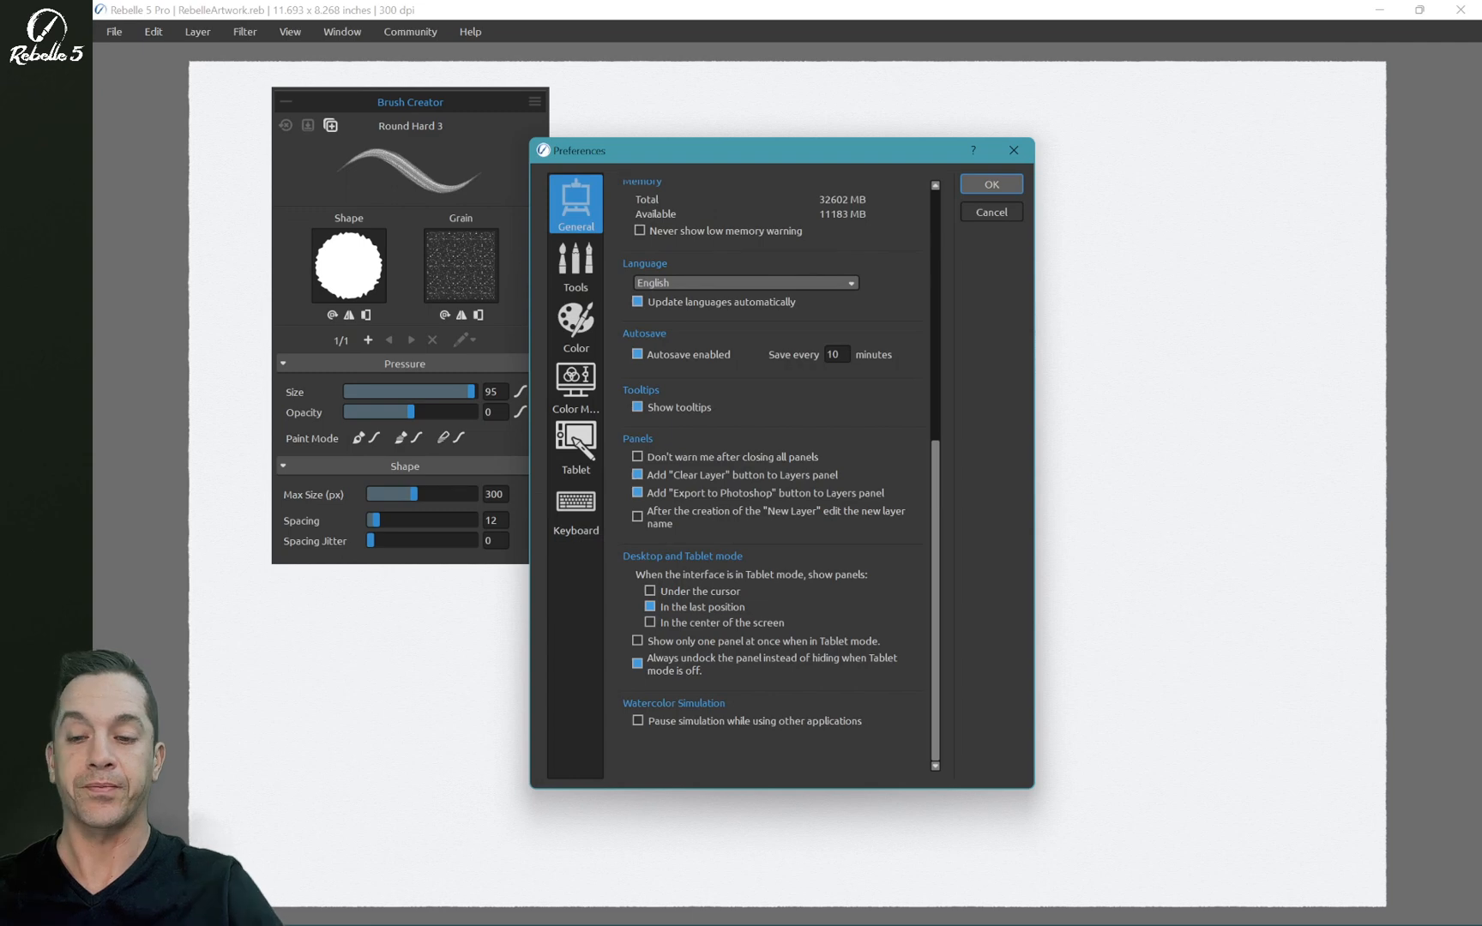
pyautogui.click(650, 623)
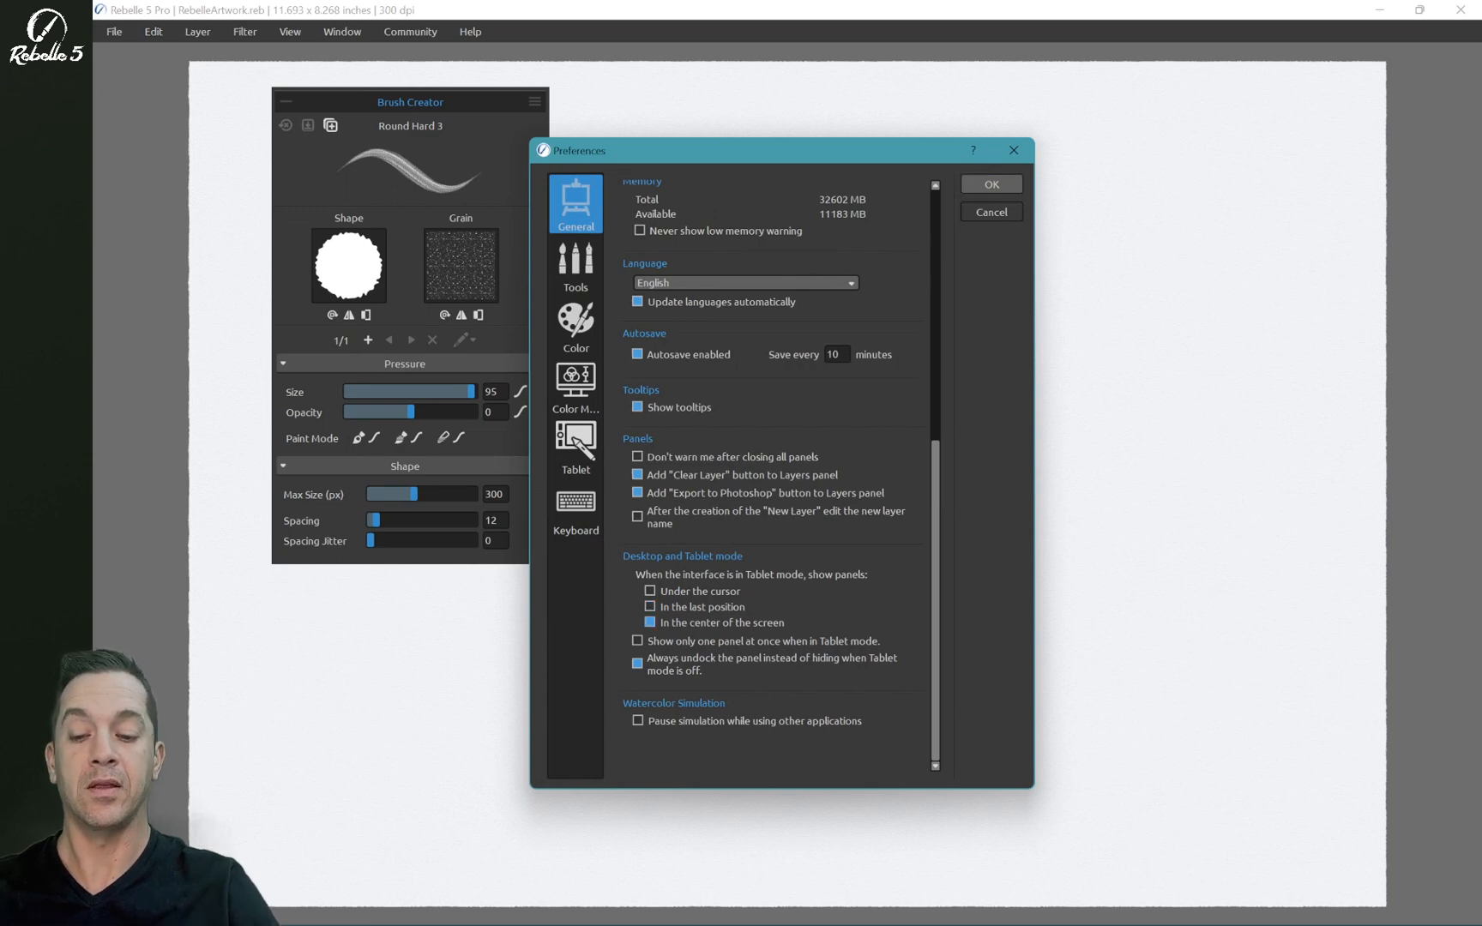
pyautogui.click(998, 182)
pyautogui.press('F5')
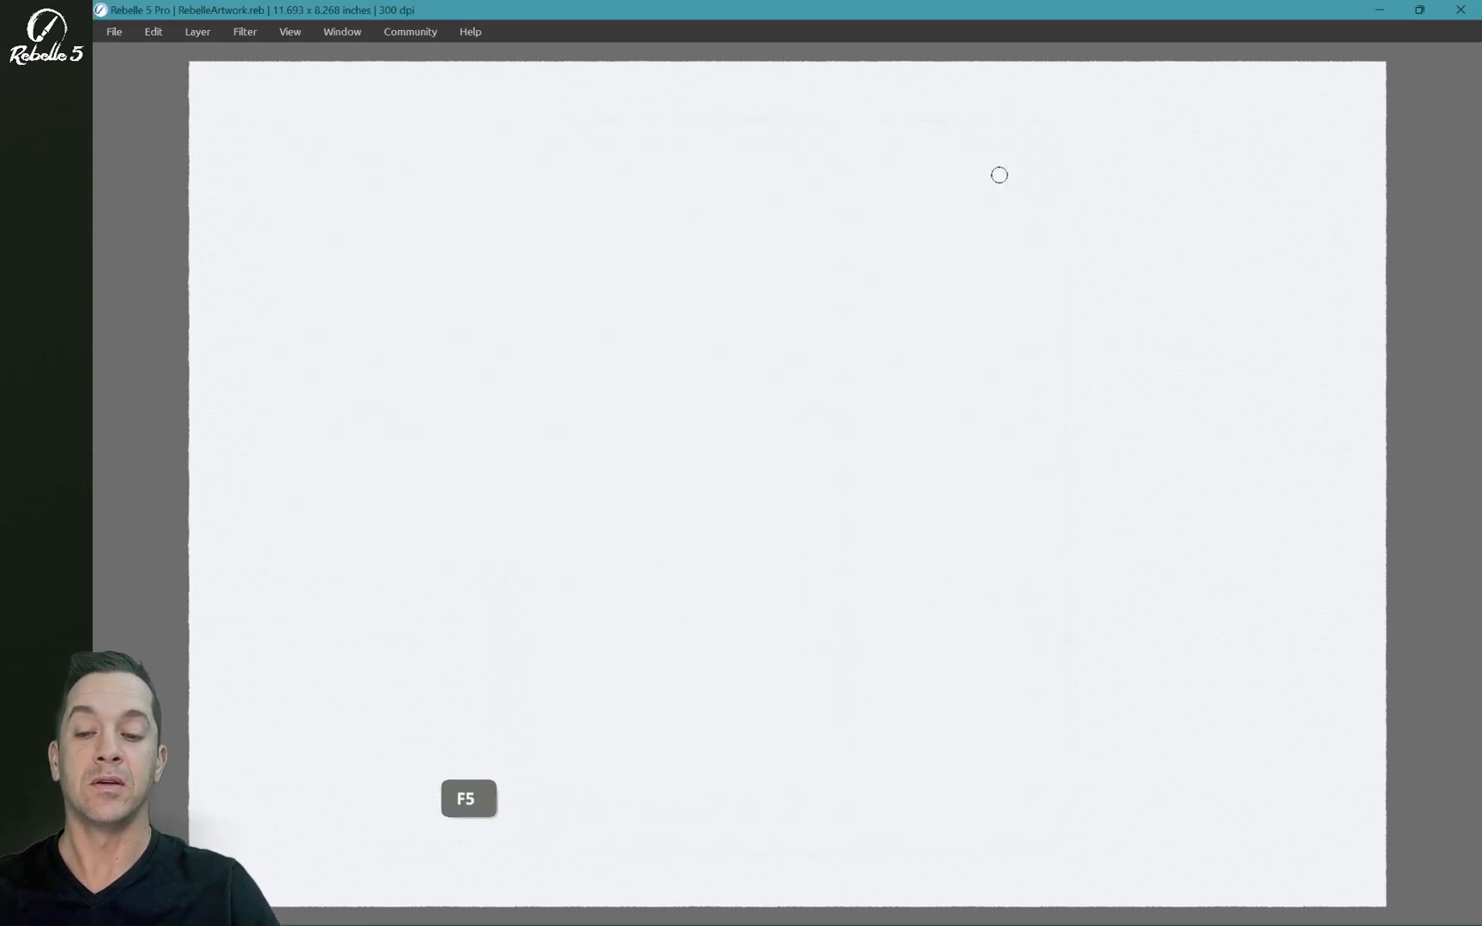
pyautogui.press('F5')
pyautogui.press('F5')
pyautogui.press('F5')
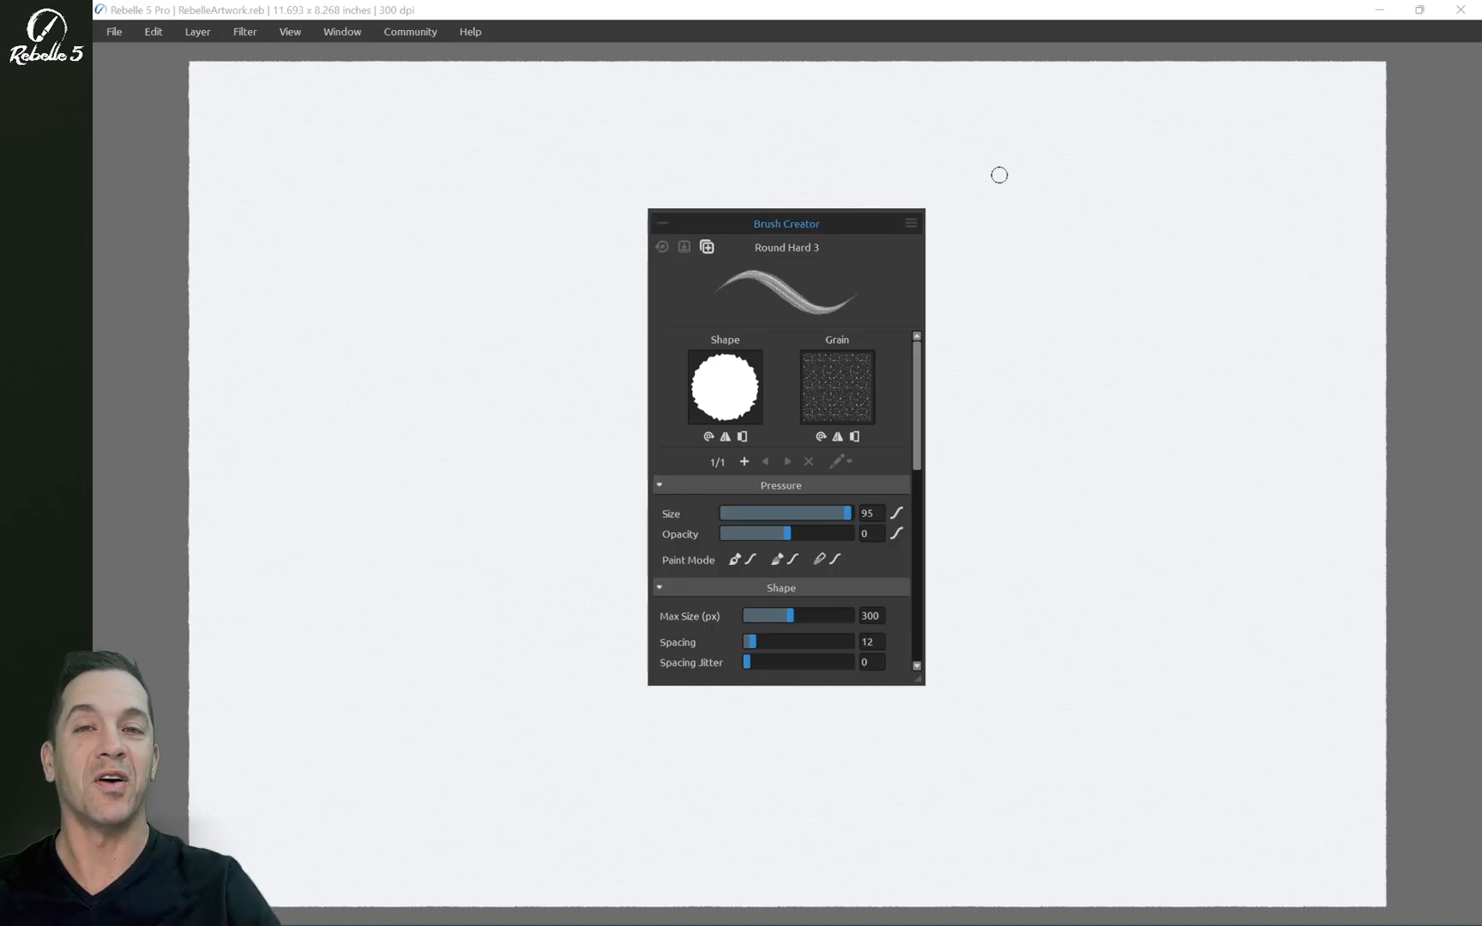
pyautogui.press('F5')
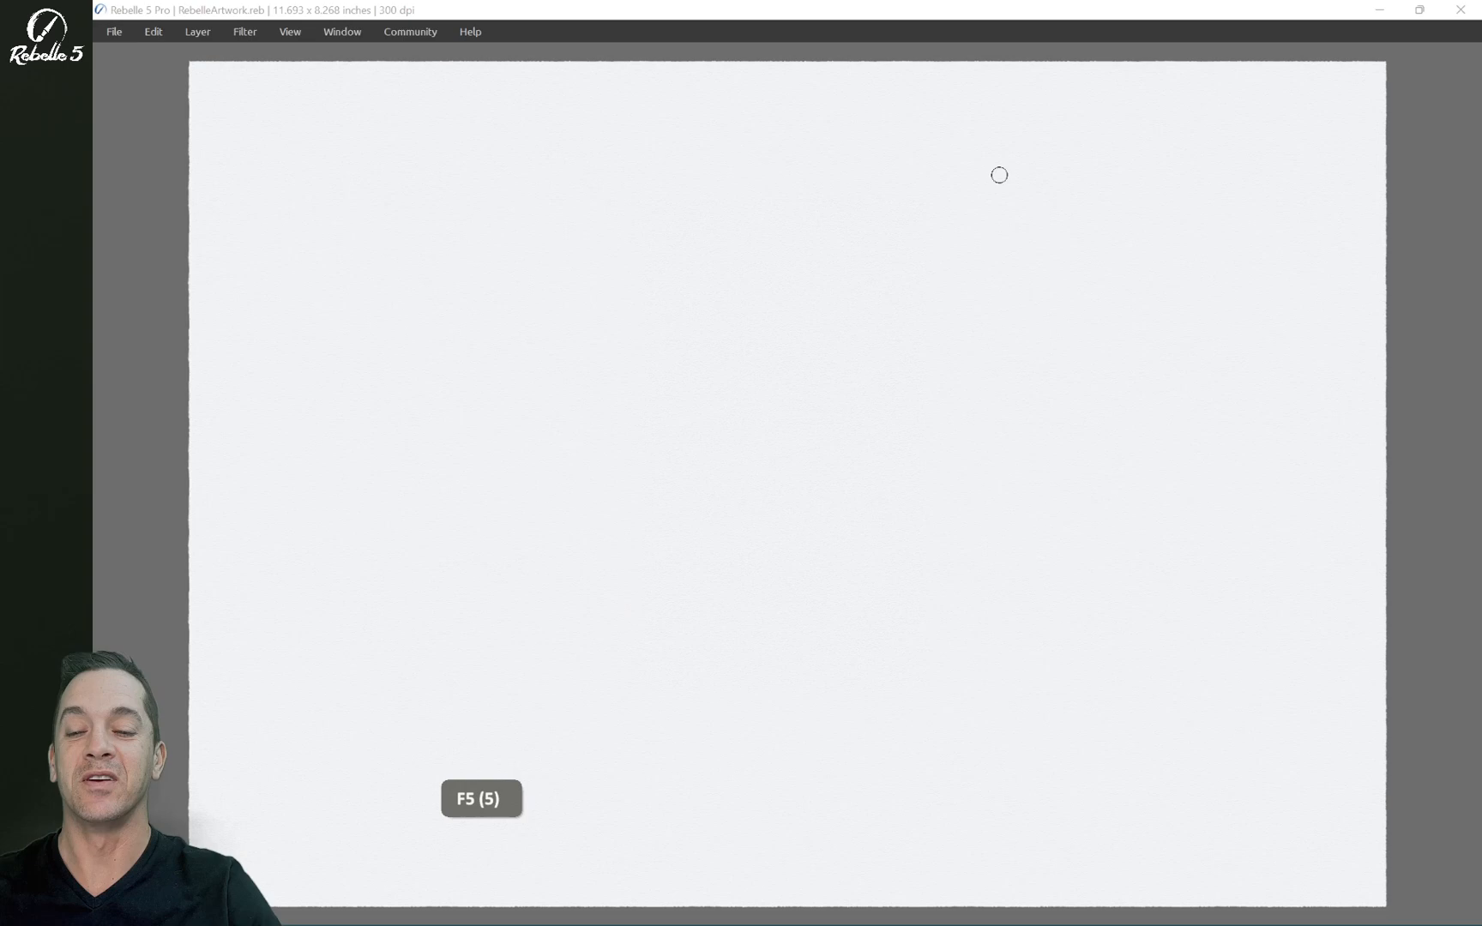
pyautogui.press('F5')
pyautogui.press('F5')
# Step: Reopen the program preferences from the Edit menu
pyautogui.hotkey('alt', 'e')
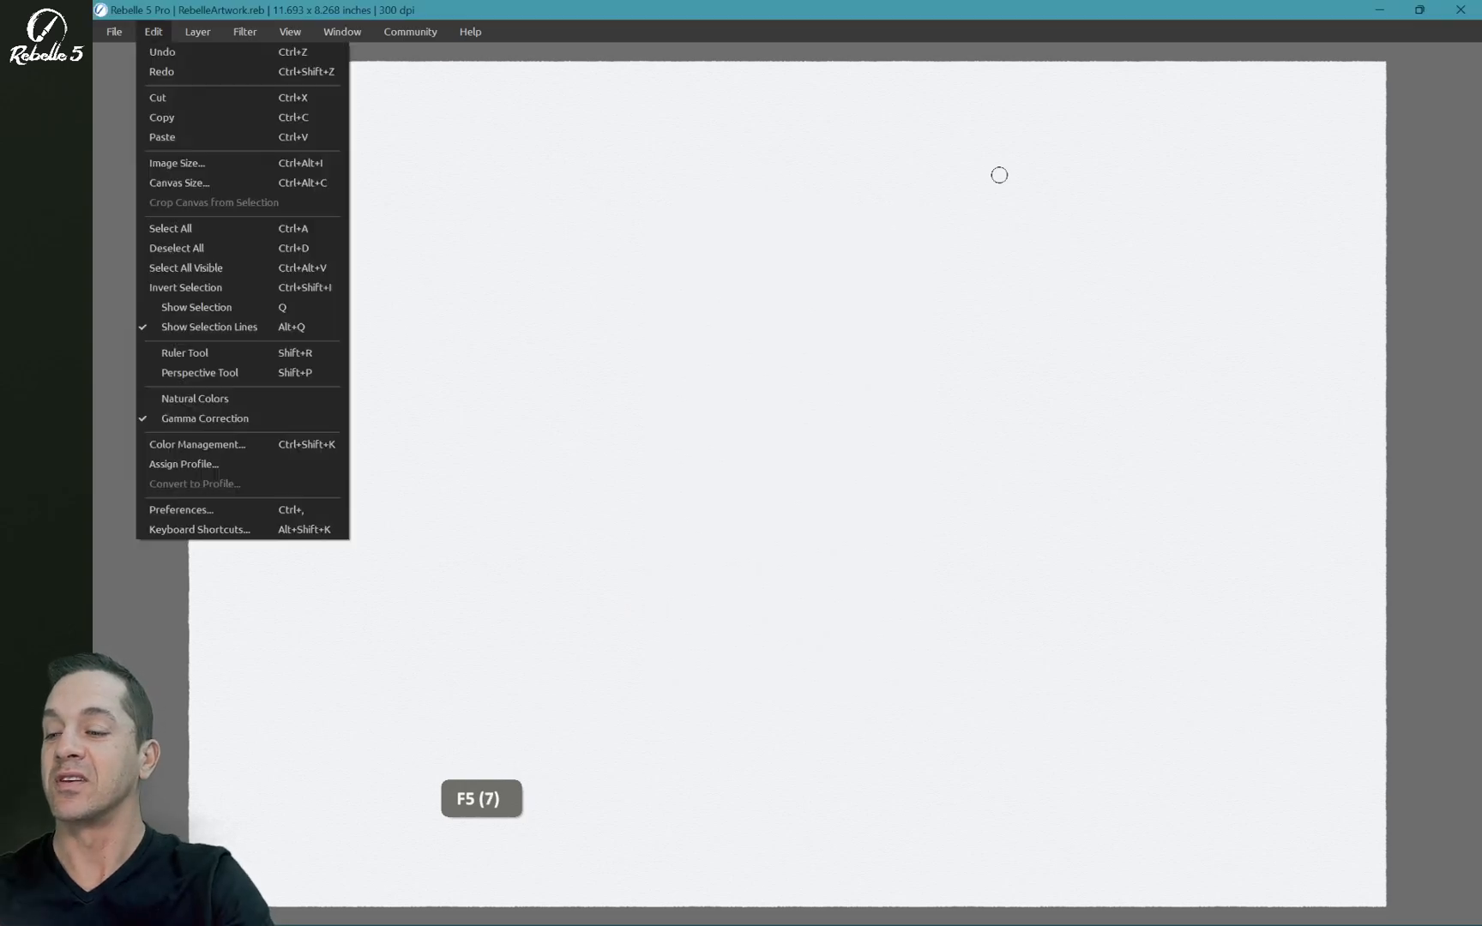
pyautogui.press('Up')
pyautogui.press('Up')
pyautogui.press('Return')
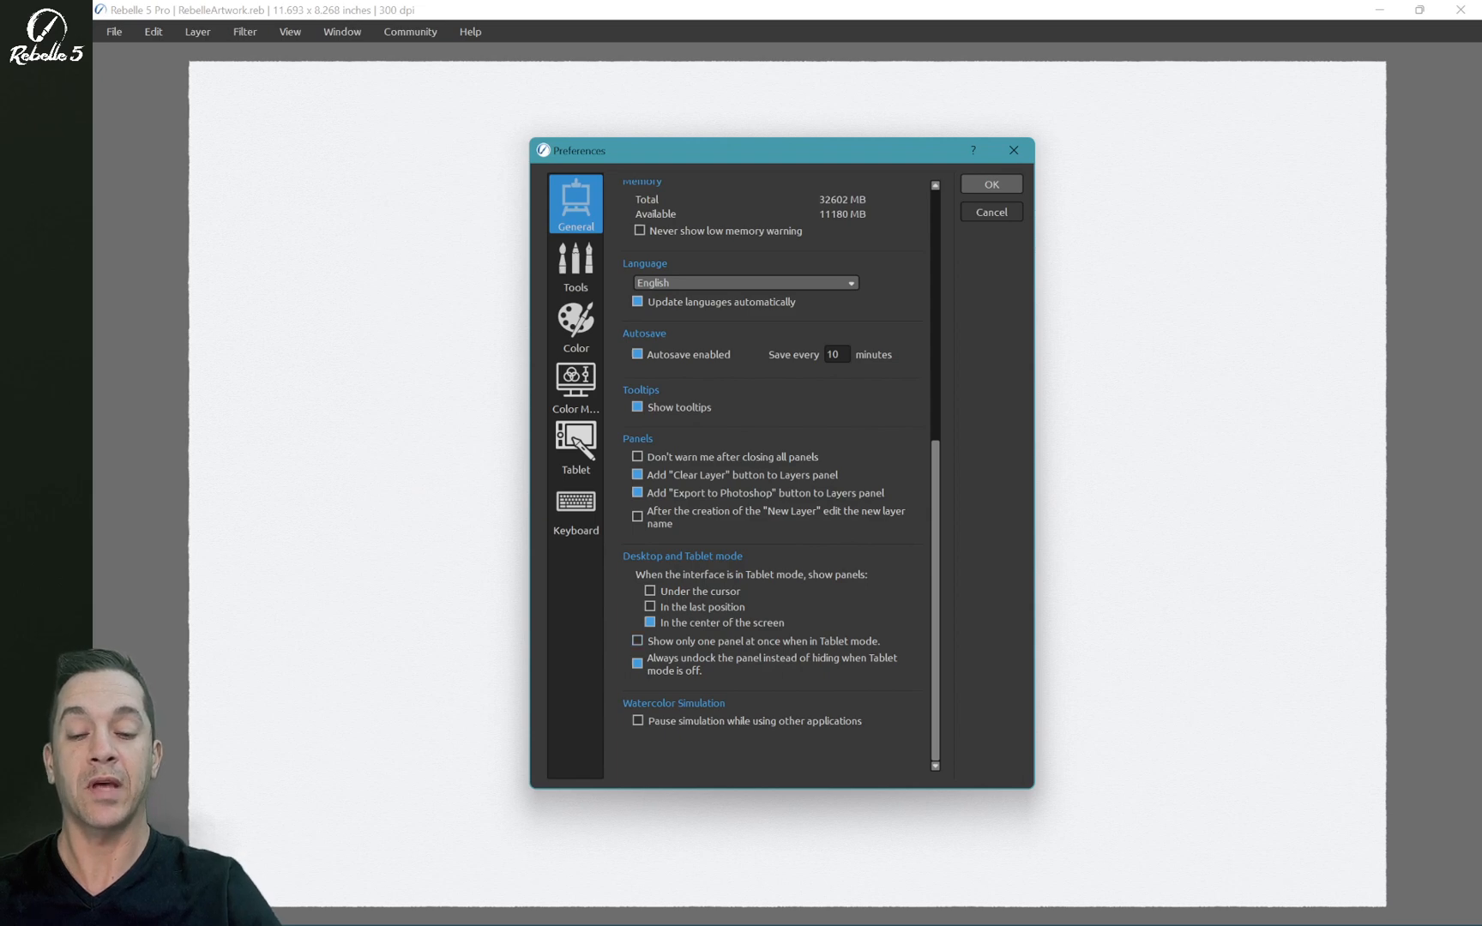
# Step: Close the preferences and show the brush settings and colour panel together
pyautogui.click(1002, 180)
pyautogui.press('F4')
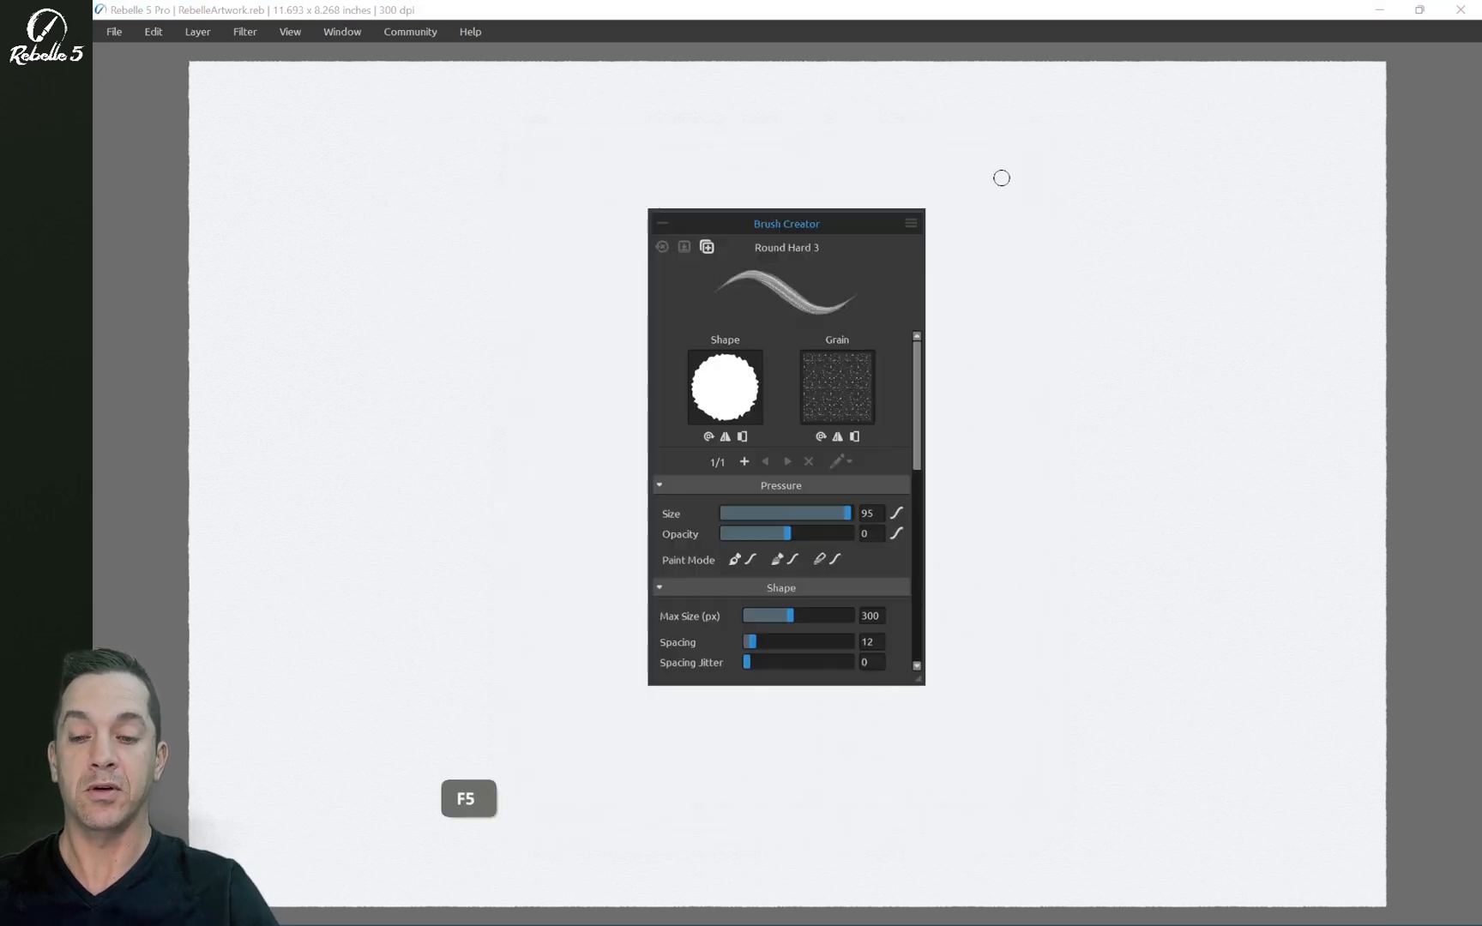
pyautogui.press('F6')
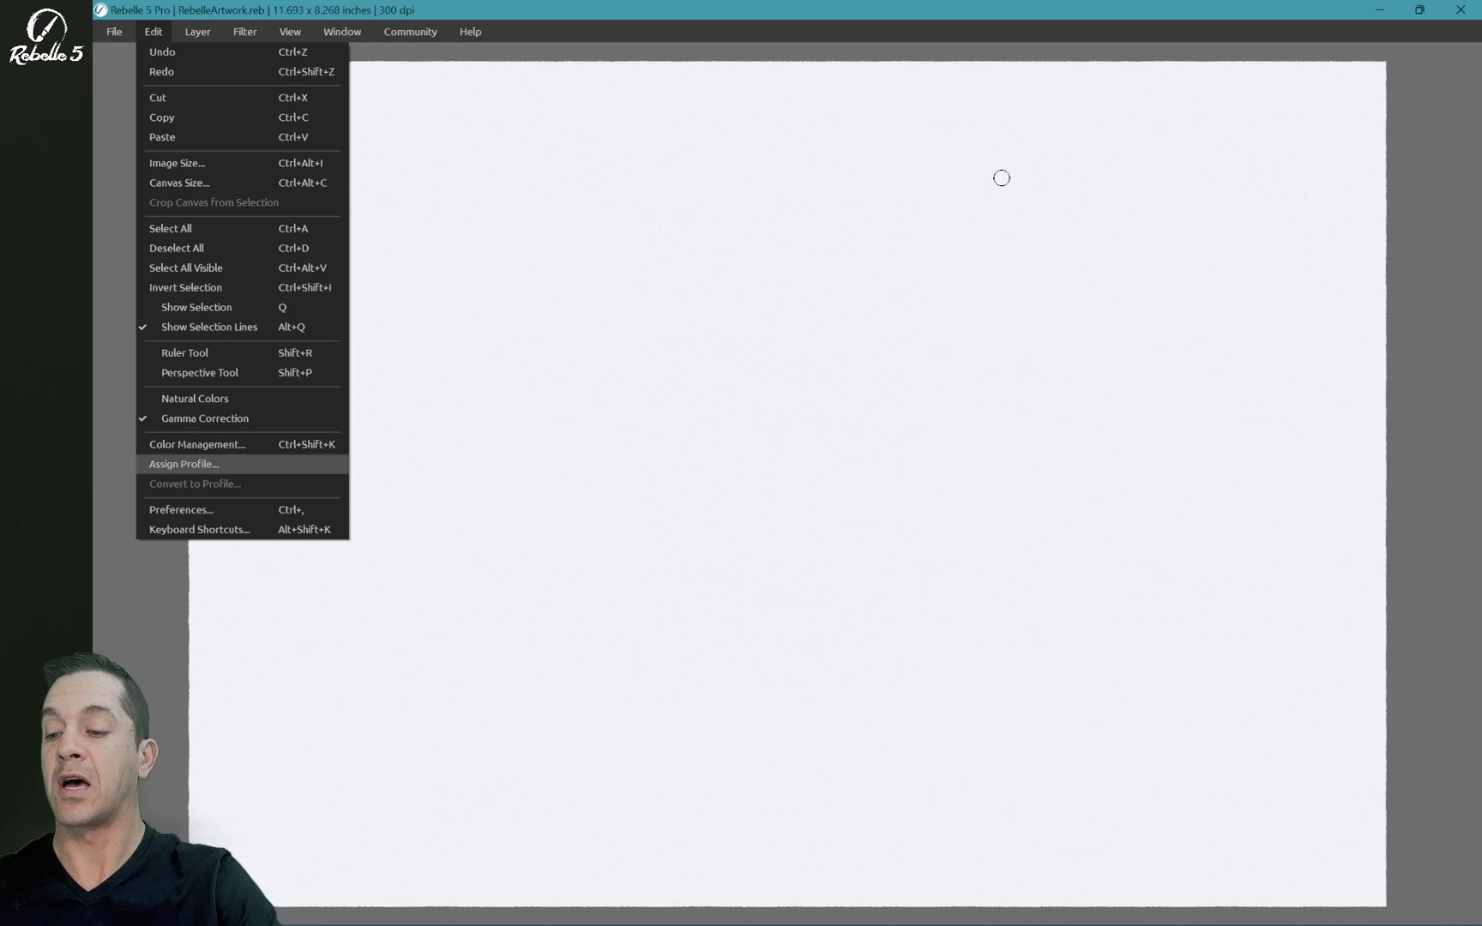
# Step: Enable 'Show only one panel at once' in tablet mode, then switch from brush settings to the colour panel
pyautogui.click(173, 510)
pyautogui.click(638, 640)
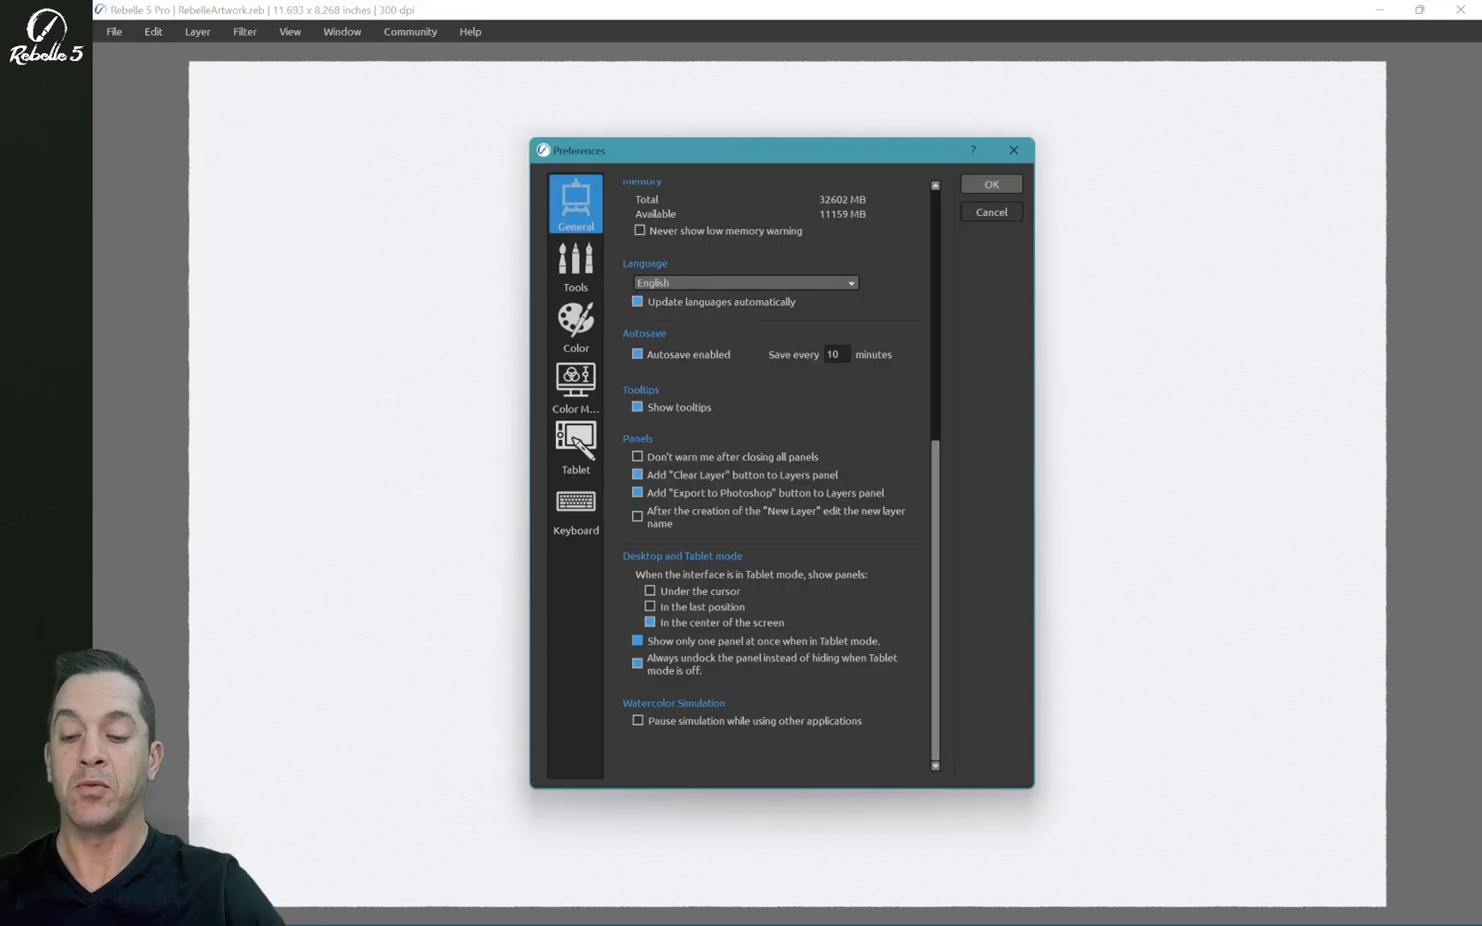
pyautogui.click(991, 184)
pyautogui.press('F5')
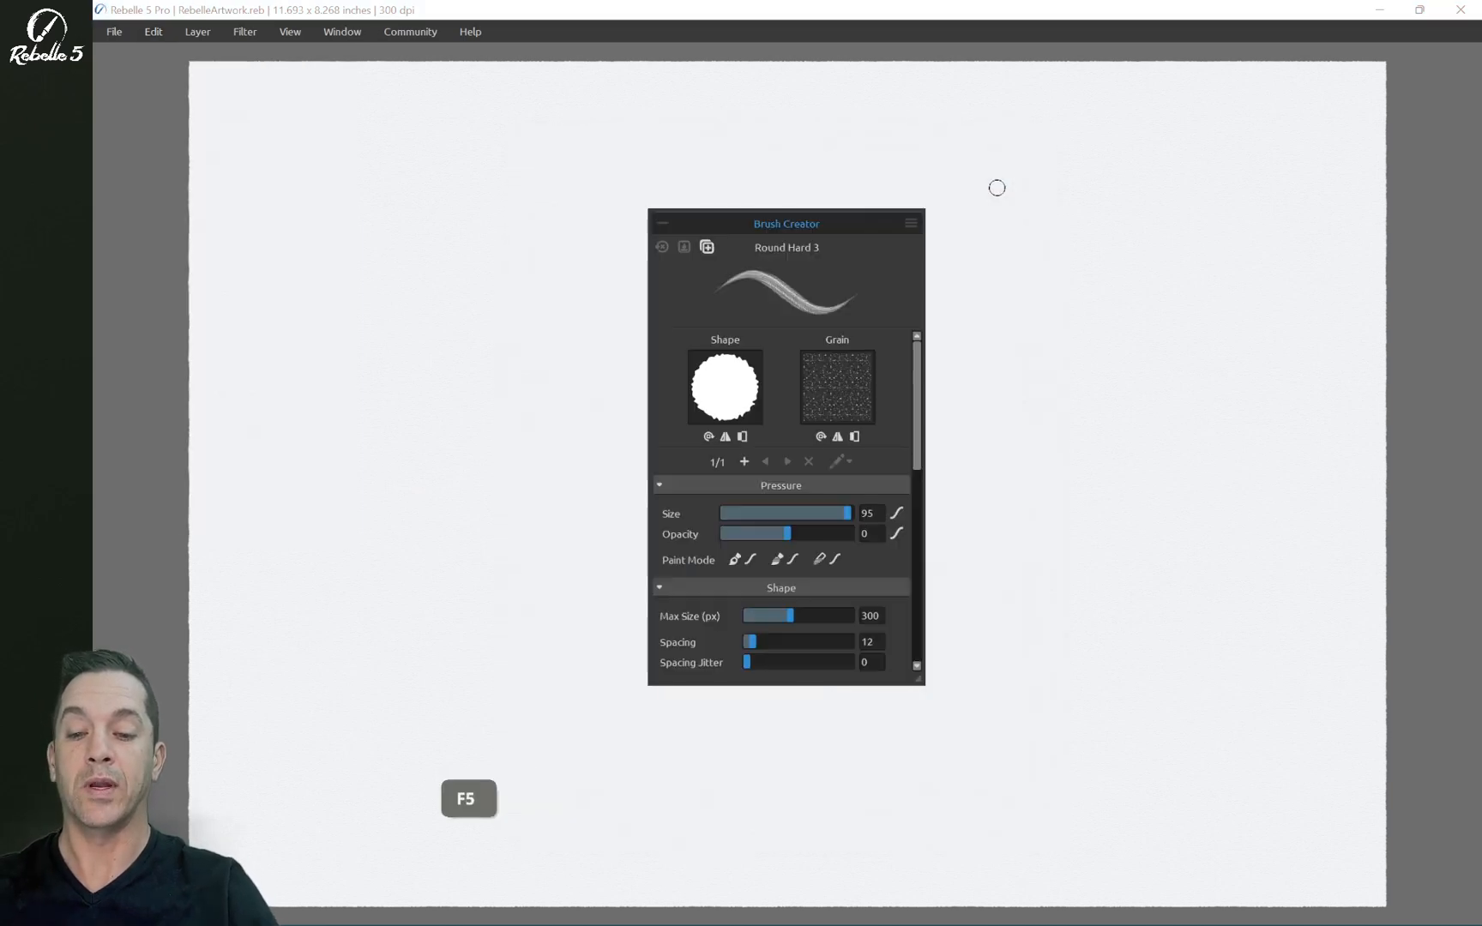
pyautogui.press('F6')
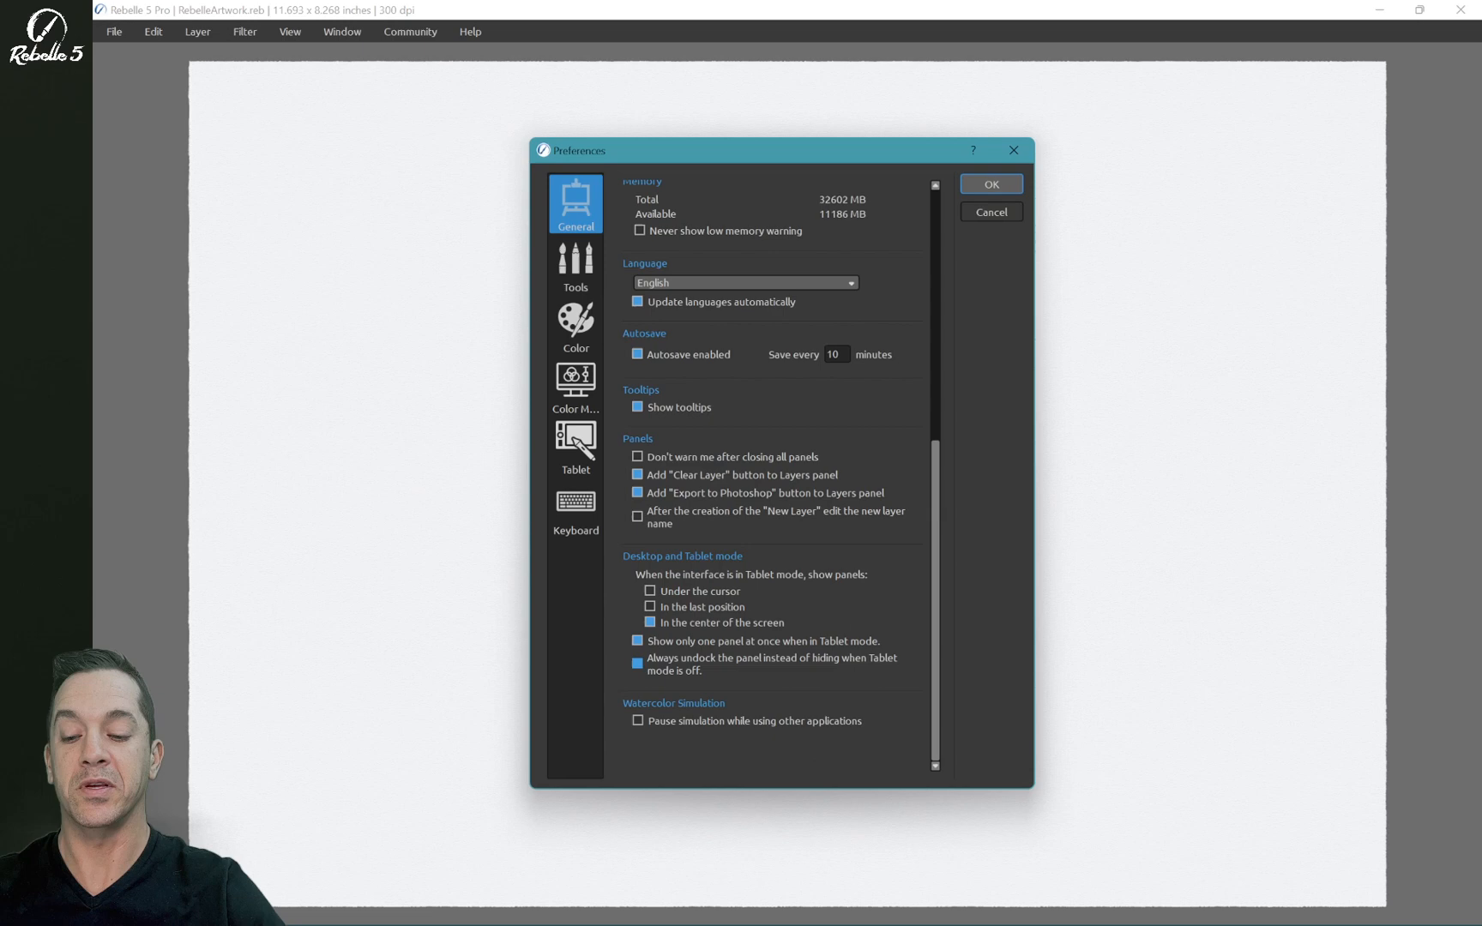
# Step: Uncheck 'Always undock the panel' when tablet mode is off, confirm, and show all side panels again
pyautogui.click(638, 663)
pyautogui.click(982, 182)
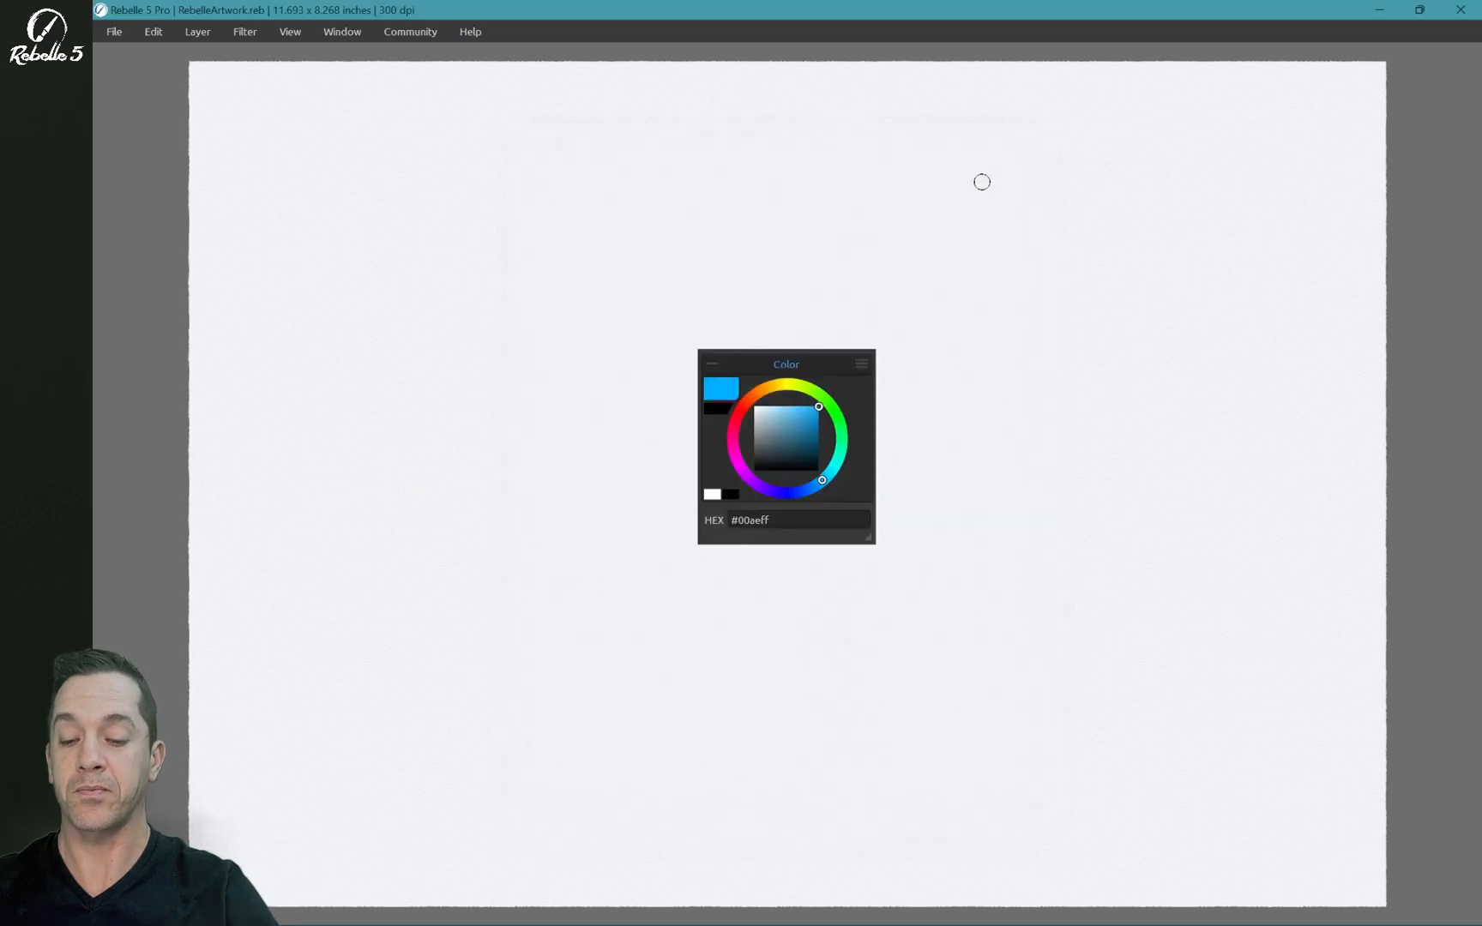
pyautogui.press('Tab')
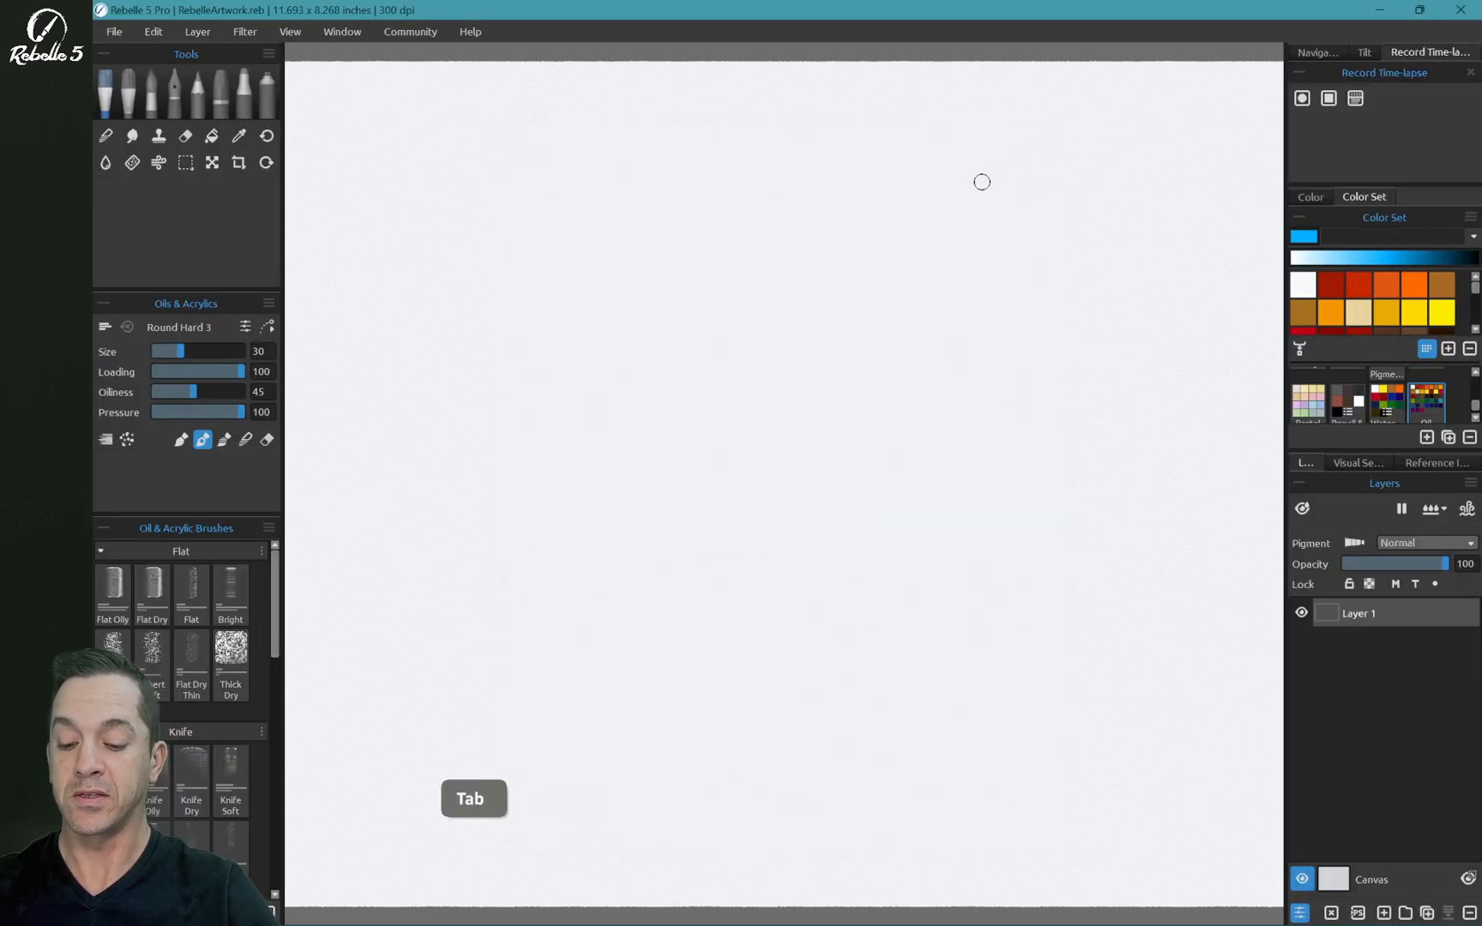
# Step: Toggle the Brush Creator (F5) and oil brush settings panel (F4) several times with docked panels
pyautogui.press('F5')
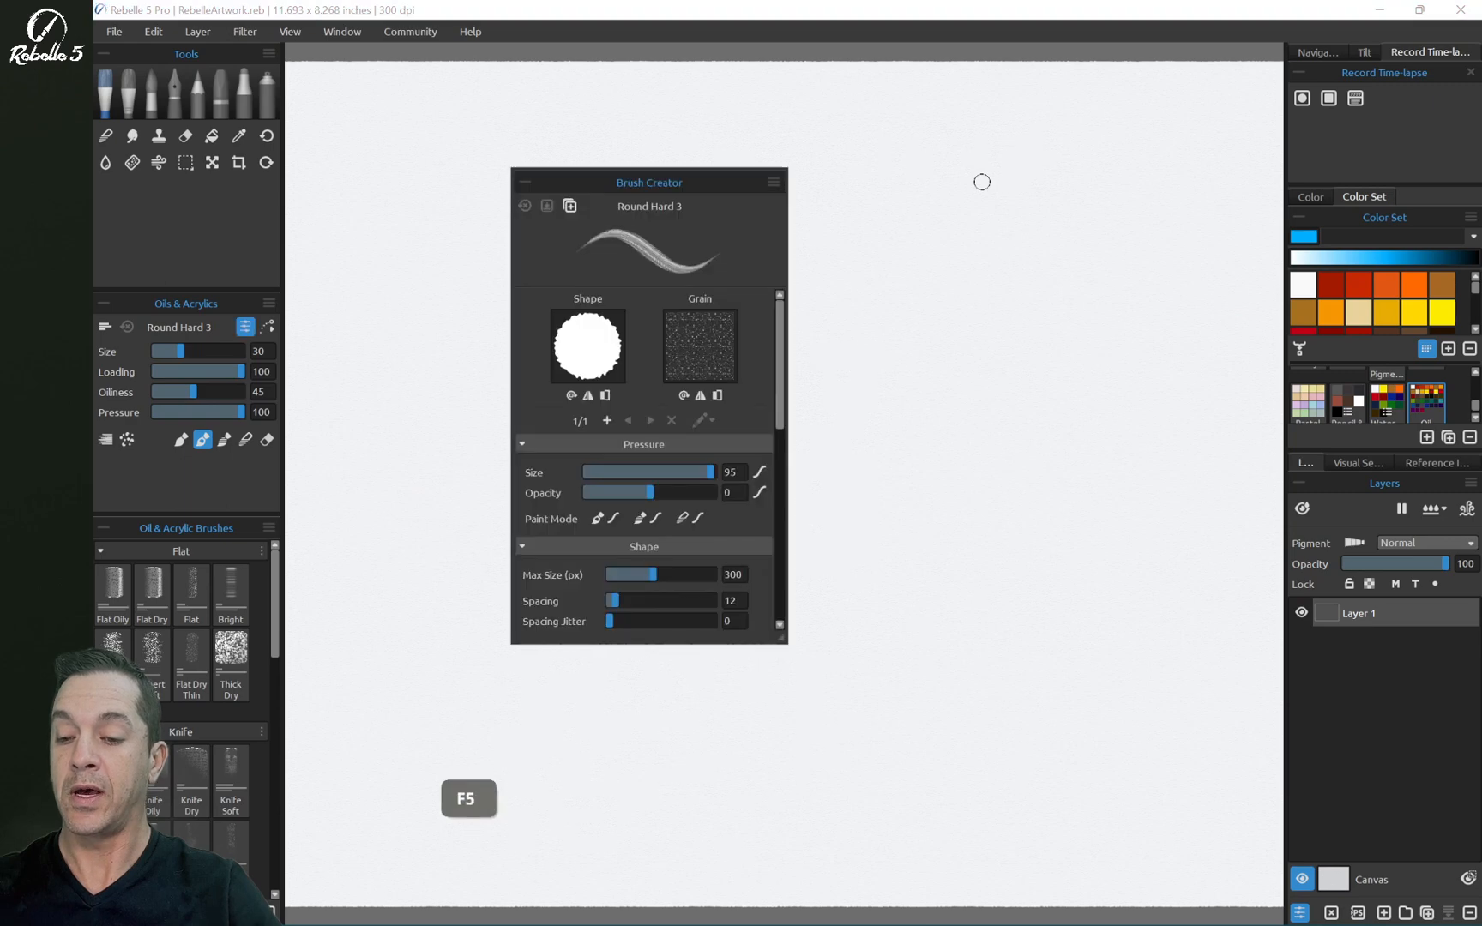
pyautogui.press('F5')
pyautogui.press('F4')
pyautogui.press('F4')
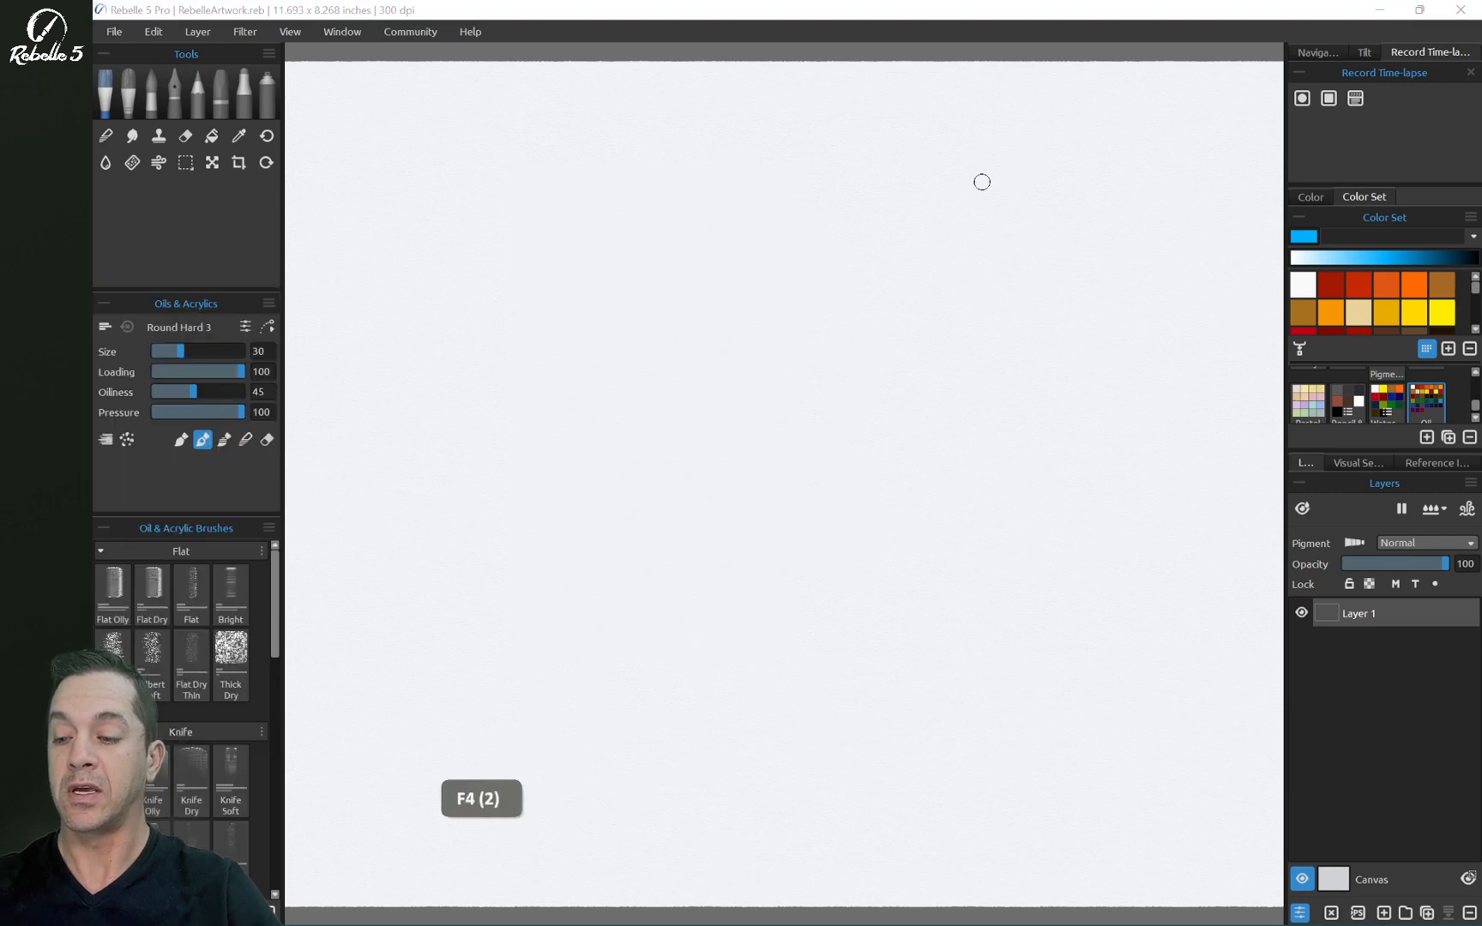
pyautogui.press('F5')
pyautogui.press('F5')
pyautogui.press('F4')
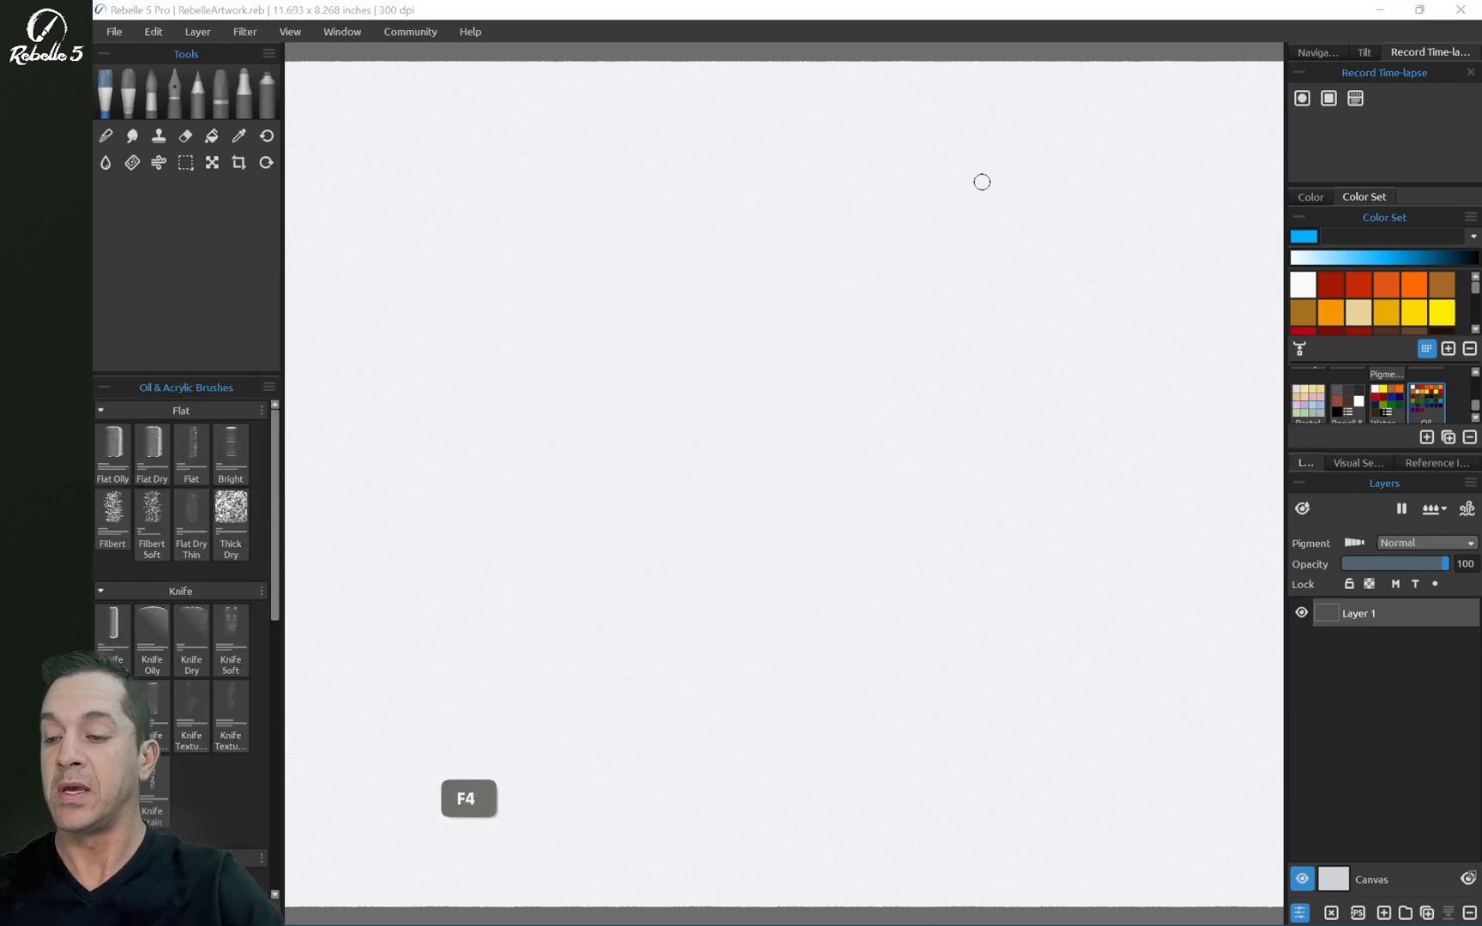
pyautogui.press('F4')
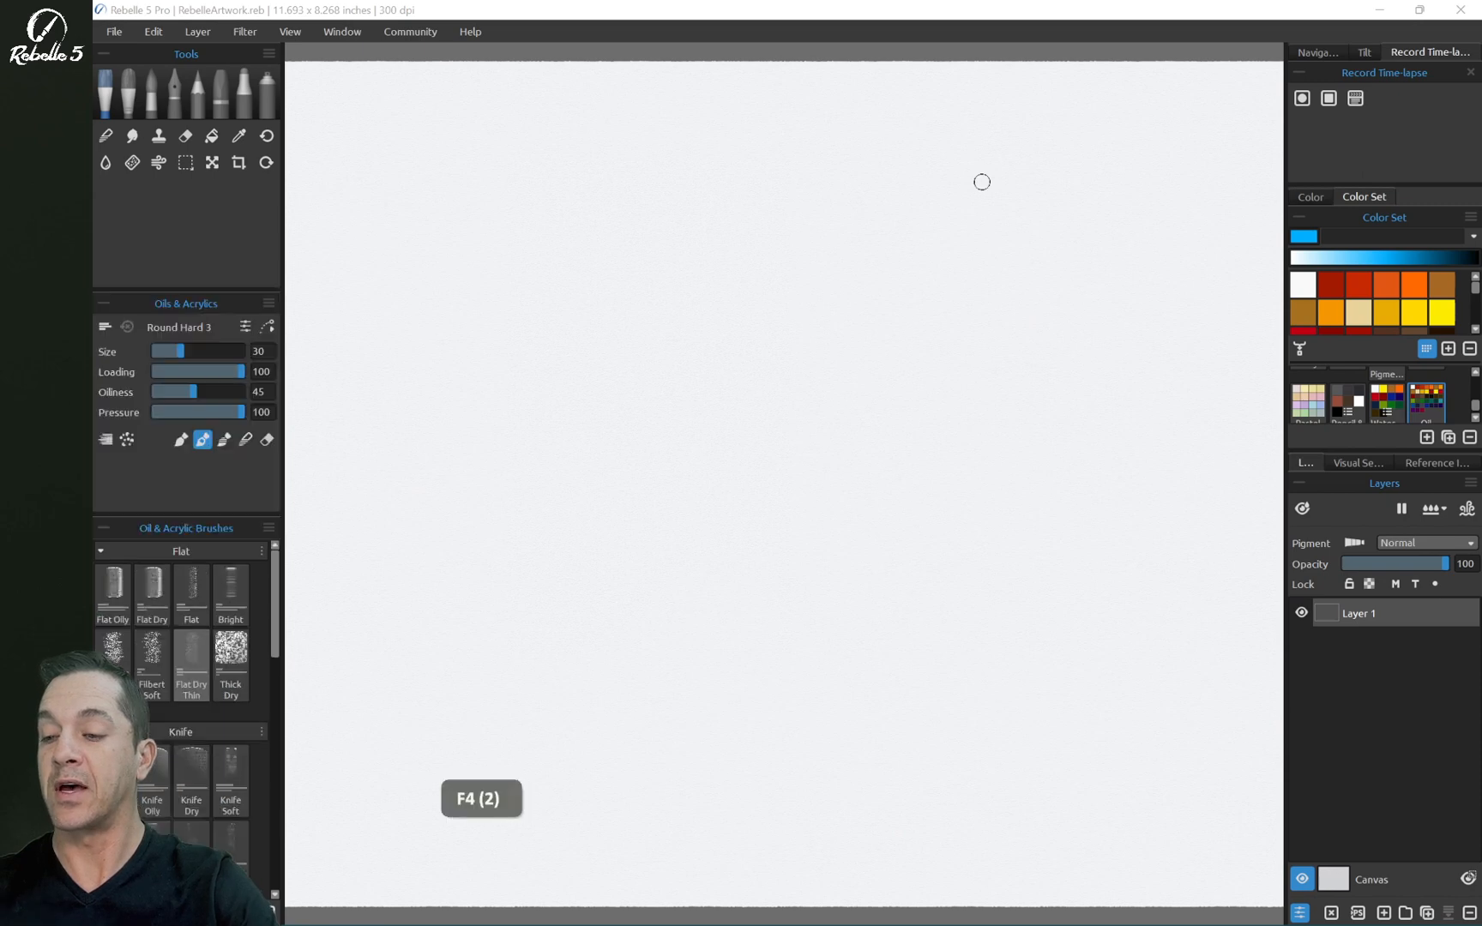
pyautogui.press('F4')
pyautogui.press('F4')
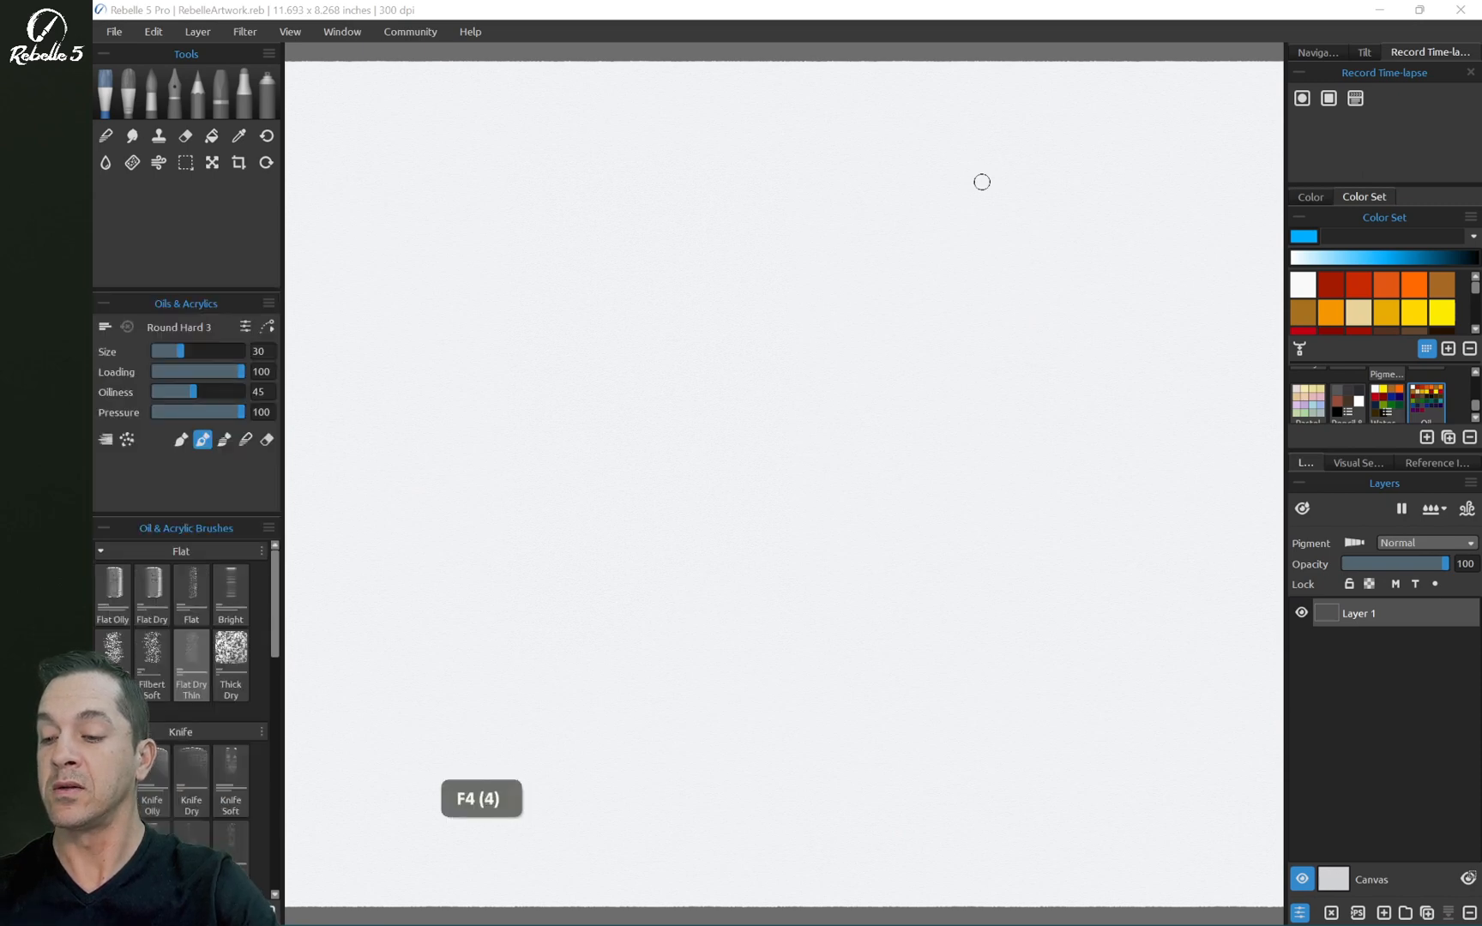
pyautogui.press('F4')
pyautogui.press('F4')
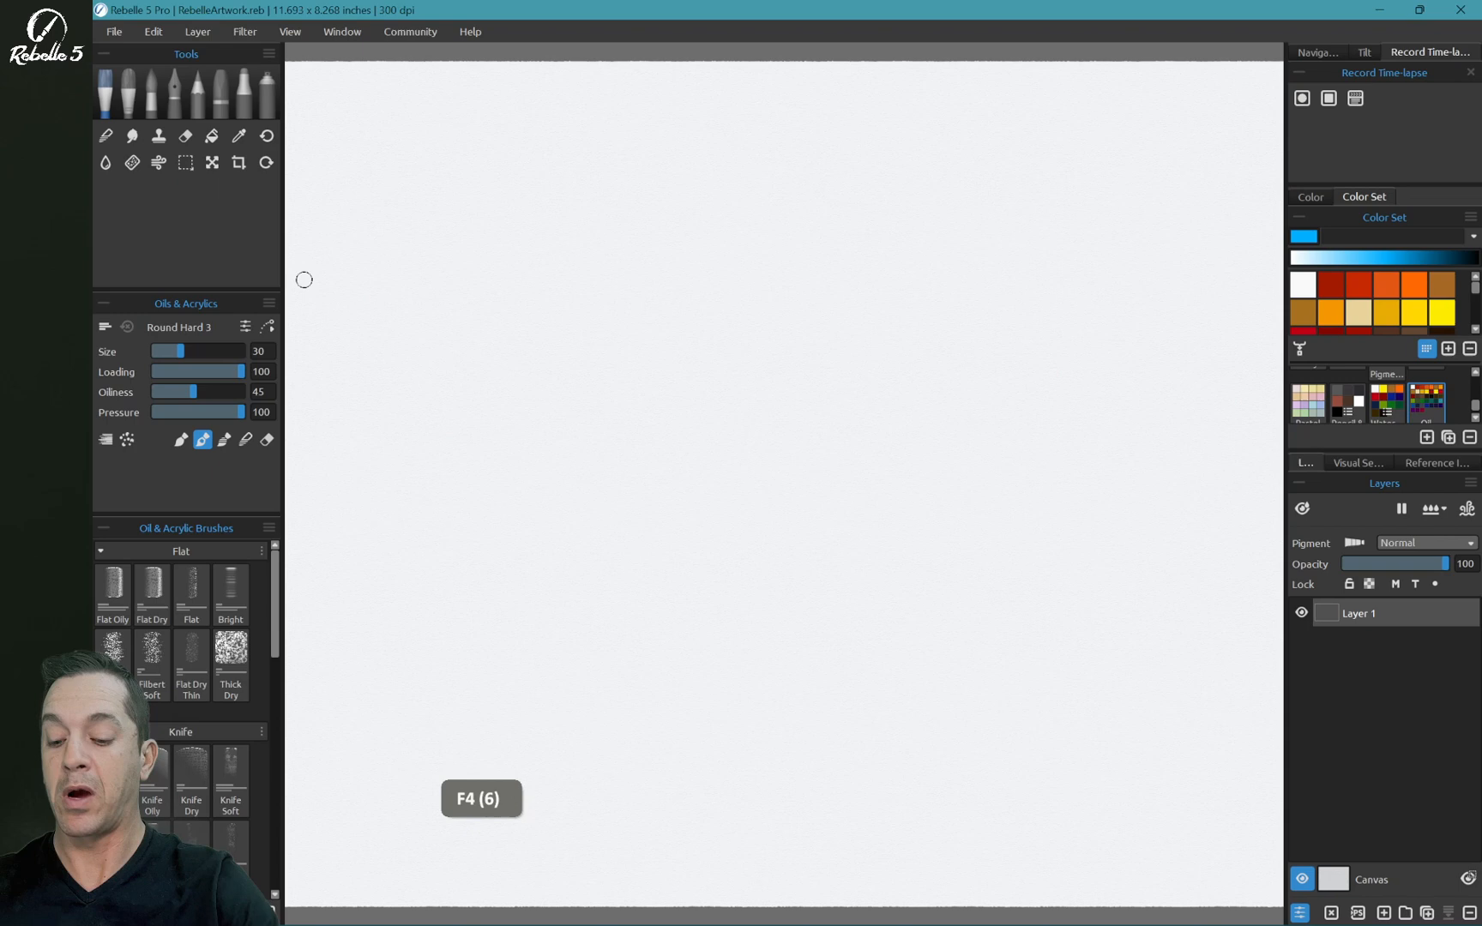
pyautogui.click(154, 31)
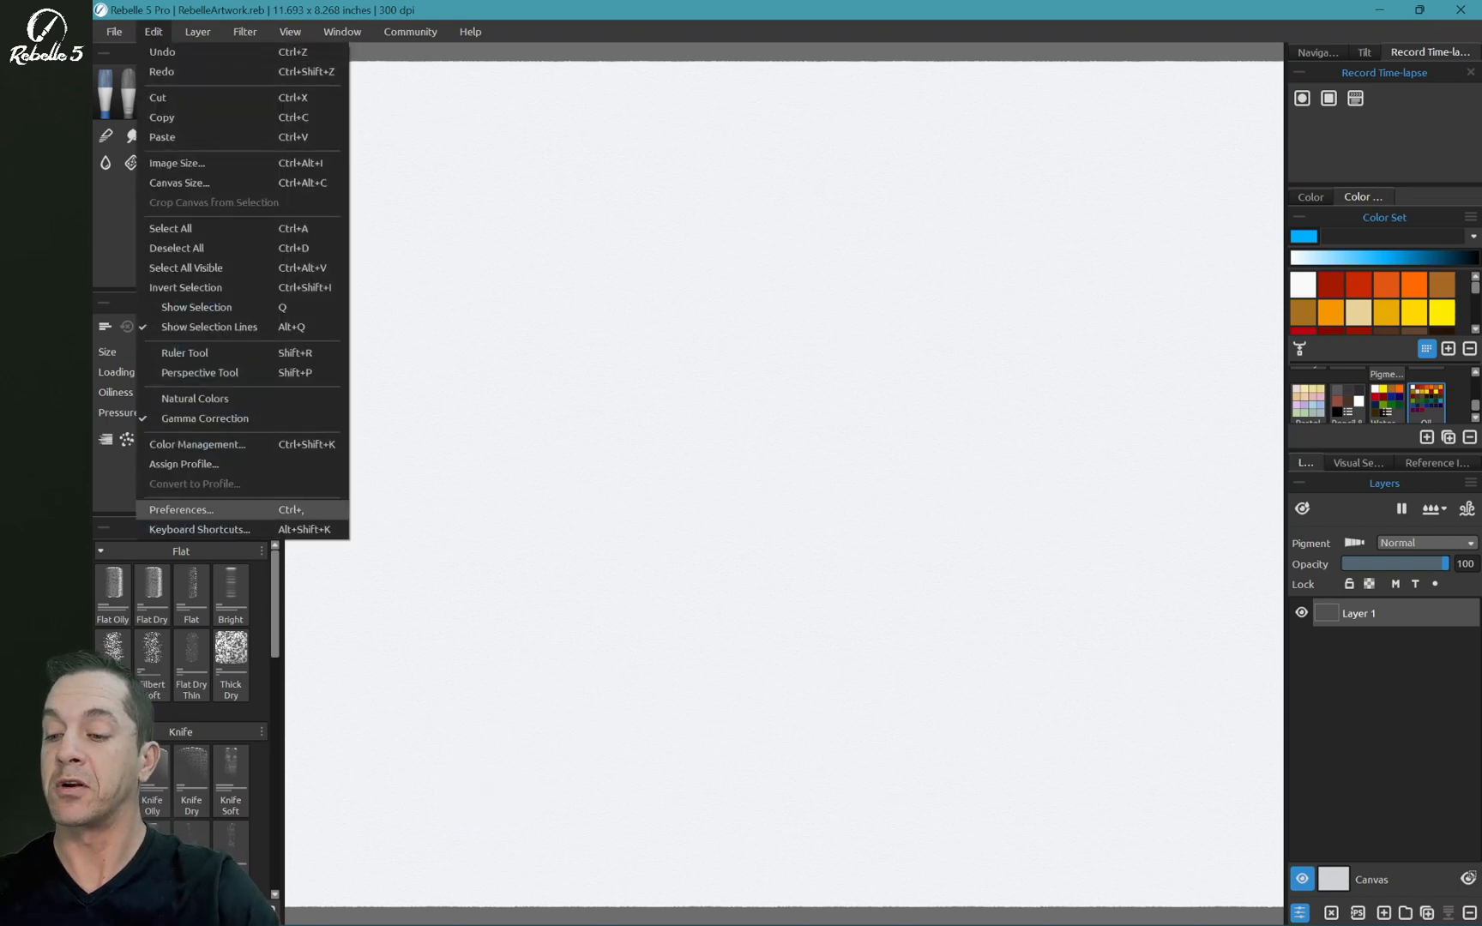
pyautogui.click(181, 510)
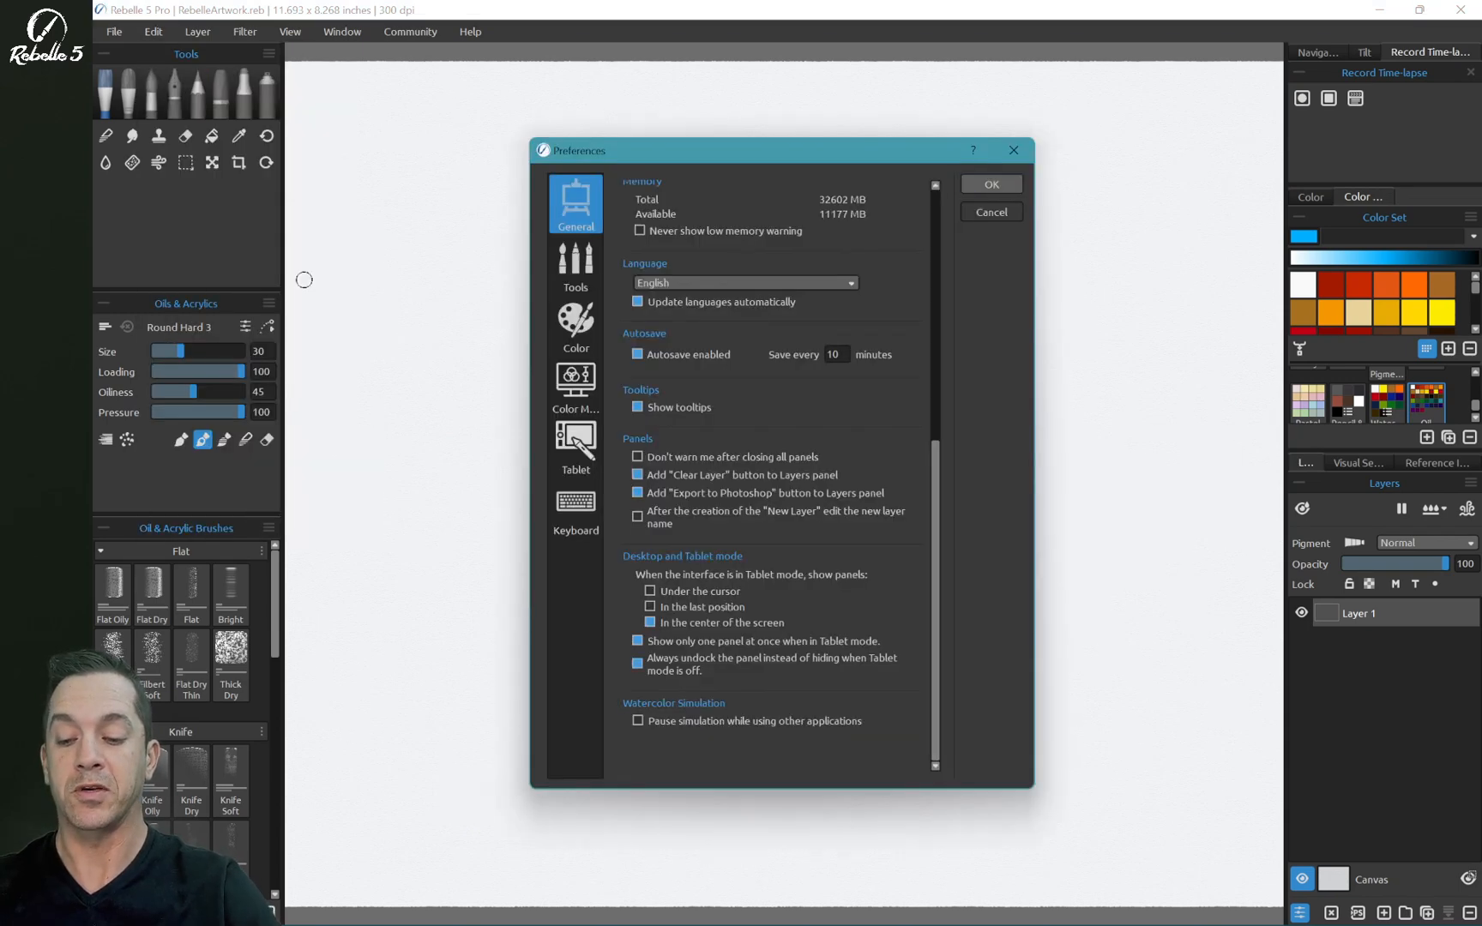
pyautogui.click(991, 184)
pyautogui.press('F6')
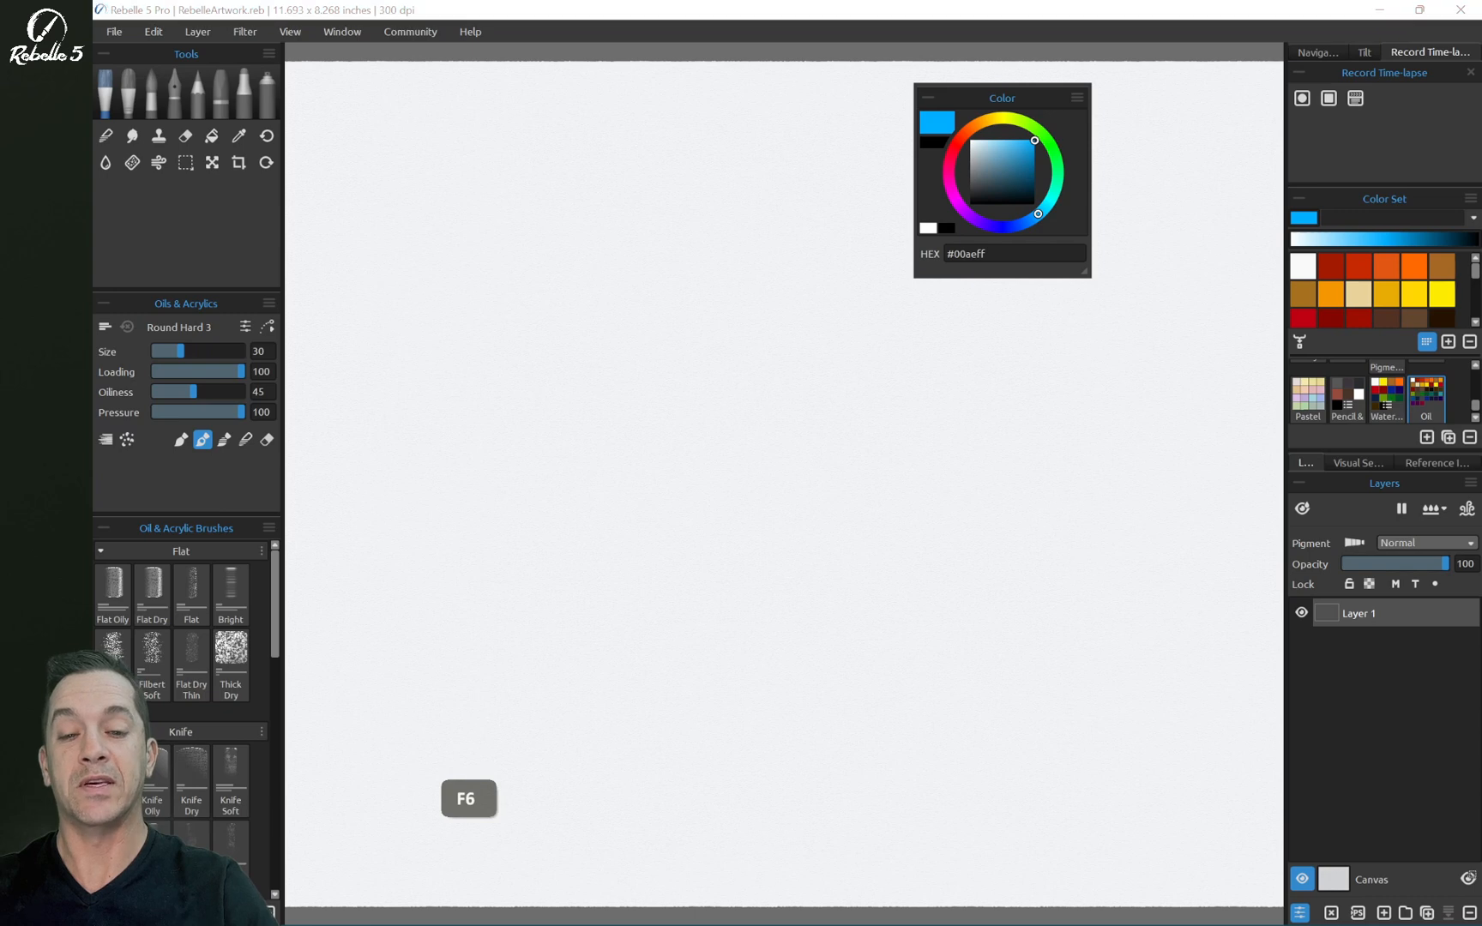
pyautogui.press('F6')
pyautogui.press('F6')
pyautogui.press('F6')
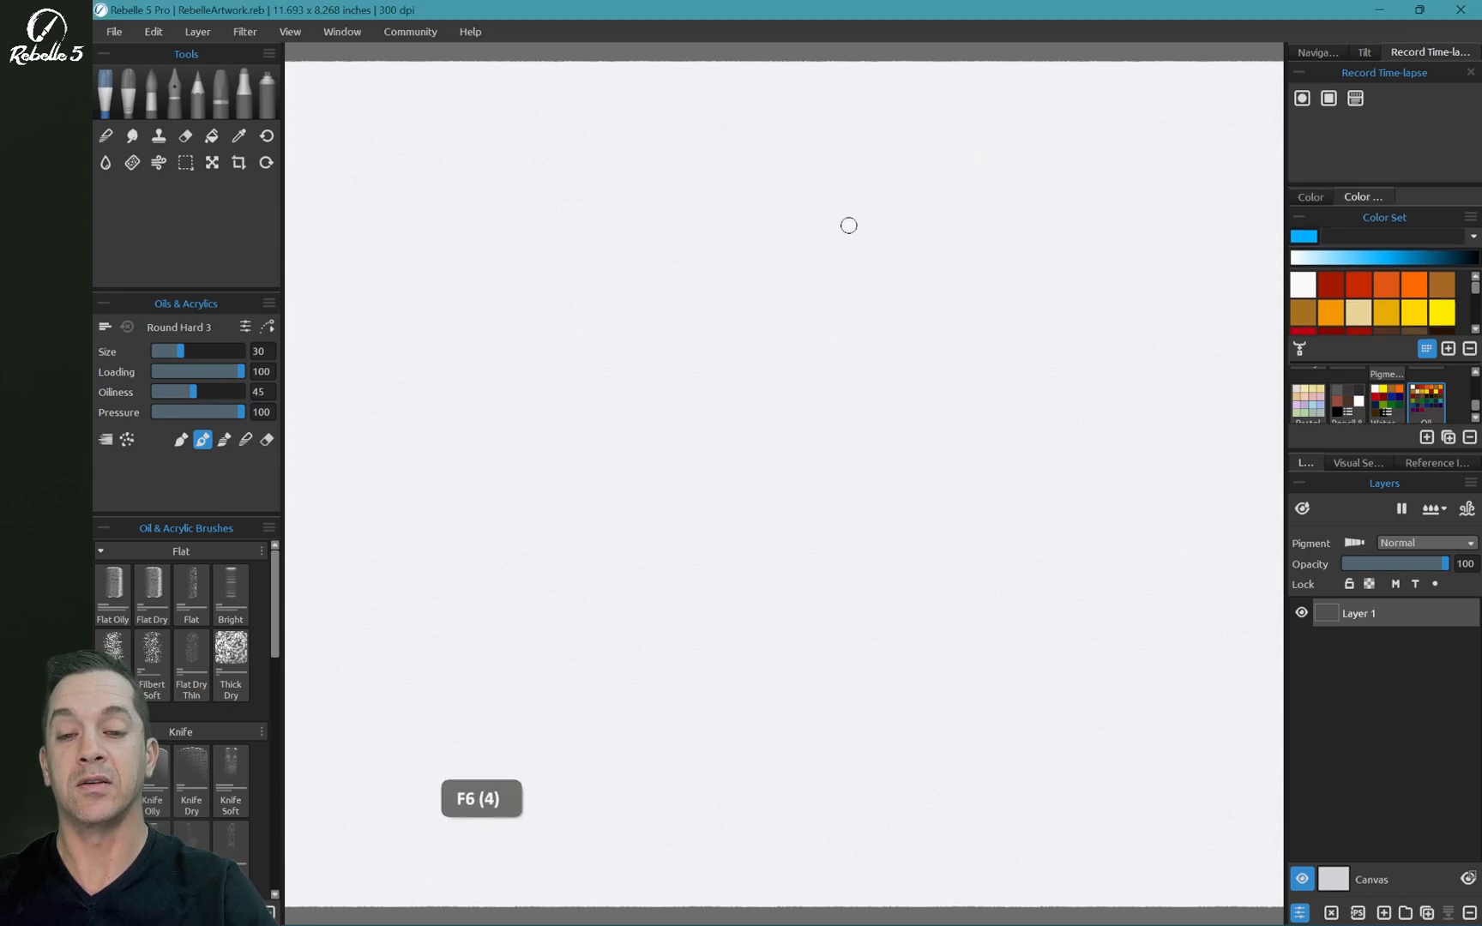
pyautogui.press('F4')
pyautogui.press('F4')
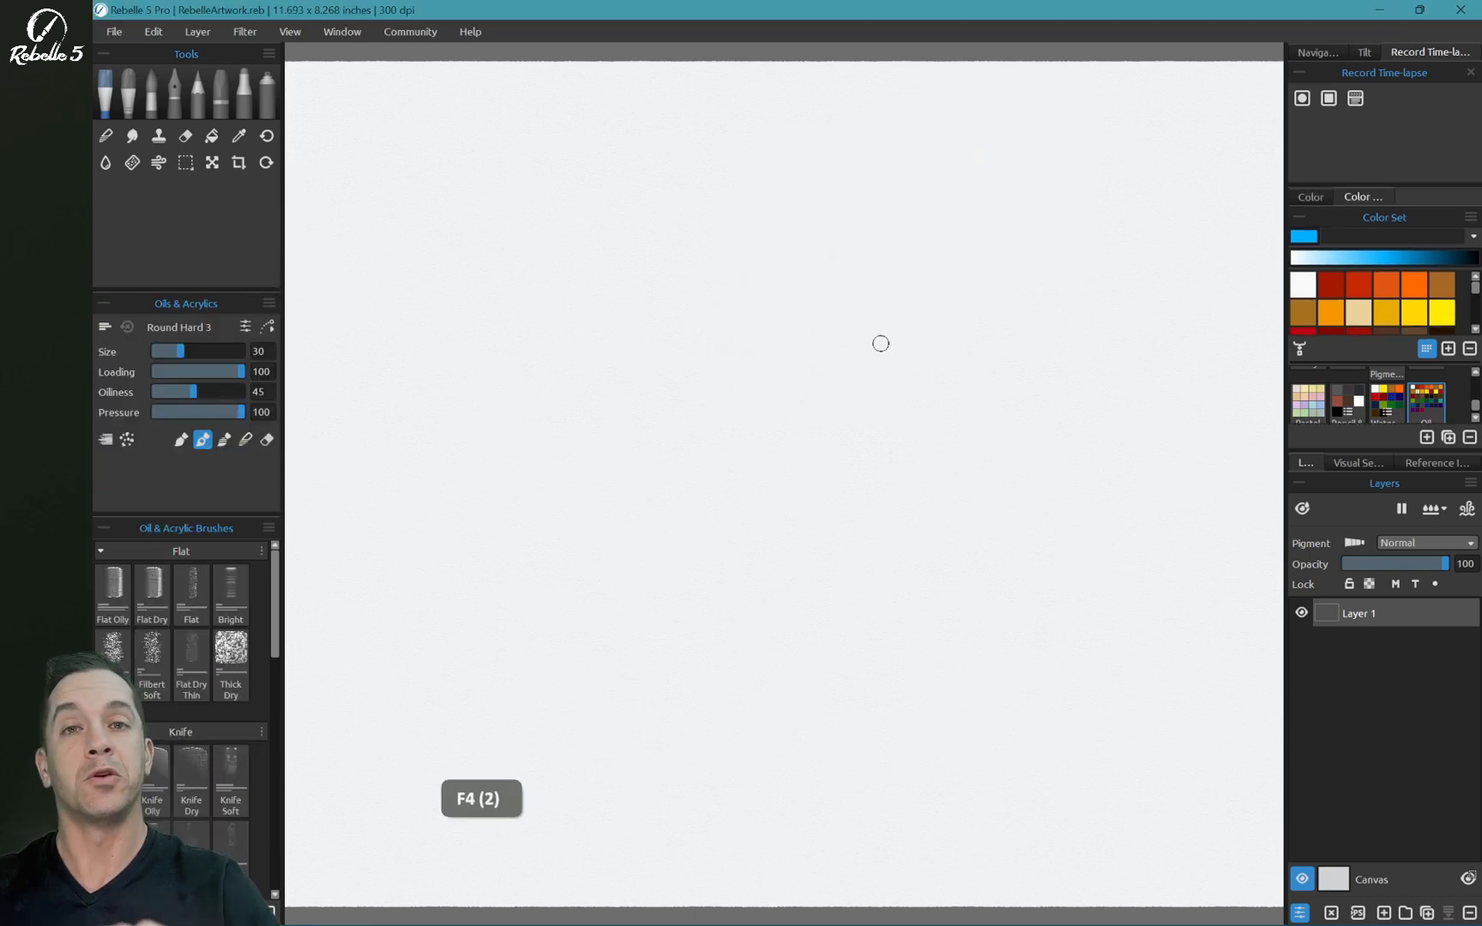
# Step: Open the program preferences from the Edit menu
pyautogui.click(152, 32)
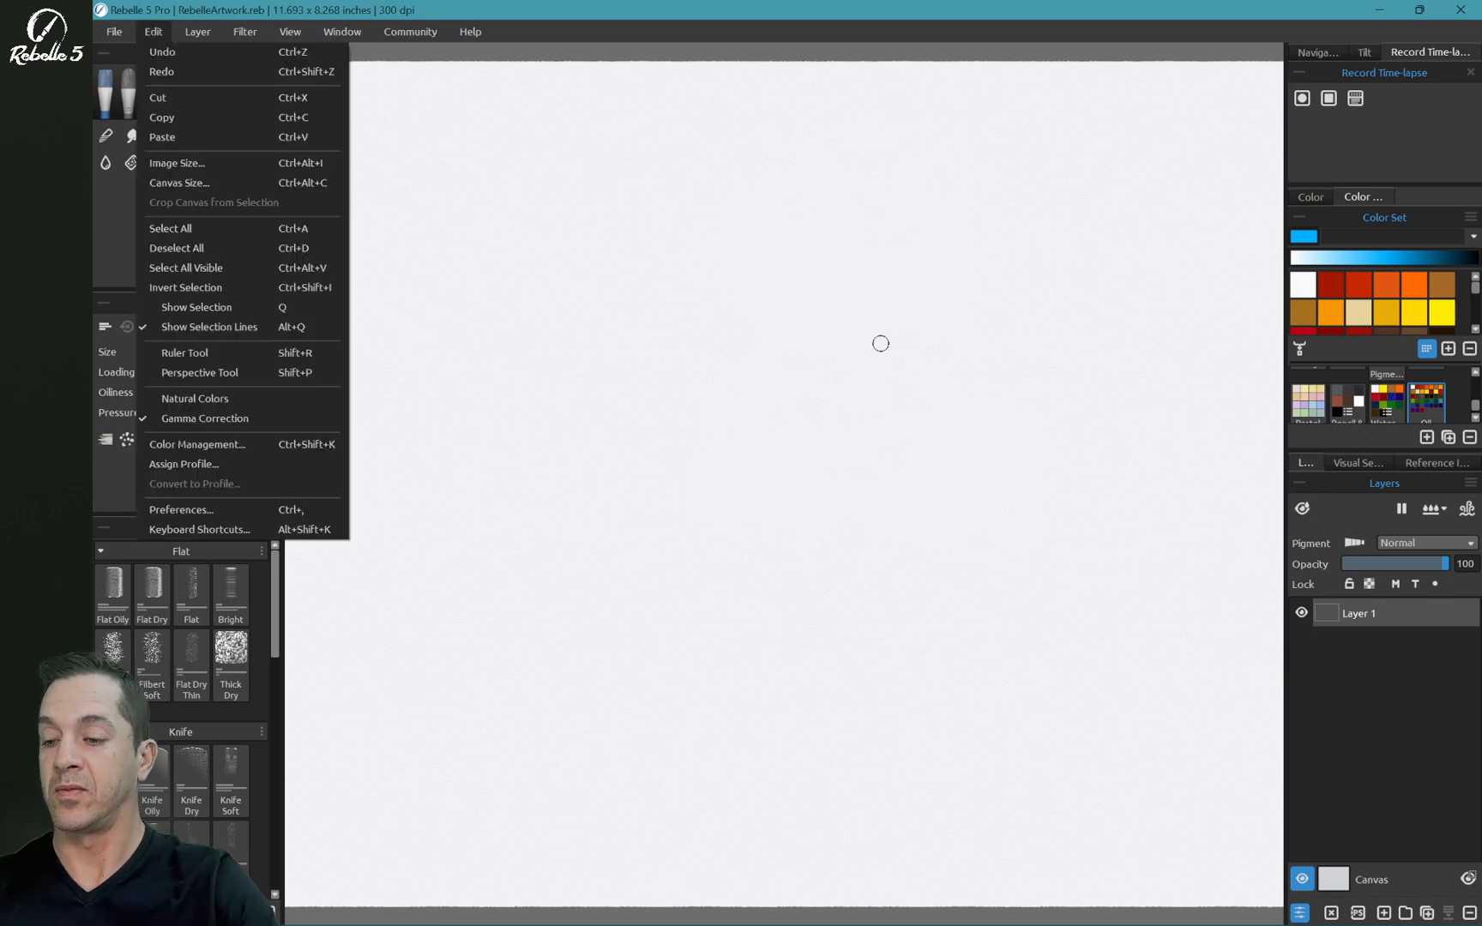
pyautogui.click(180, 509)
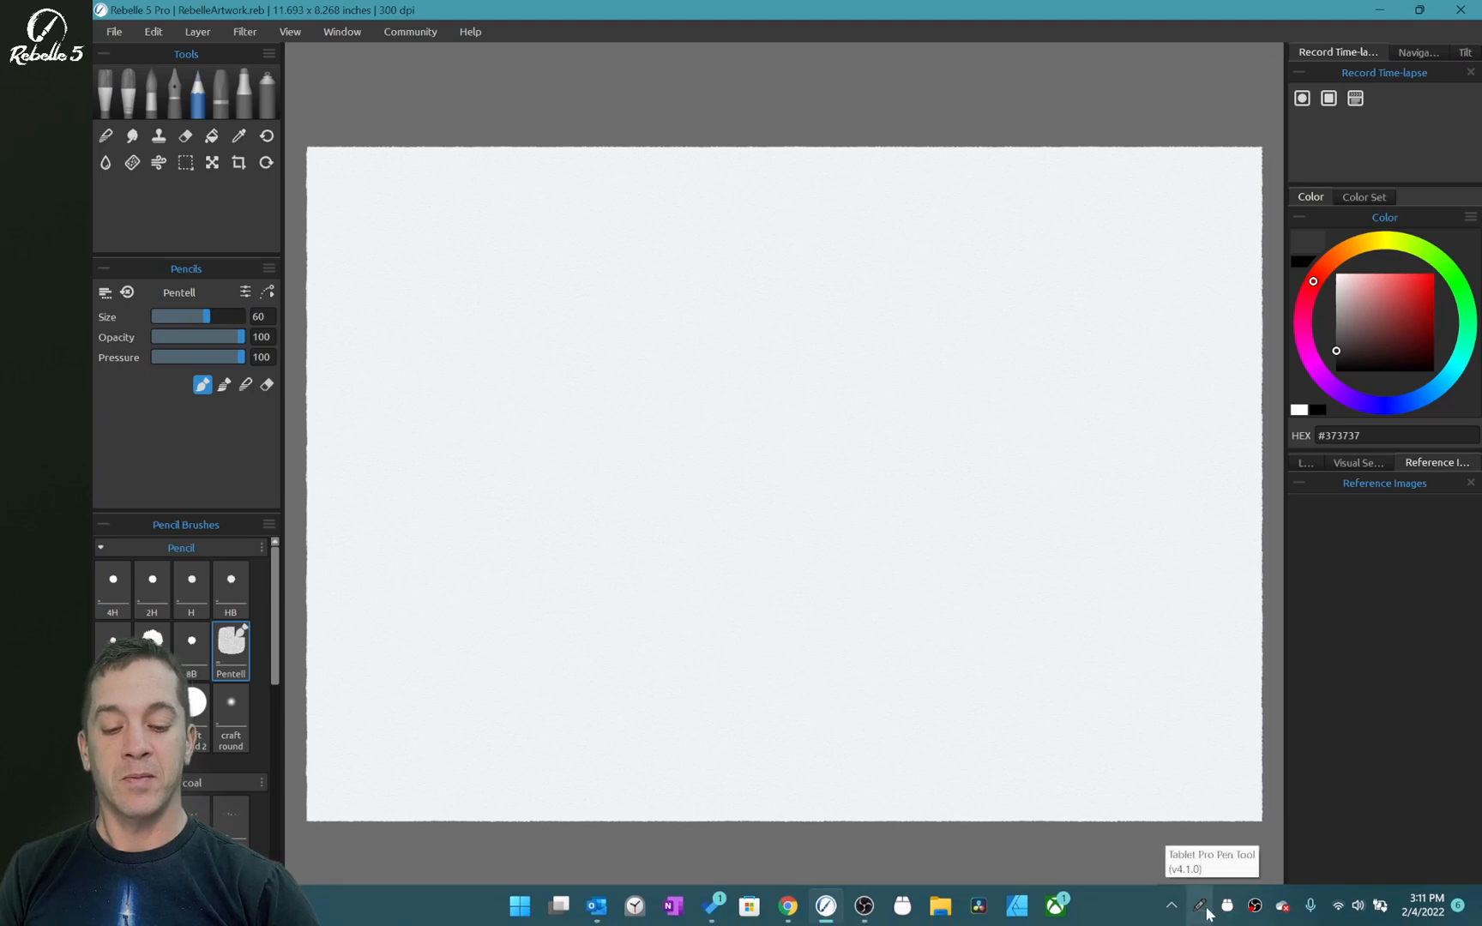
# Step: Launch Tablet Pro Artist Pad from the system tray and hide Rebelle's side panels
pyautogui.click(1207, 915)
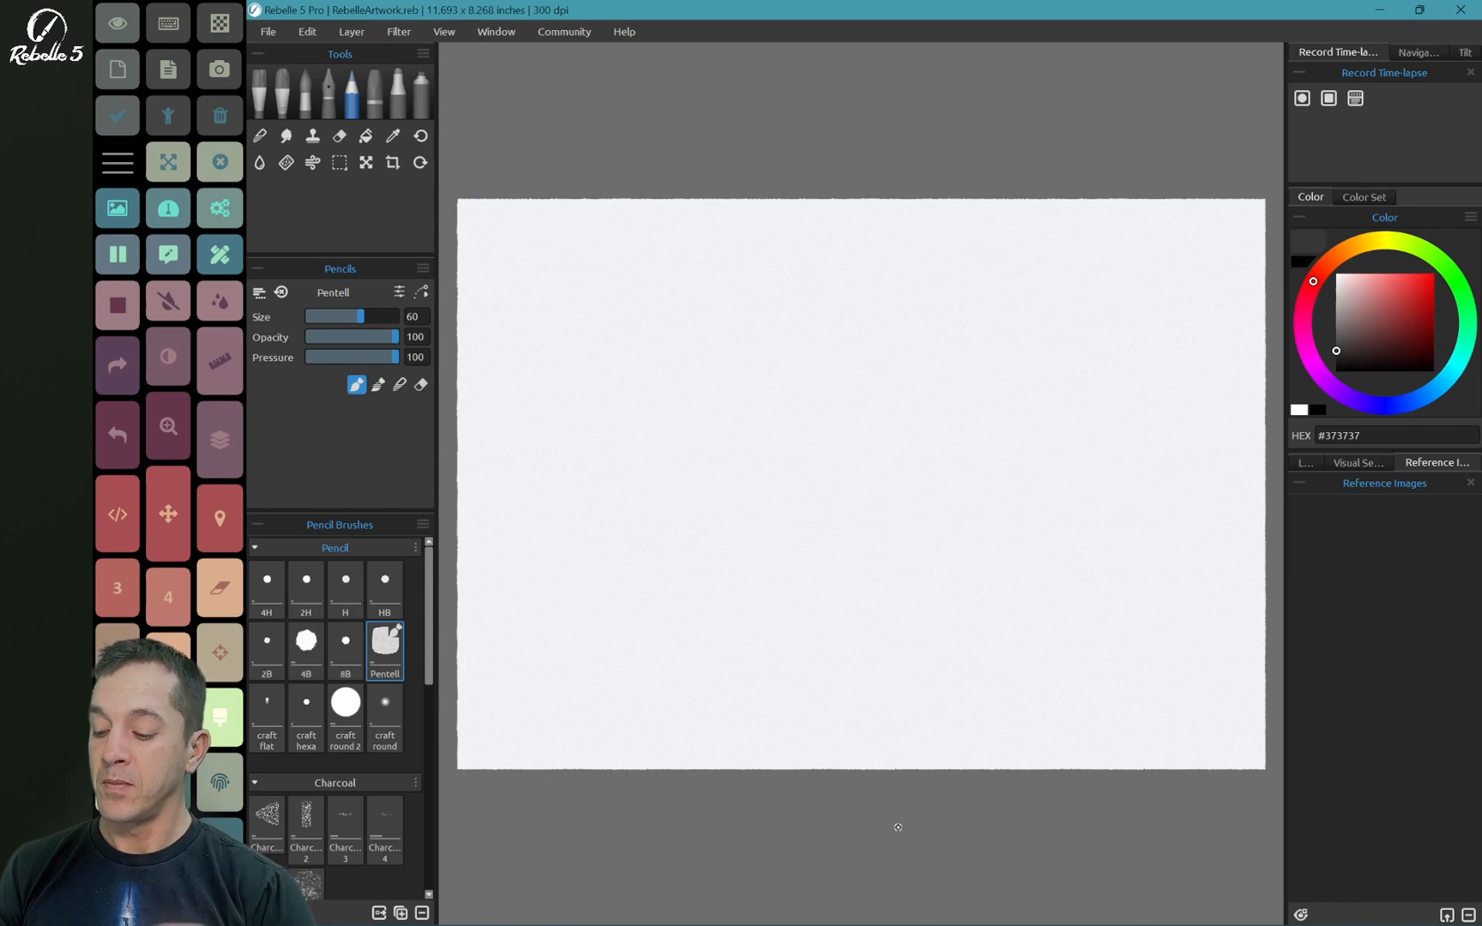
pyautogui.press('Tab')
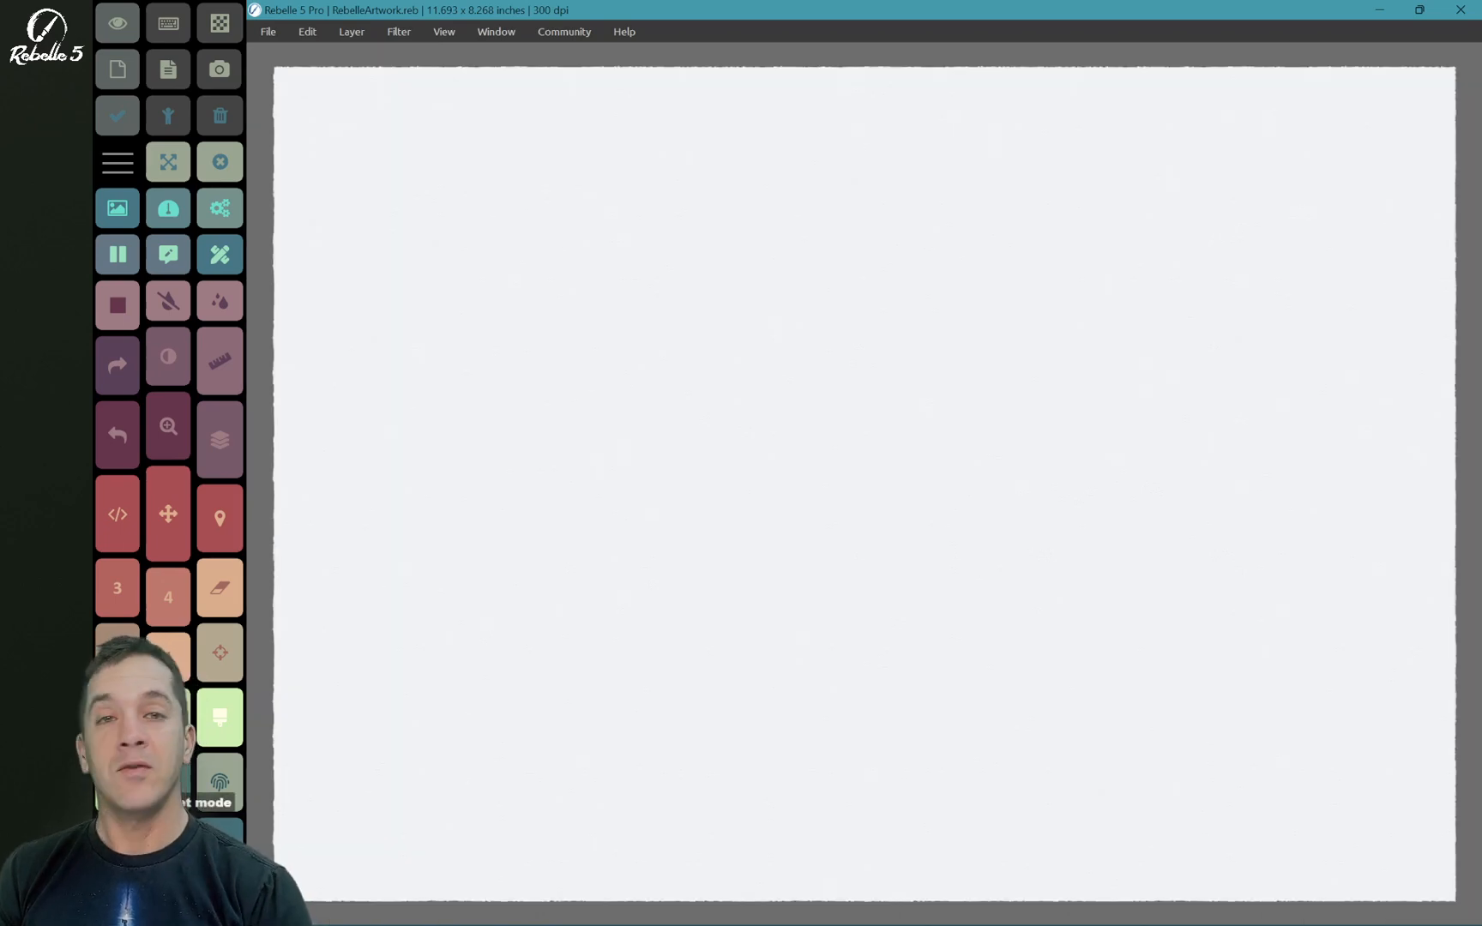
# Step: Choose a brighter orange on the colour wheel and put the wheel away
pyautogui.click(169, 357)
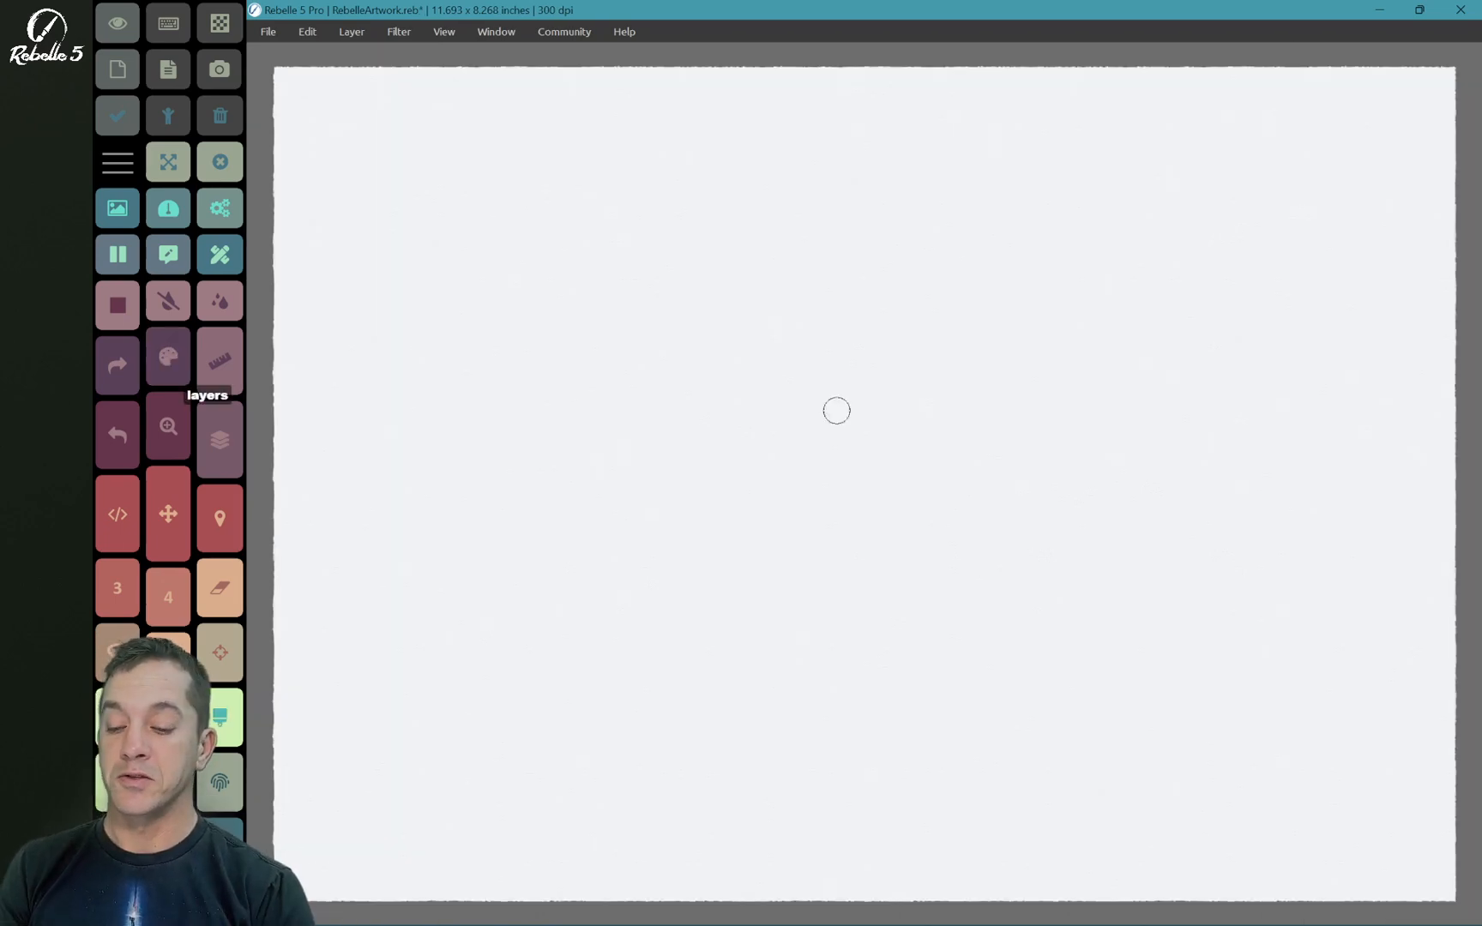
pyautogui.press('F3')
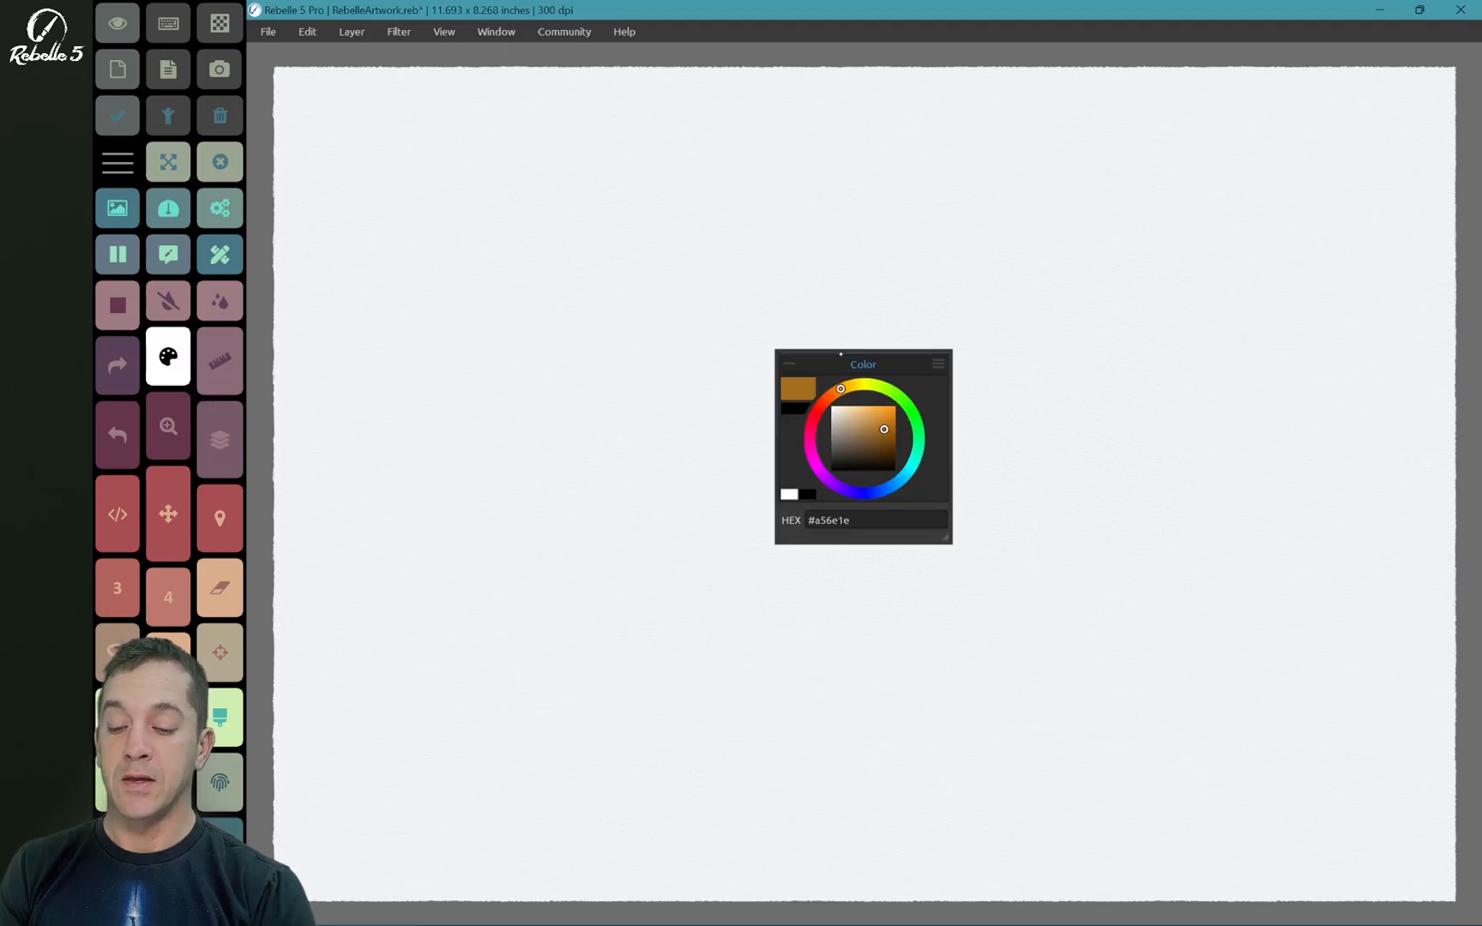
pyautogui.click(896, 416)
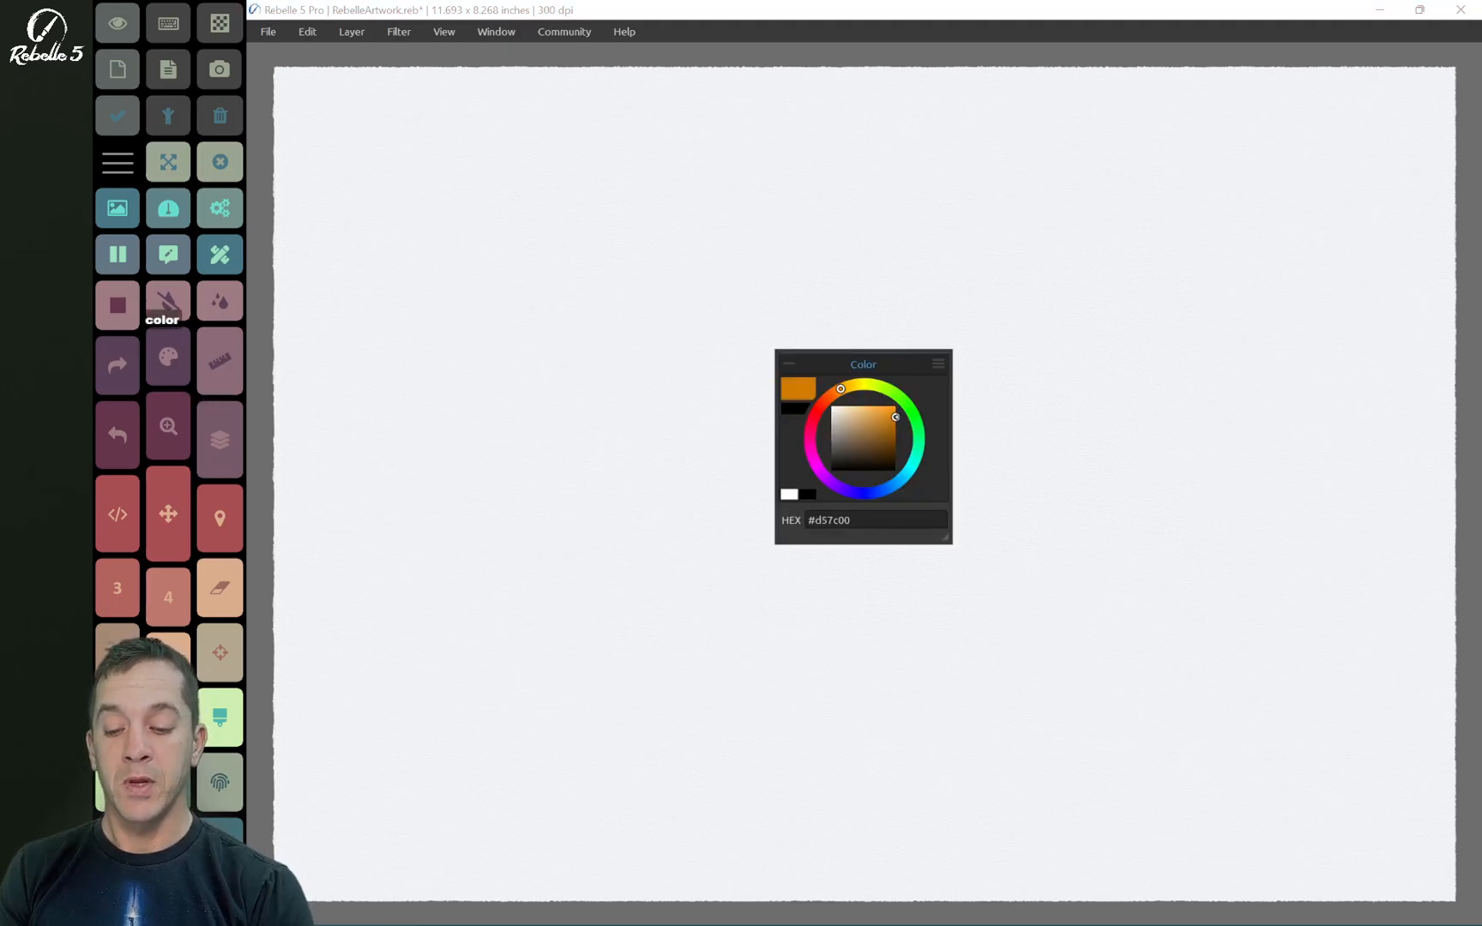
pyautogui.press('F3')
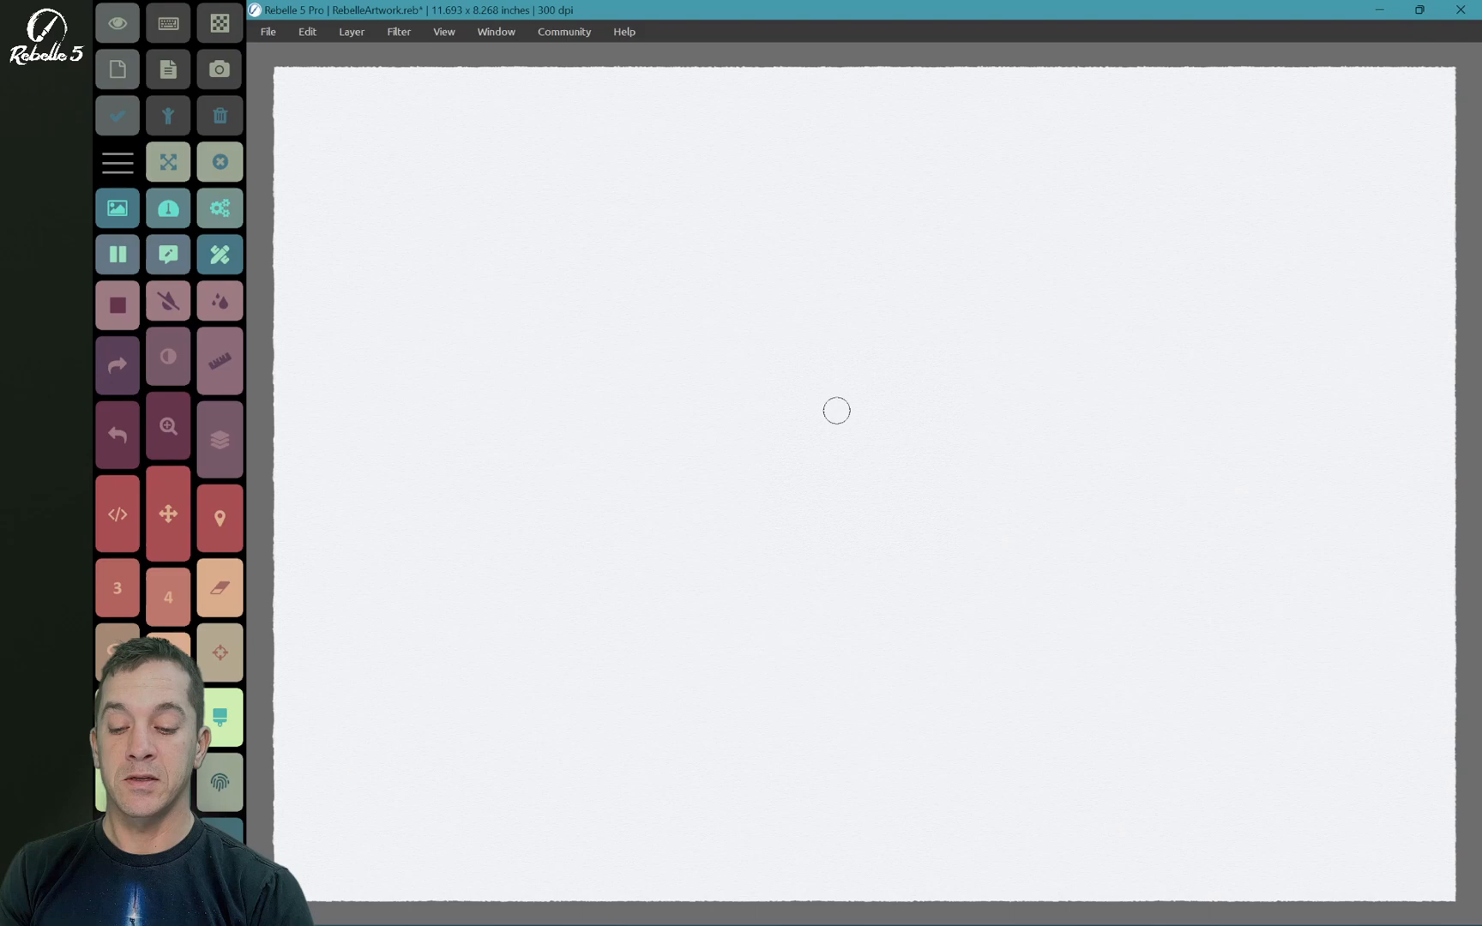
# Step: Float the colour set to the right, pick orange from it and paint a patch near the canvas centre
pyautogui.press('F4')
pyautogui.moveTo(910, 310); pyautogui.dragTo(1118, 276)
pyautogui.click(1077, 348)
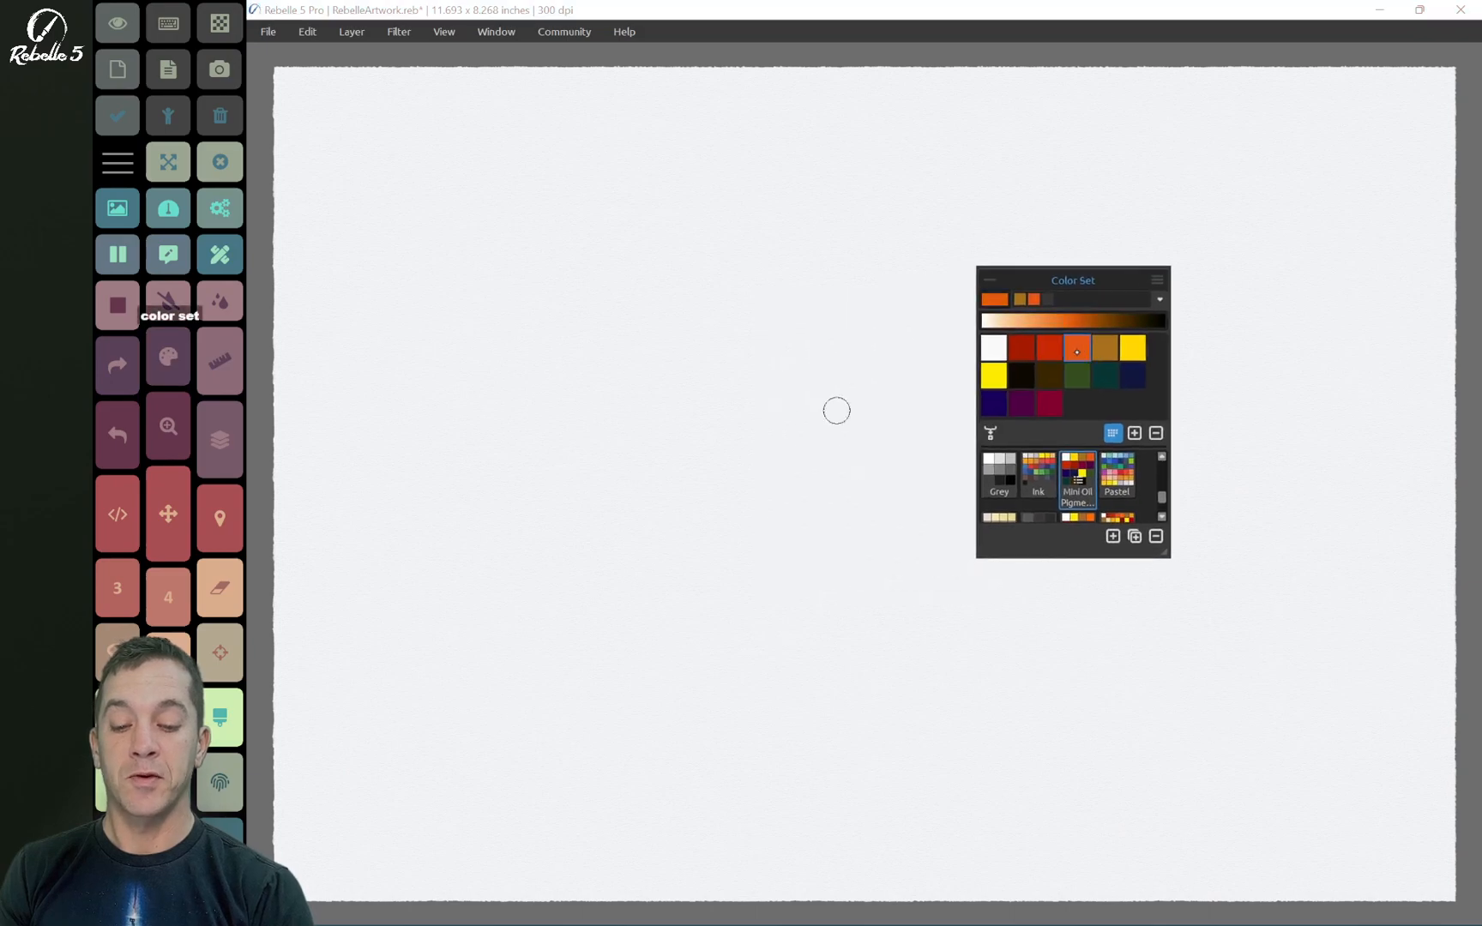
pyautogui.moveTo(674, 428)
pyautogui.mouseDown()
pyautogui.moveTo(767, 392)
pyautogui.moveTo(799, 353)
pyautogui.moveTo(784, 410)
pyautogui.moveTo(818, 463)
pyautogui.mouseUp()
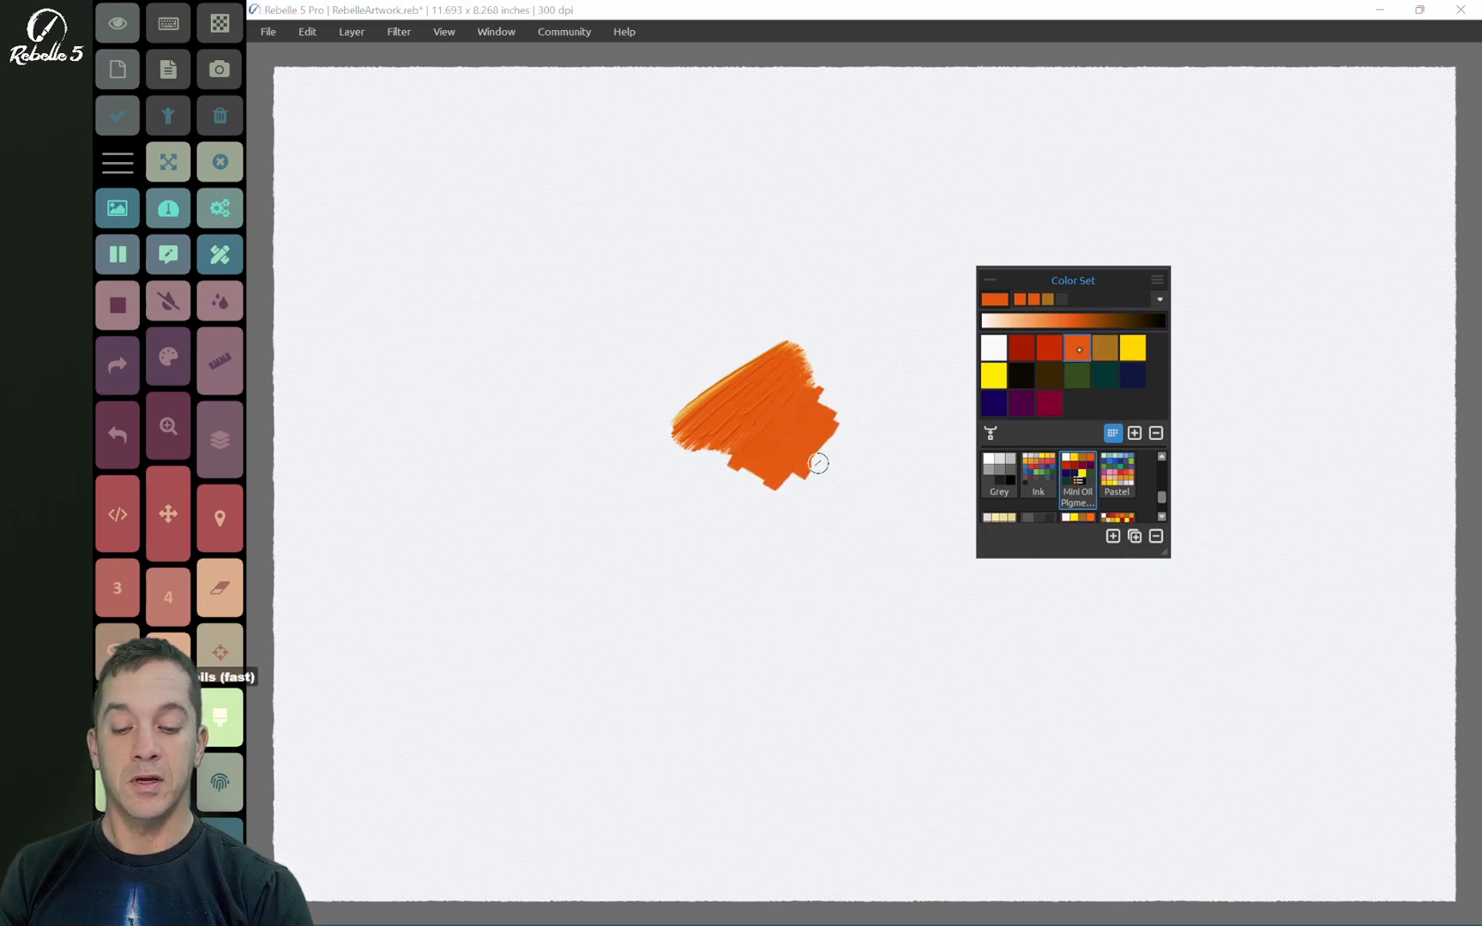
# Step: Paint red, yellow and a blended stroke beside the orange patch using colour set swatches
pyautogui.moveTo(841, 396)
pyautogui.mouseDown()
pyautogui.moveTo(859, 380)
pyautogui.moveTo(848, 391)
pyautogui.mouseUp()
pyautogui.click(1049, 347)
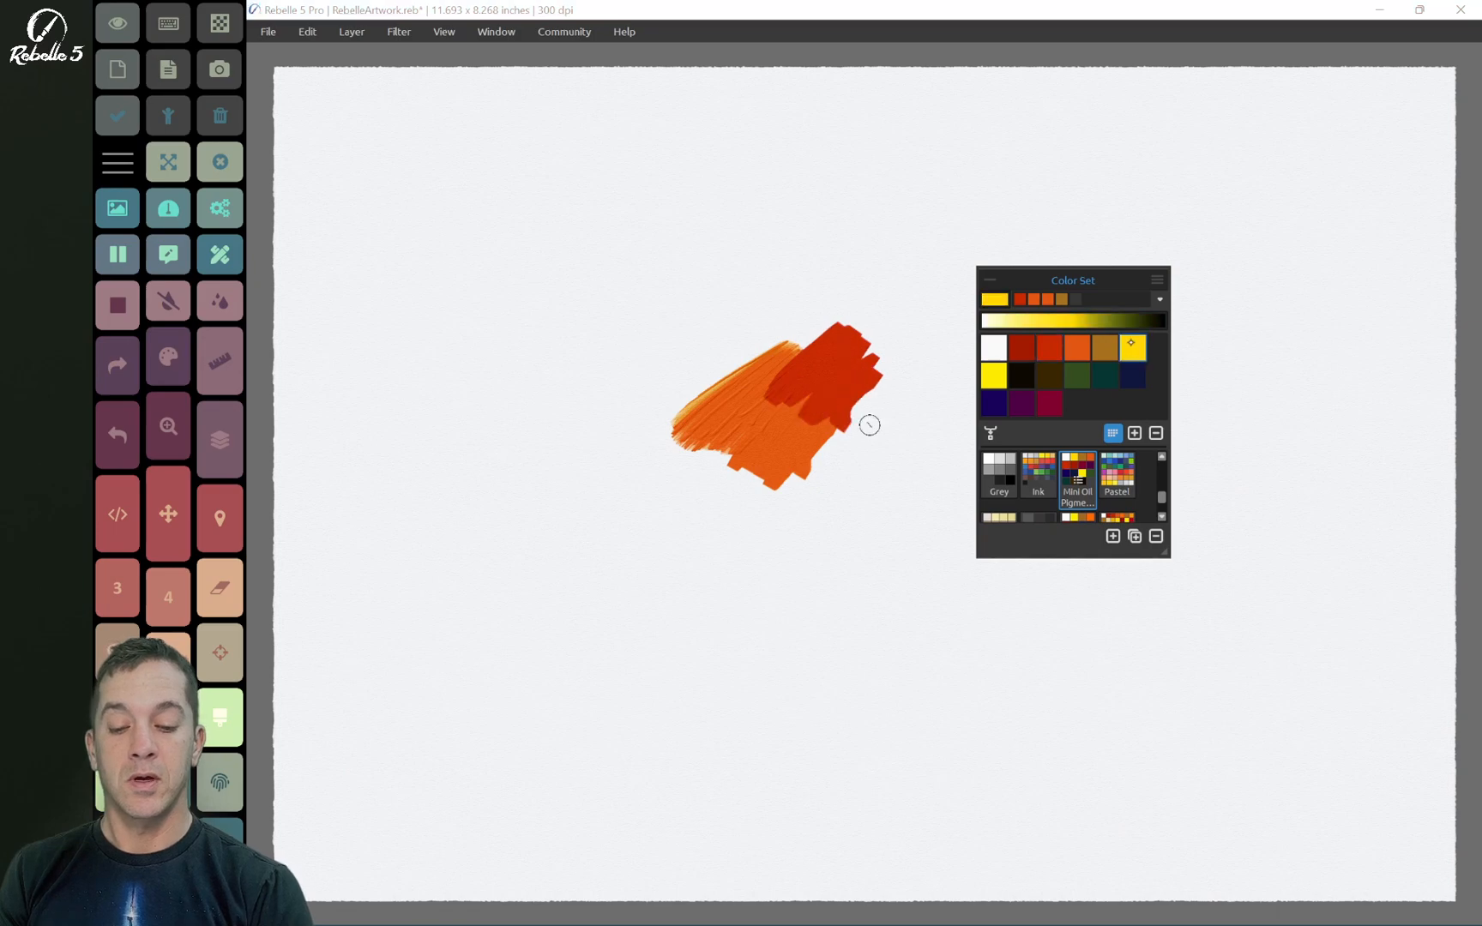
pyautogui.moveTo(811, 331); pyautogui.dragTo(702, 376)
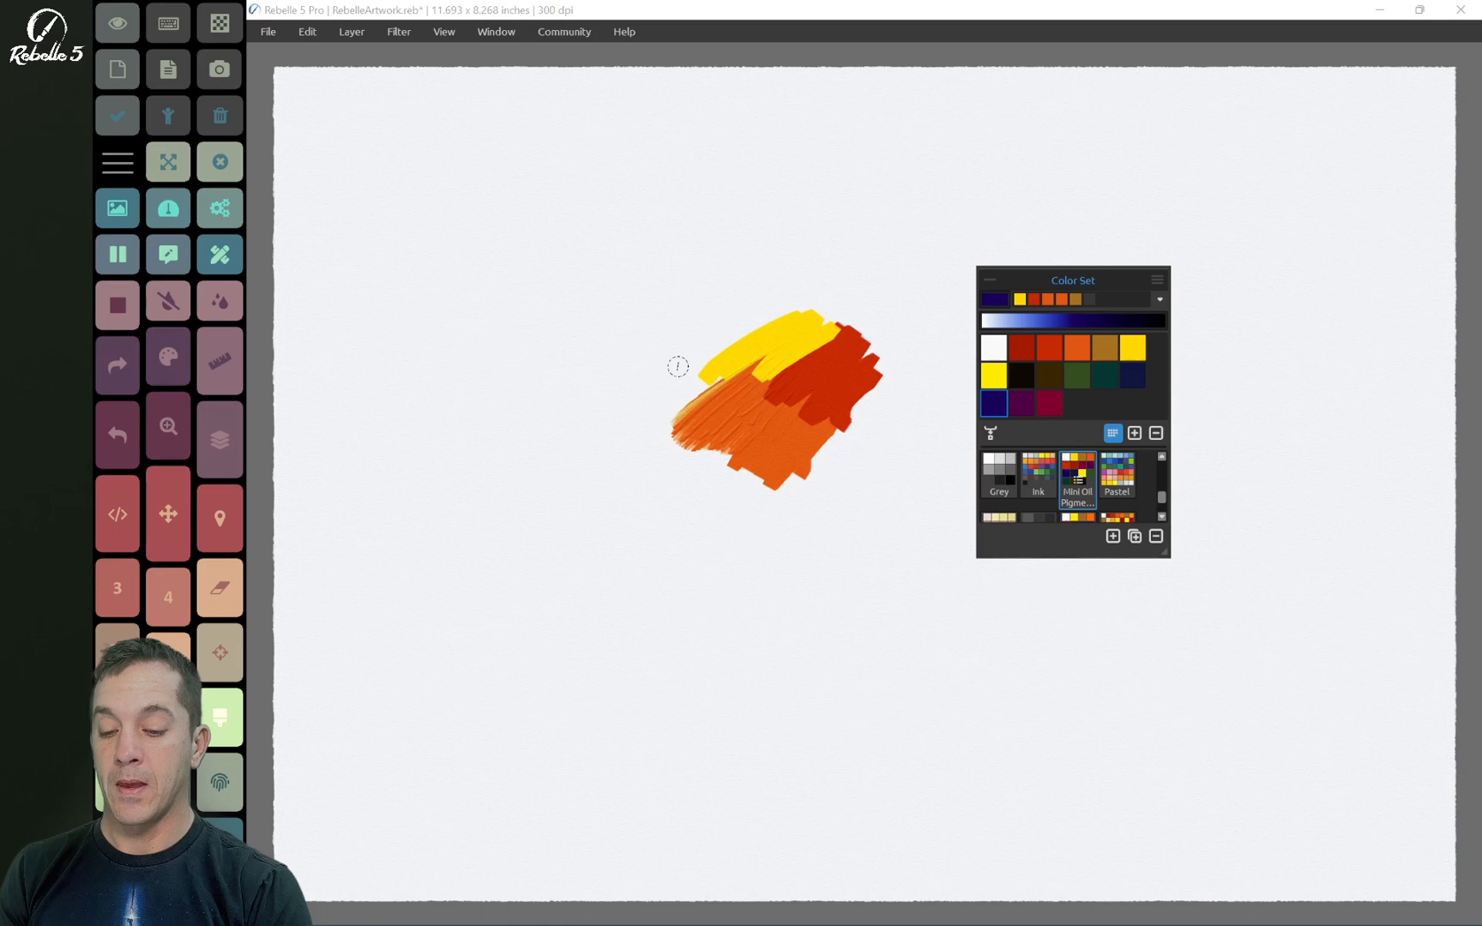
pyautogui.moveTo(677, 365); pyautogui.dragTo(730, 414)
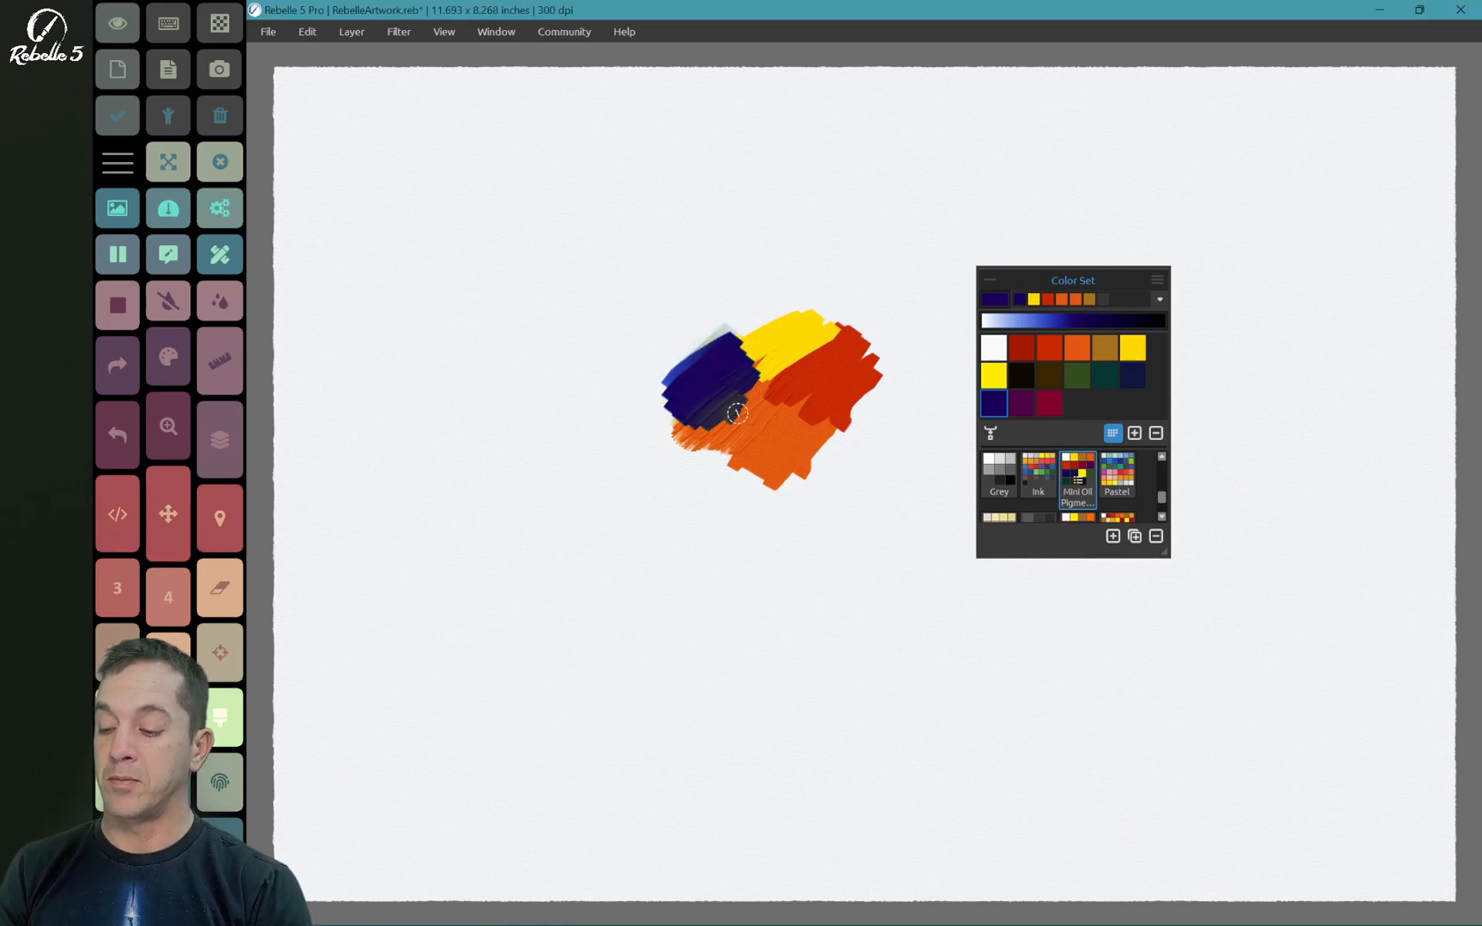
# Step: Enlarge the brush and blend a large stroke over the upper-left patches
pyautogui.moveTo(737, 413); pyautogui.dragTo(840, 417)
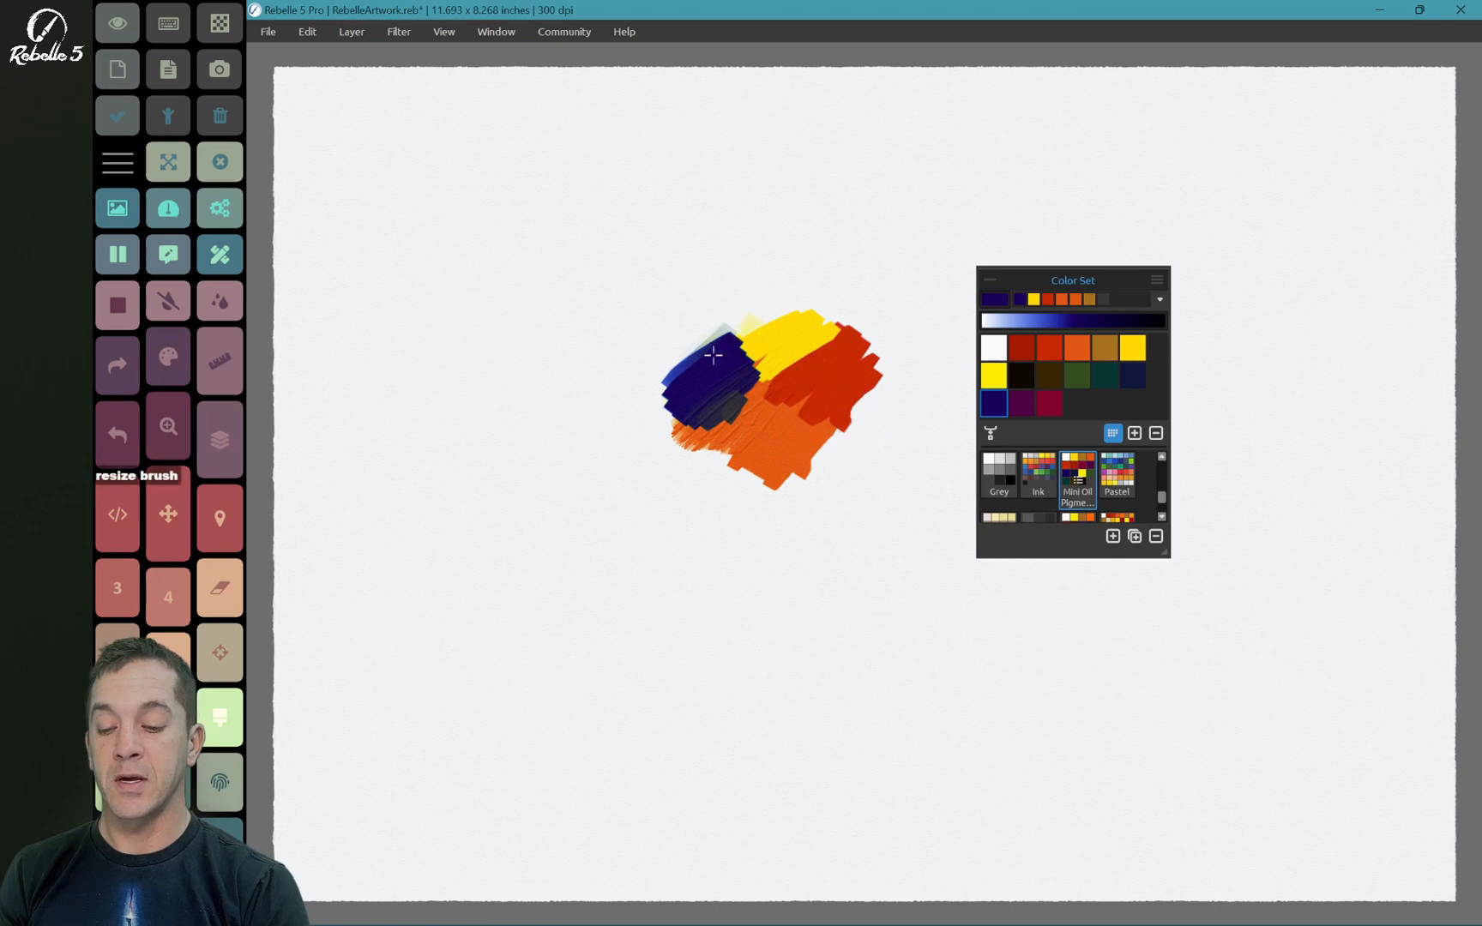
pyautogui.moveTo(741, 324)
pyautogui.mouseDown()
pyautogui.moveTo(713, 388)
pyautogui.moveTo(806, 407)
pyautogui.moveTo(880, 352)
pyautogui.moveTo(847, 321)
pyautogui.mouseUp()
# Step: Erase stroke tops, try the Shift and Alt modifiers, then choose the dark navy swatch
pyautogui.press('e')
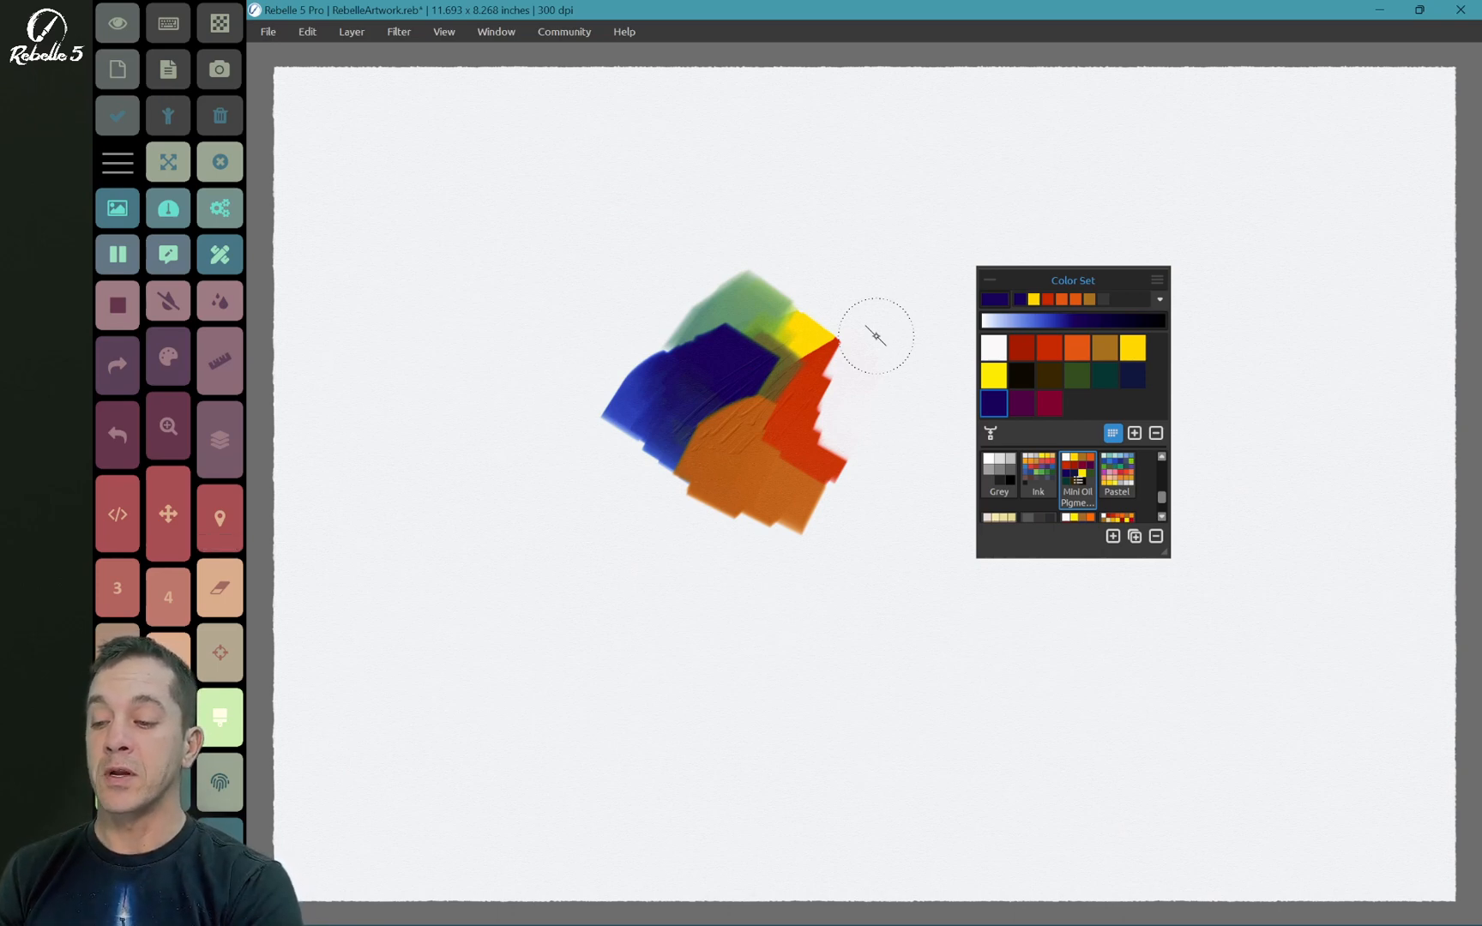
pyautogui.press('shift')
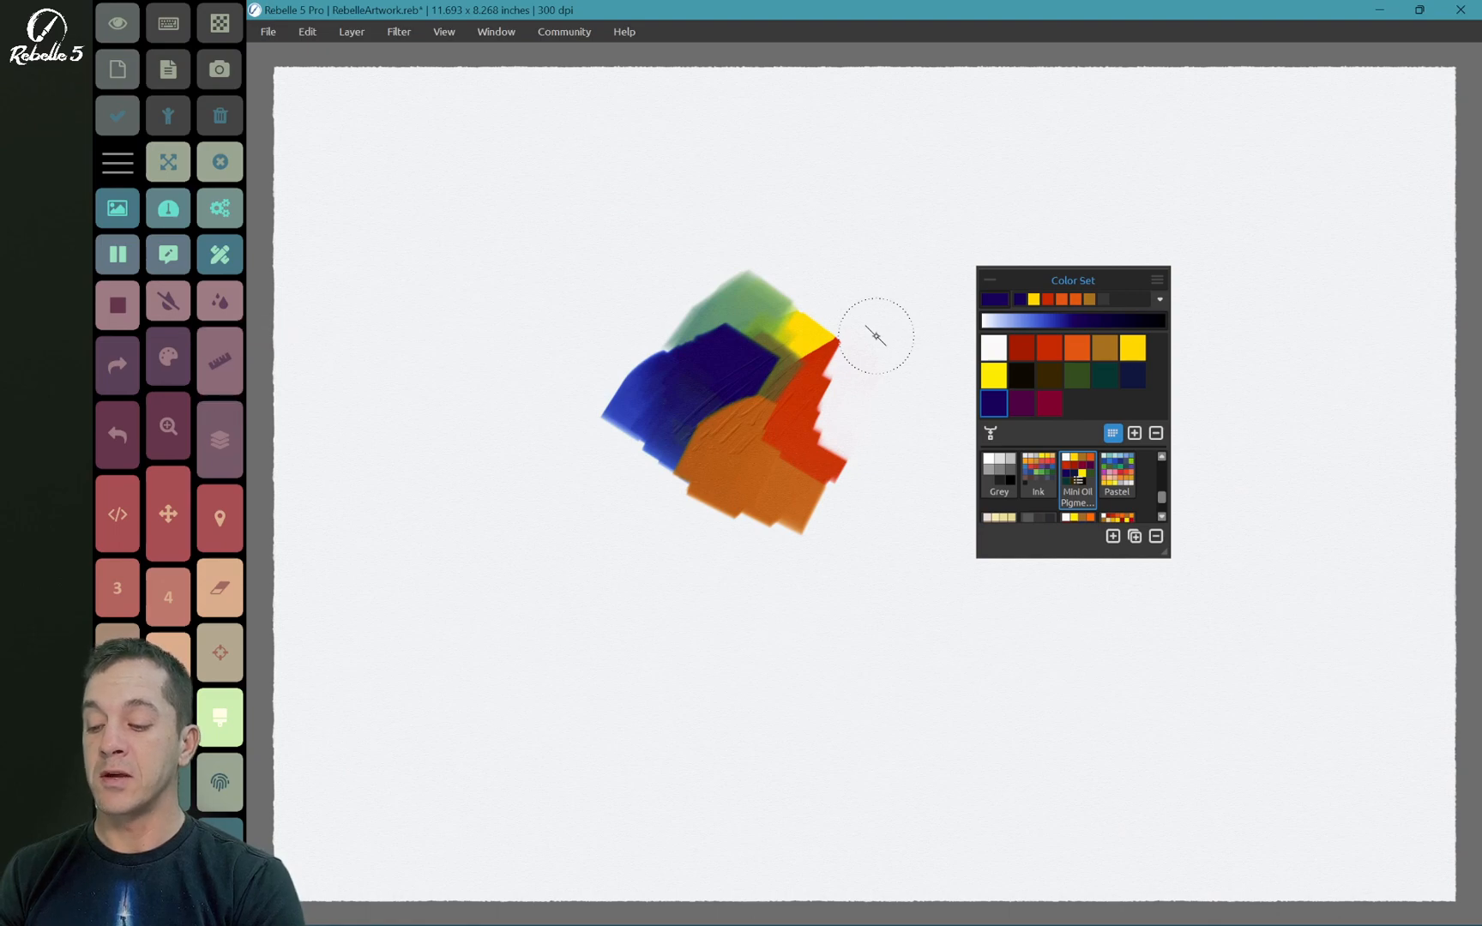
pyautogui.press('alt')
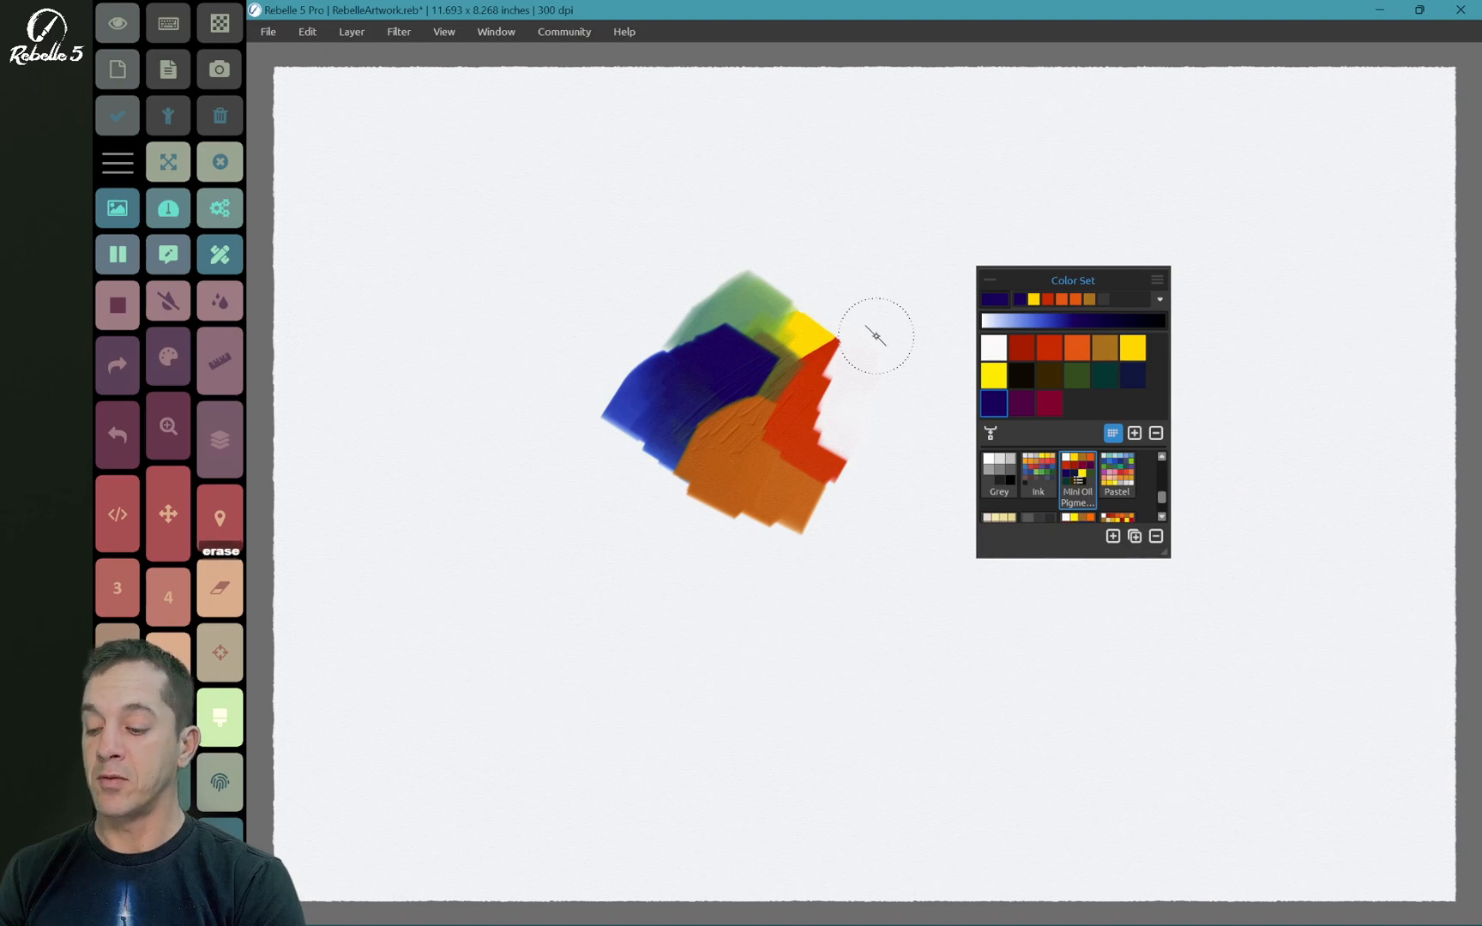
pyautogui.press('alt')
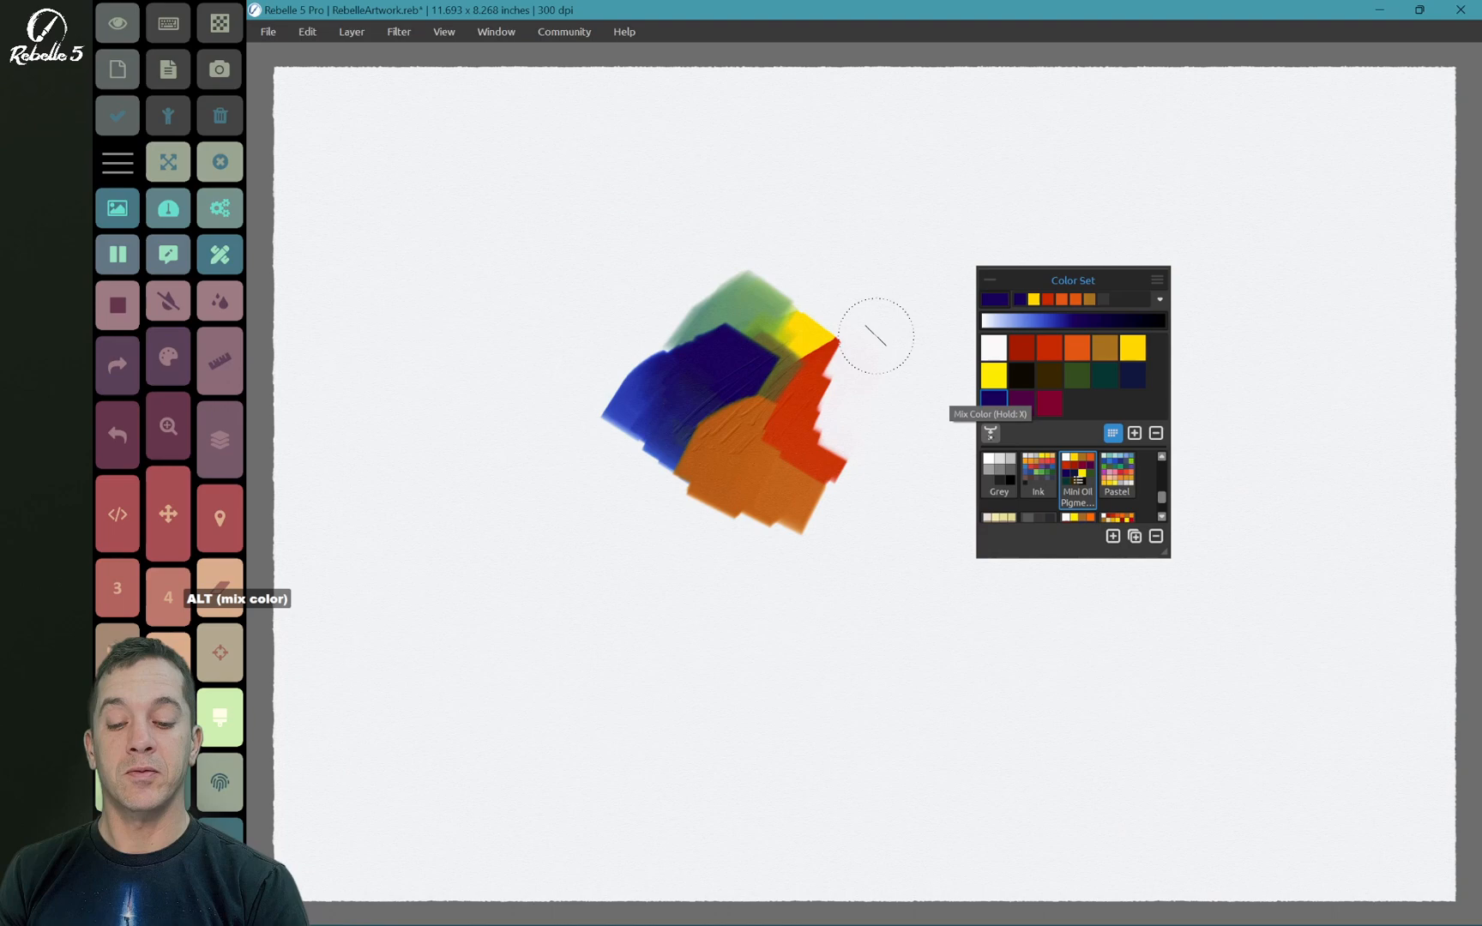
pyautogui.click(993, 402)
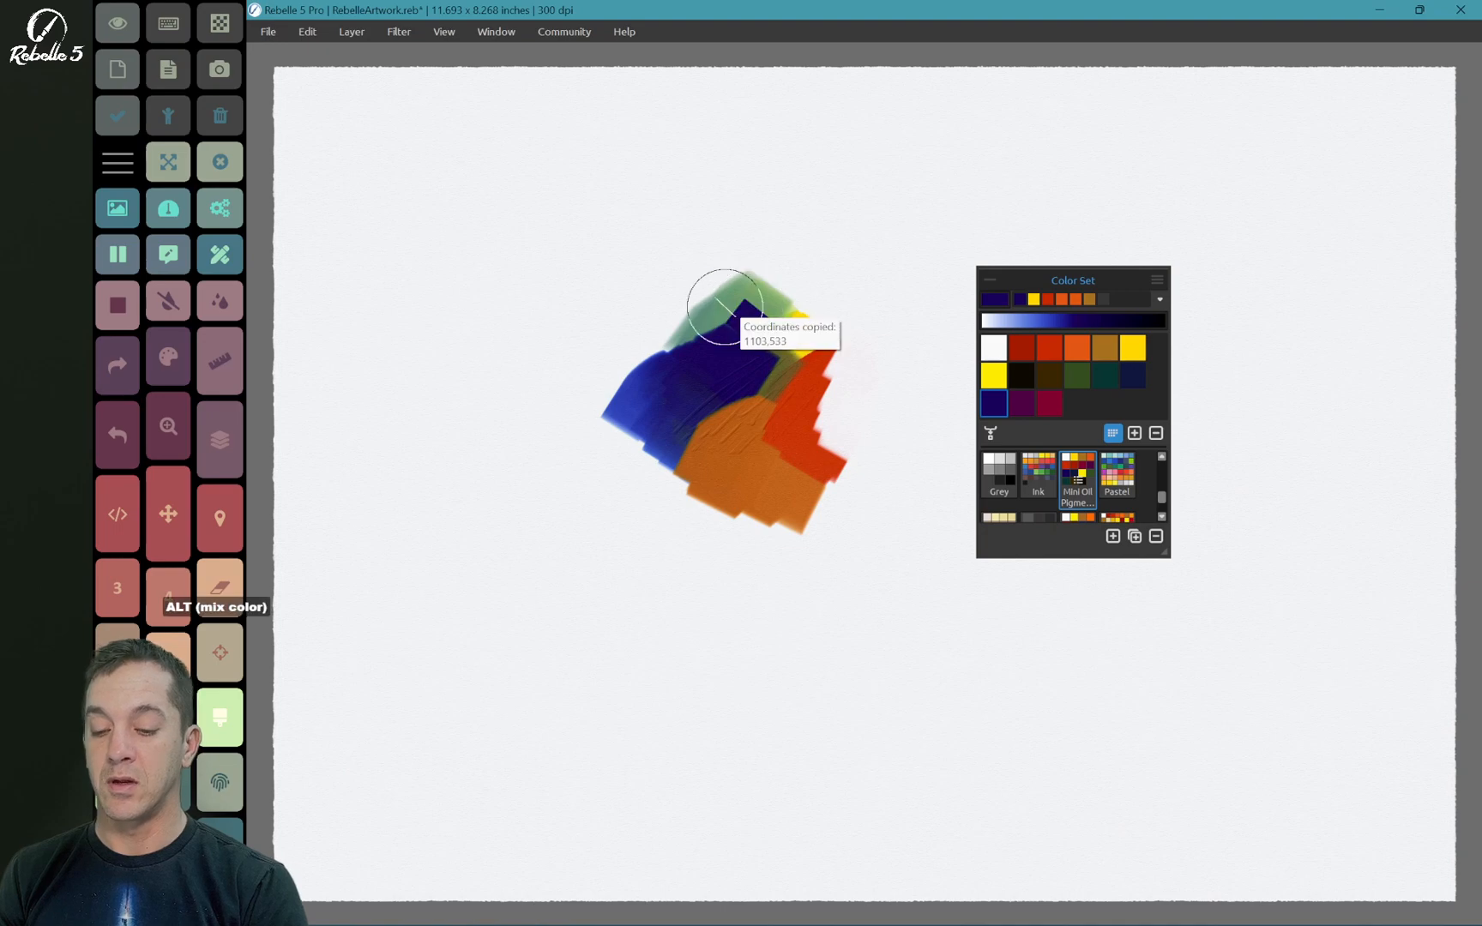
# Step: Paint a dark navy patch over the green area, then start editing the Artist Pad's layout
pyautogui.moveTo(756, 317); pyautogui.dragTo(725, 307)
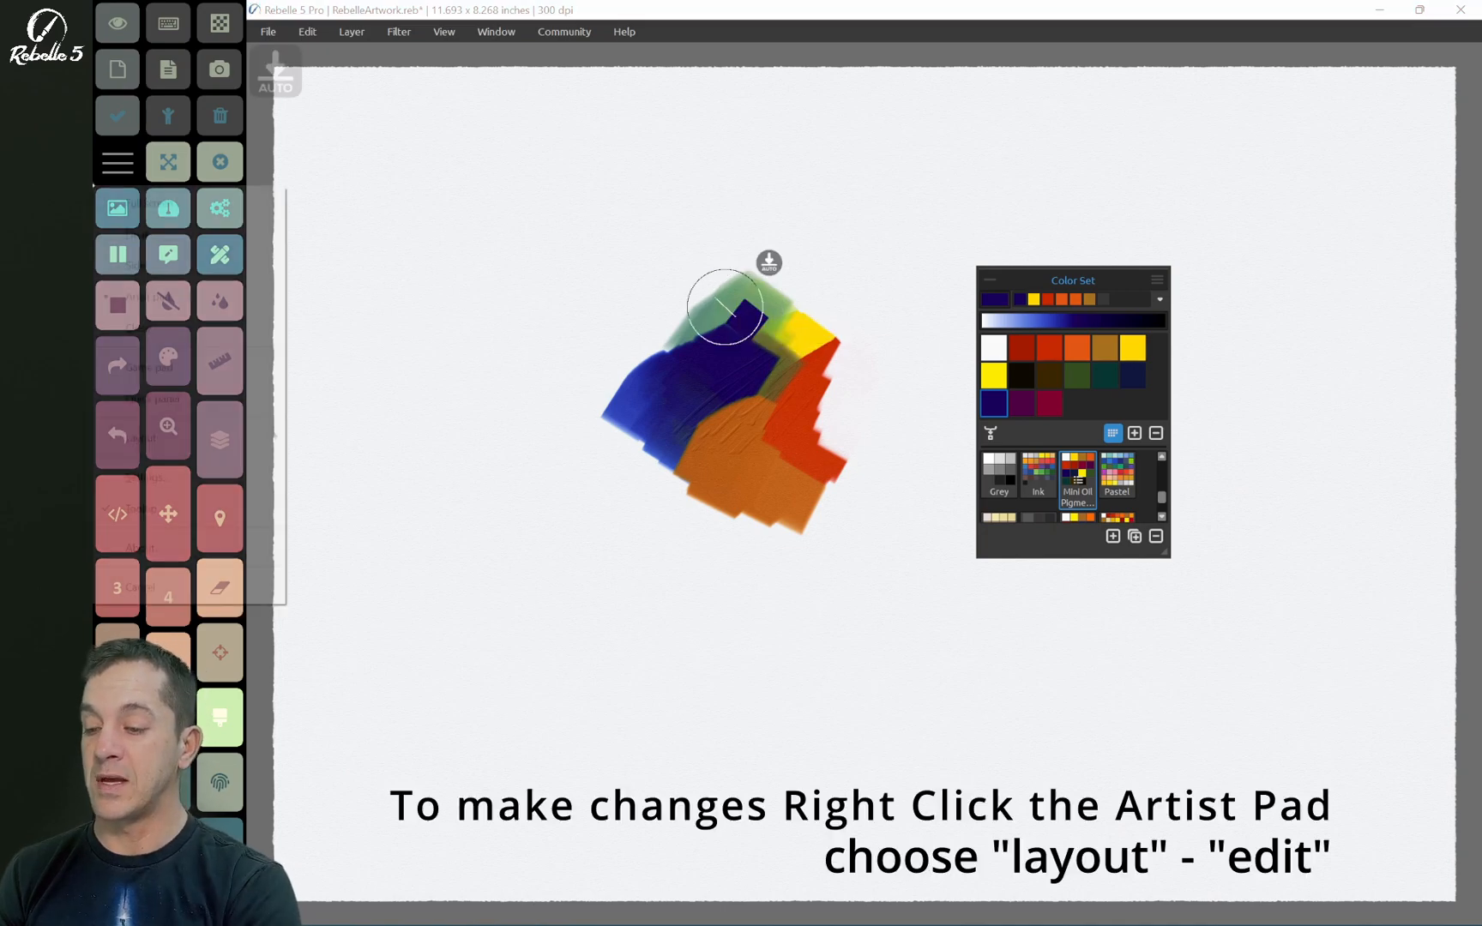
pyautogui.rightClick(117, 174)
pyautogui.moveTo(173, 438)
pyautogui.click(341, 438)
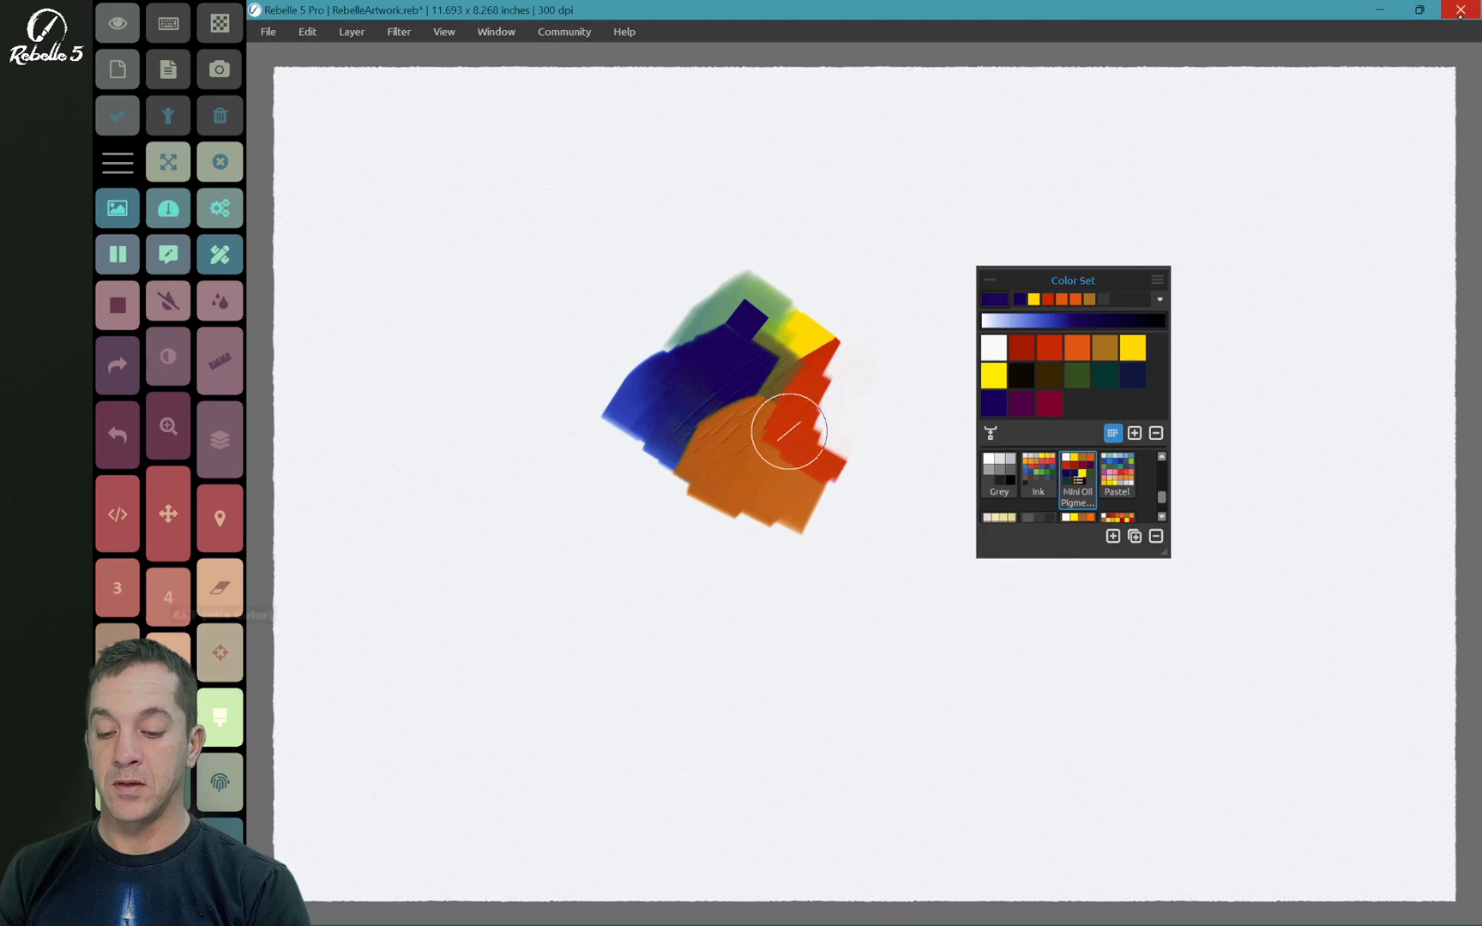
# Step: Sample brownish red, red and blue from the existing paint with Alt-picks
pyautogui.press('alt')
pyautogui.moveTo(778, 419); pyautogui.dragTo(789, 425)
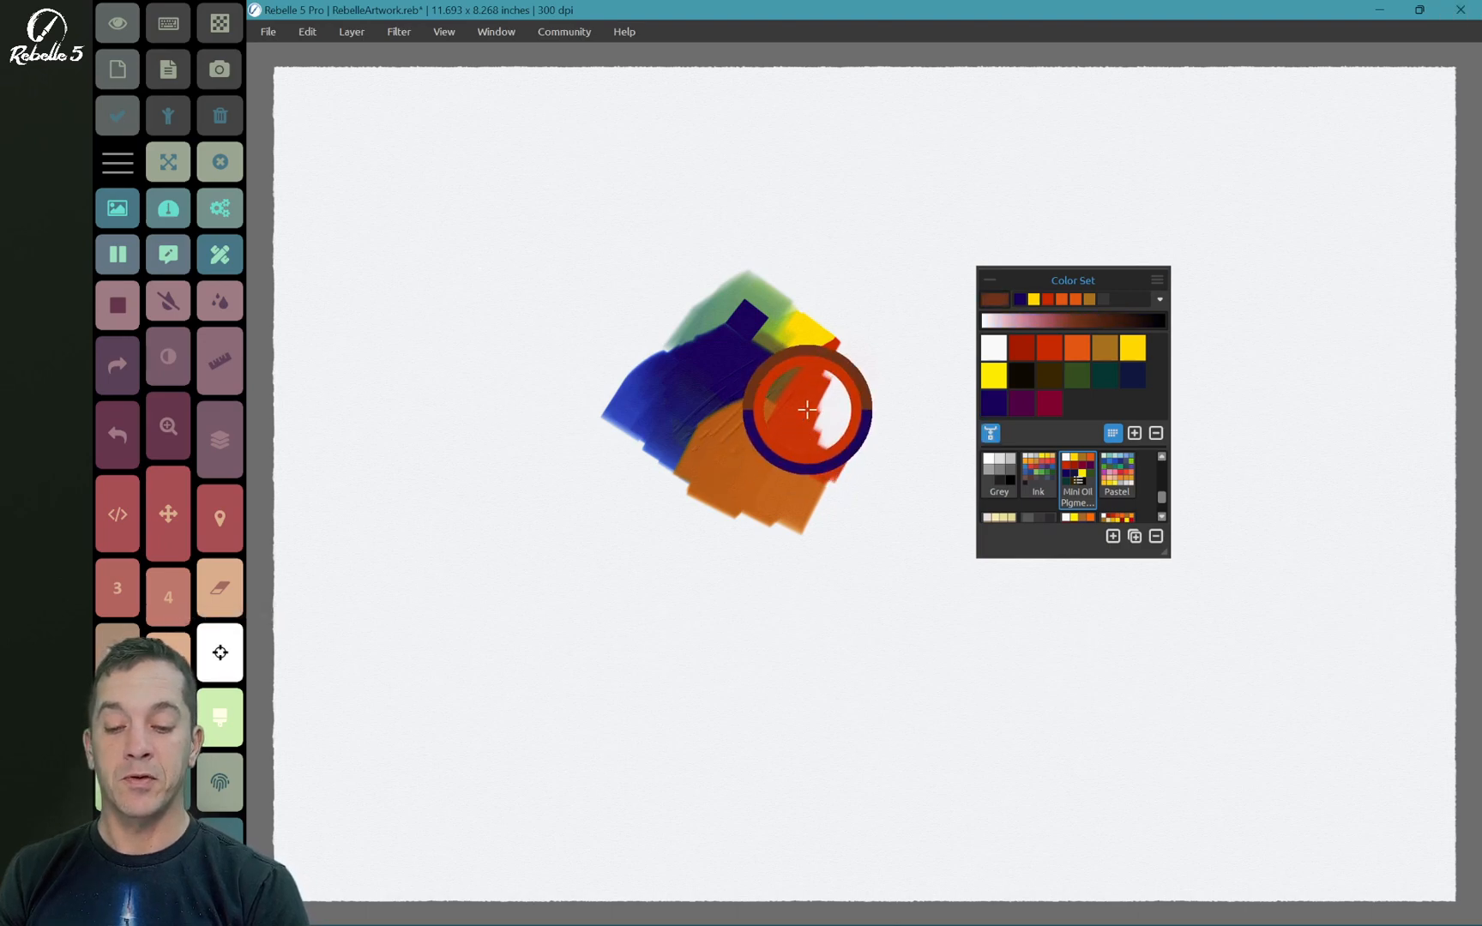
pyautogui.moveTo(789, 425); pyautogui.dragTo(802, 422)
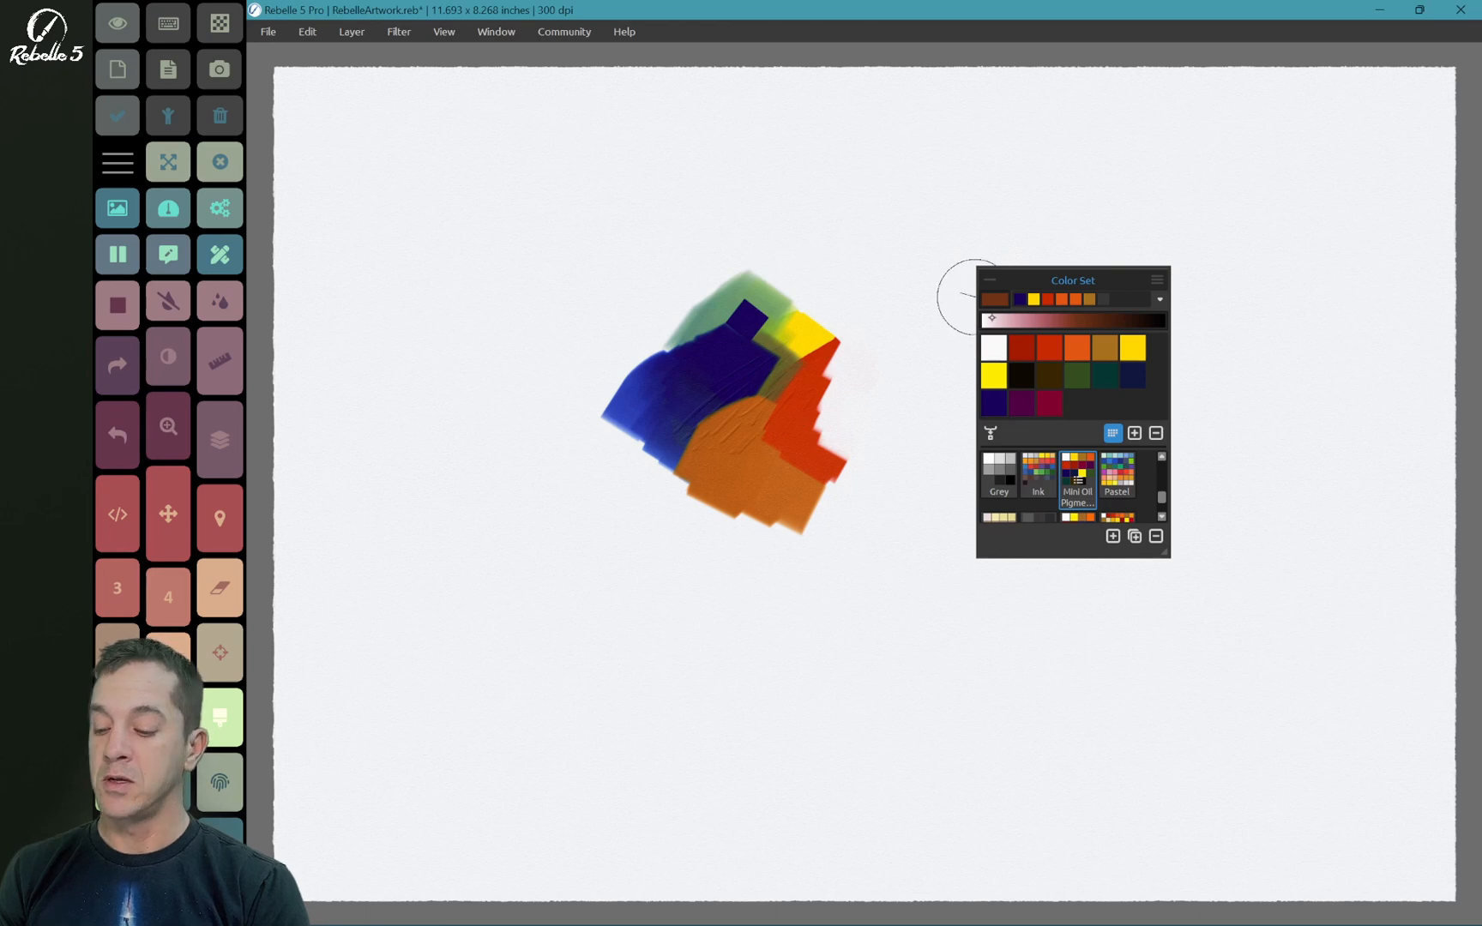
pyautogui.press('alt')
pyautogui.keyDown('alt'); pyautogui.click(794, 414); pyautogui.keyUp('alt')
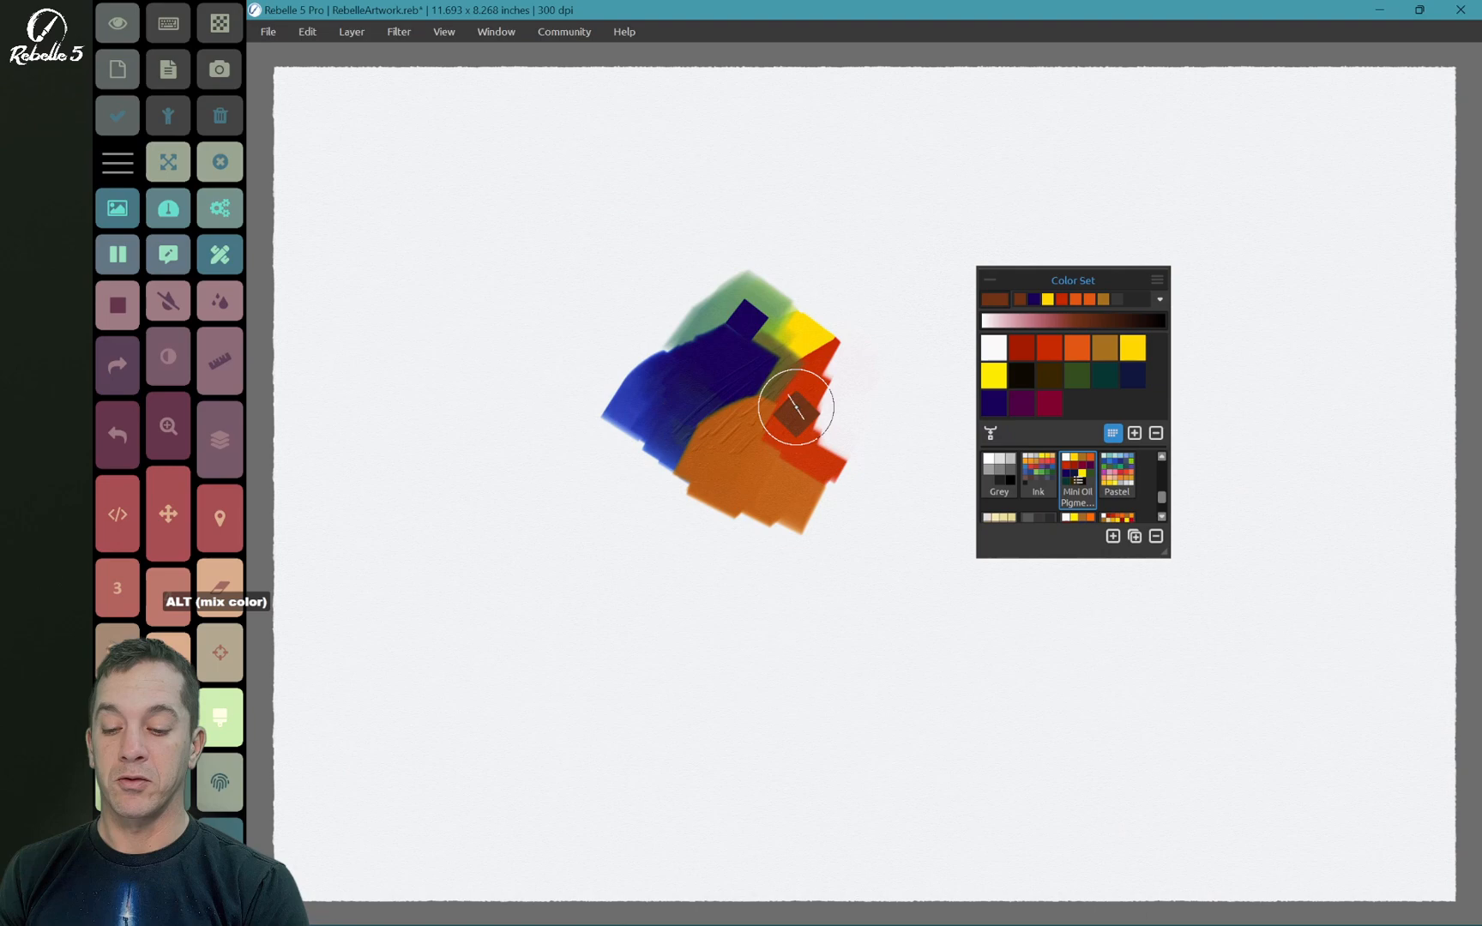
pyautogui.keyDown('alt'); pyautogui.click(803, 383); pyautogui.keyUp('alt')
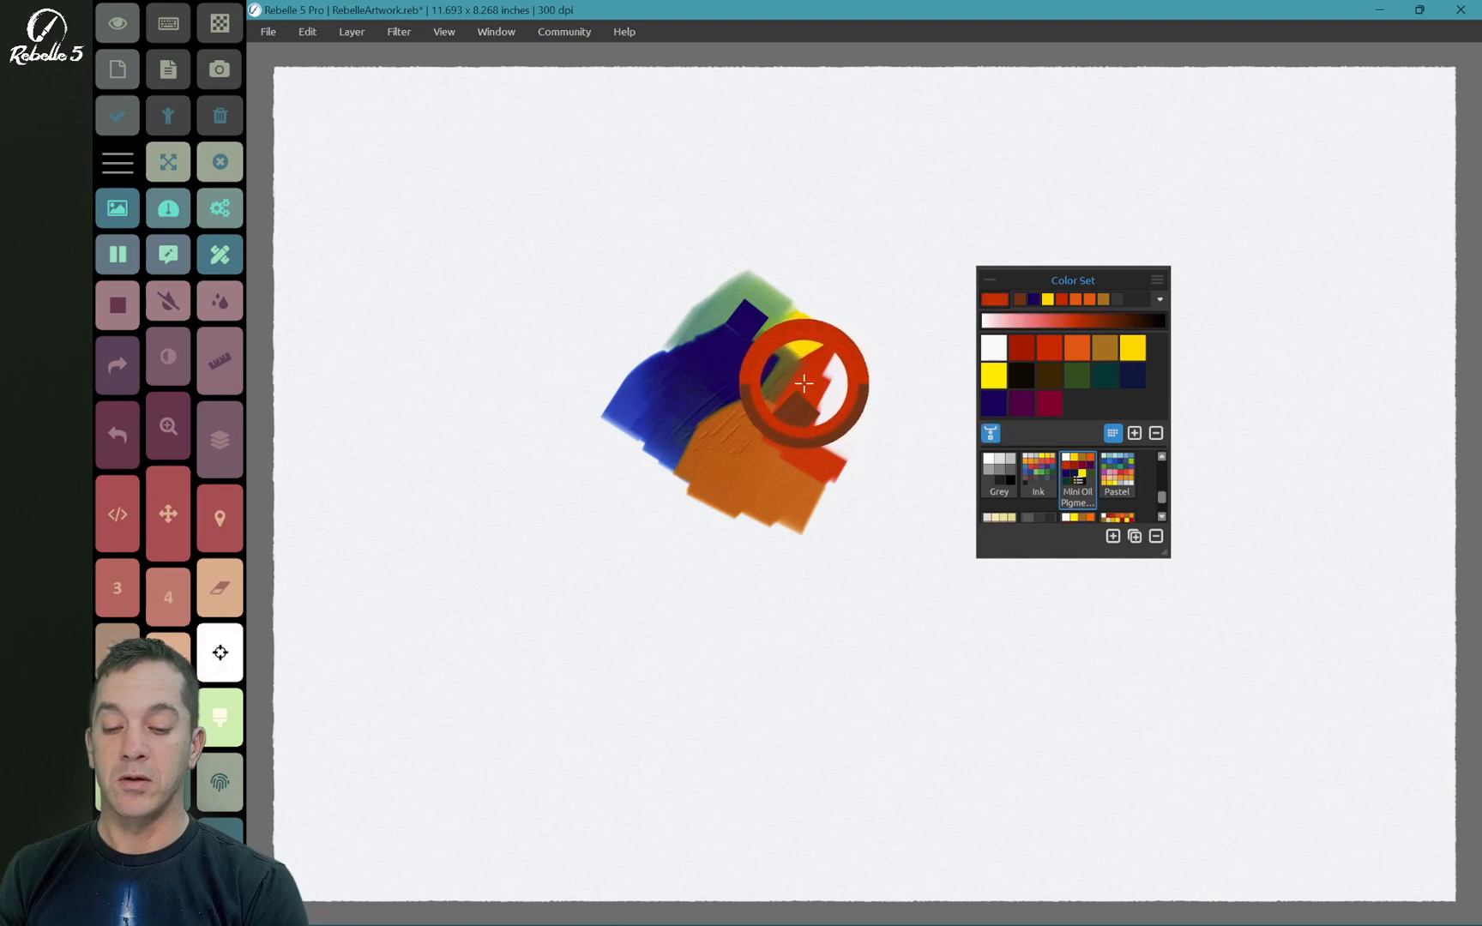
pyautogui.click(804, 383)
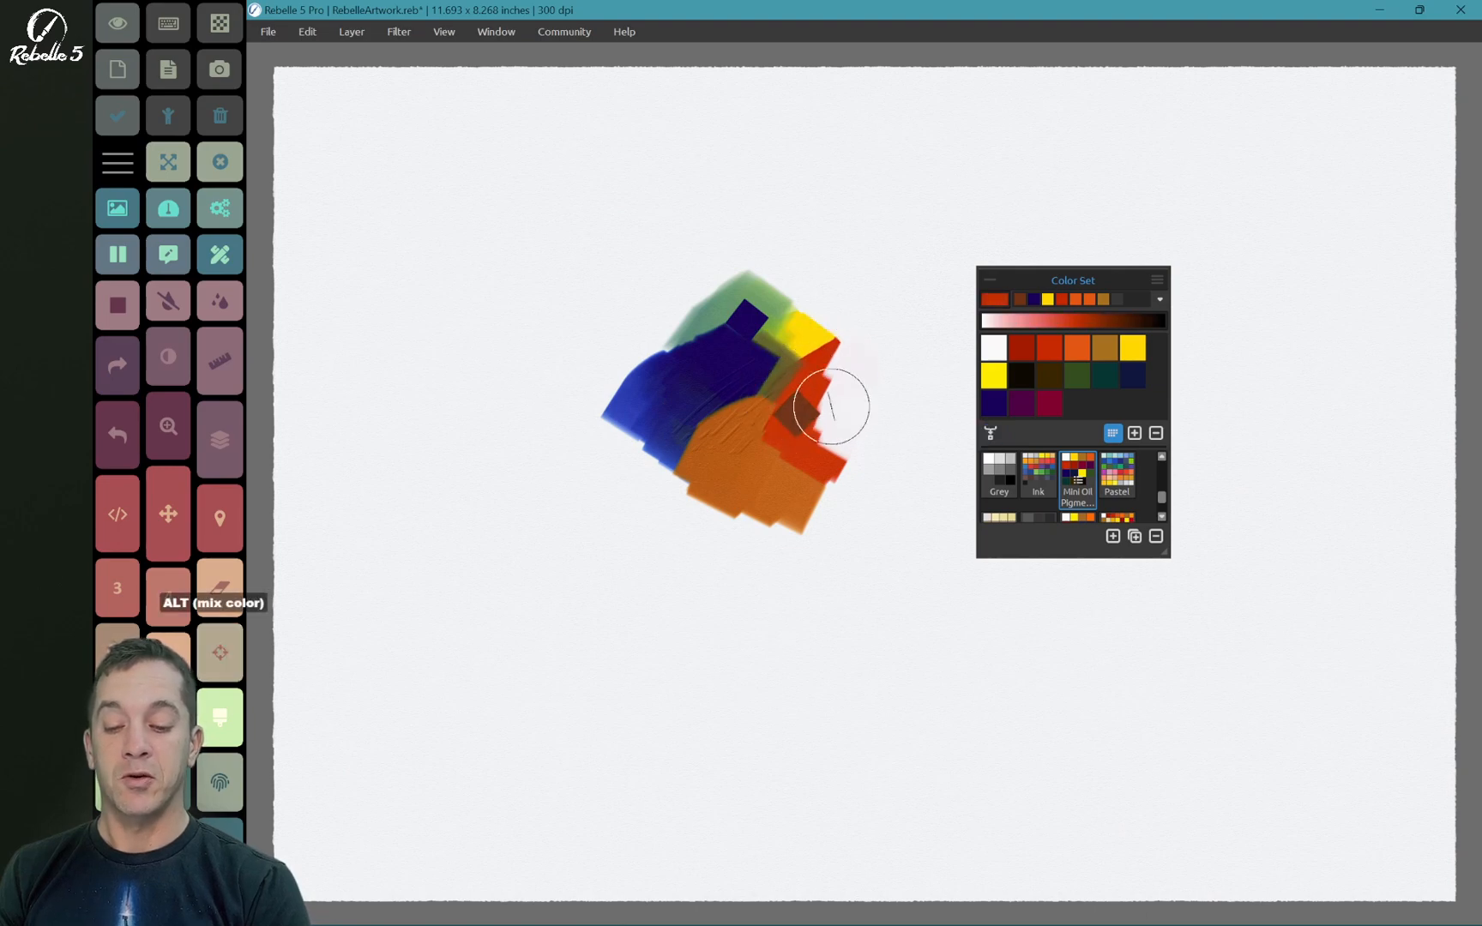
pyautogui.keyDown('alt'); pyautogui.click(637, 399); pyautogui.keyUp('alt')
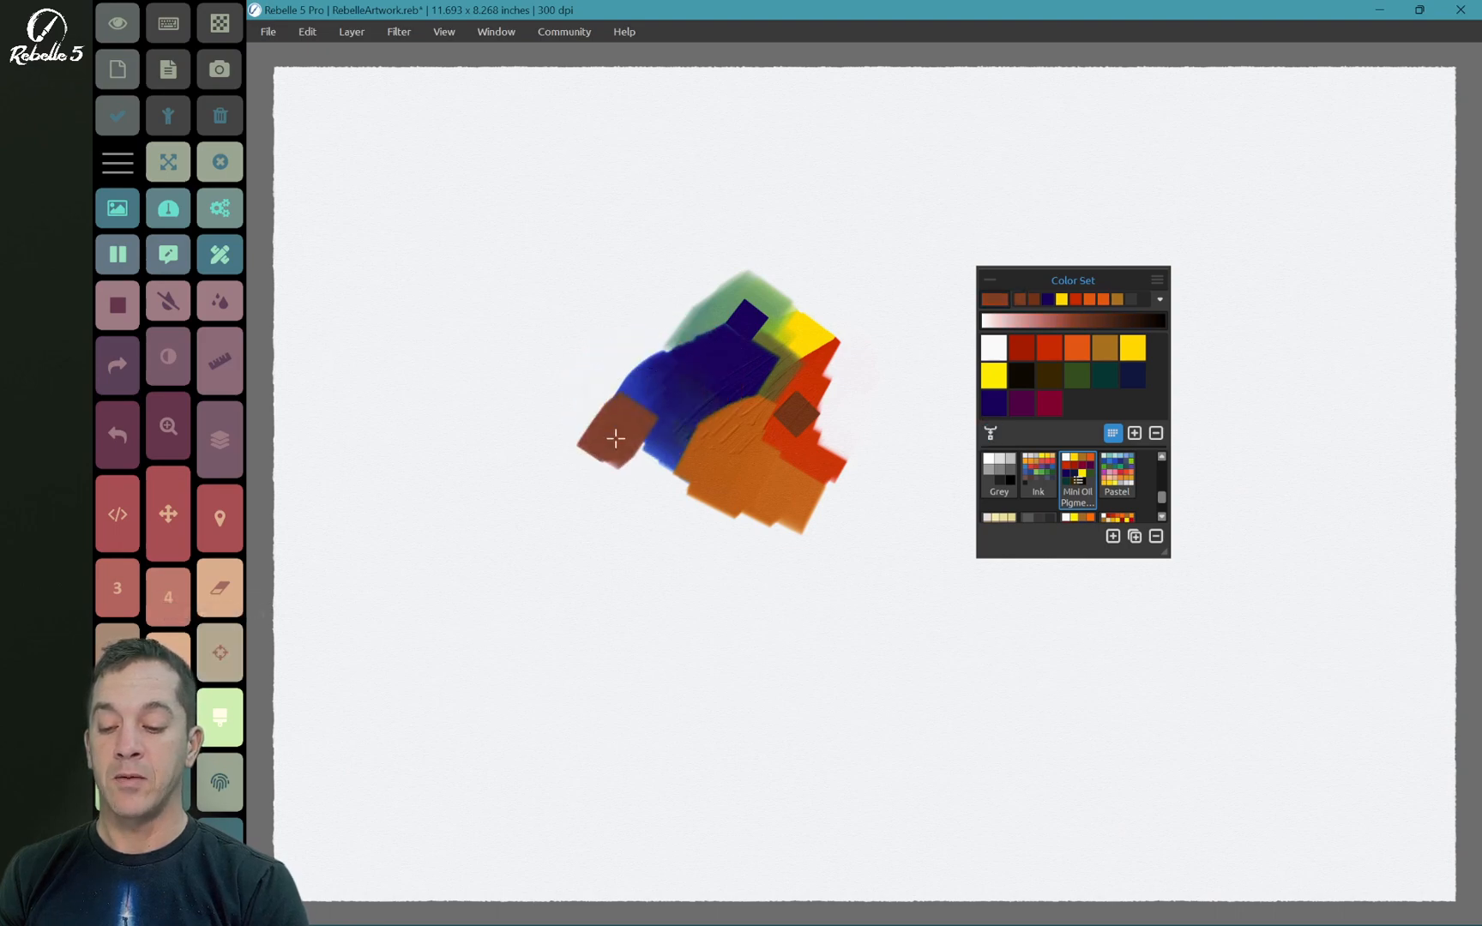
# Step: Paint a brown patch over the lower-left blue, then a dark purple patch extending downward
pyautogui.moveTo(645, 404)
pyautogui.mouseDown()
pyautogui.moveTo(644, 456)
pyautogui.moveTo(614, 497)
pyautogui.moveTo(661, 448)
pyautogui.mouseUp()
pyautogui.keyDown('alt'); pyautogui.click(645, 384); pyautogui.keyUp('alt')
pyautogui.keyDown('alt'); pyautogui.click(646, 374); pyautogui.keyUp('alt')
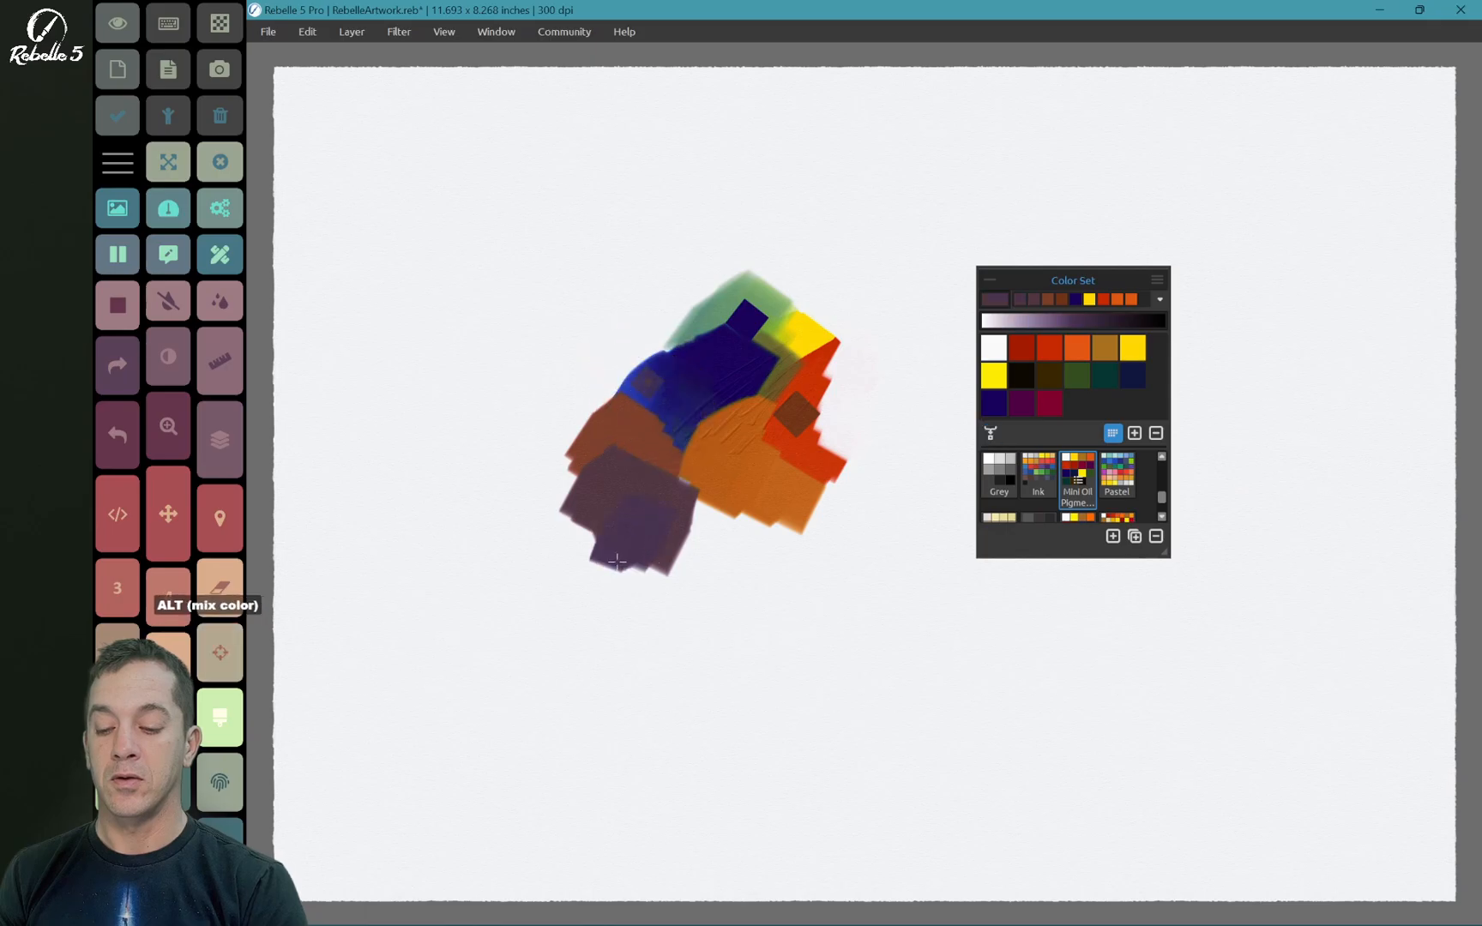
pyautogui.moveTo(625, 544)
pyautogui.mouseDown()
pyautogui.moveTo(679, 540)
pyautogui.moveTo(728, 589)
pyautogui.mouseUp()
pyautogui.keyDown('alt'); pyautogui.click(635, 391); pyautogui.keyUp('alt')
# Step: Paint a blue band below the purple, widen it right, and finish with a purple patch at its end
pyautogui.keyDown('alt'); pyautogui.click(732, 586); pyautogui.keyUp('alt')
pyautogui.keyDown('alt'); pyautogui.click(630, 381); pyautogui.keyUp('alt')
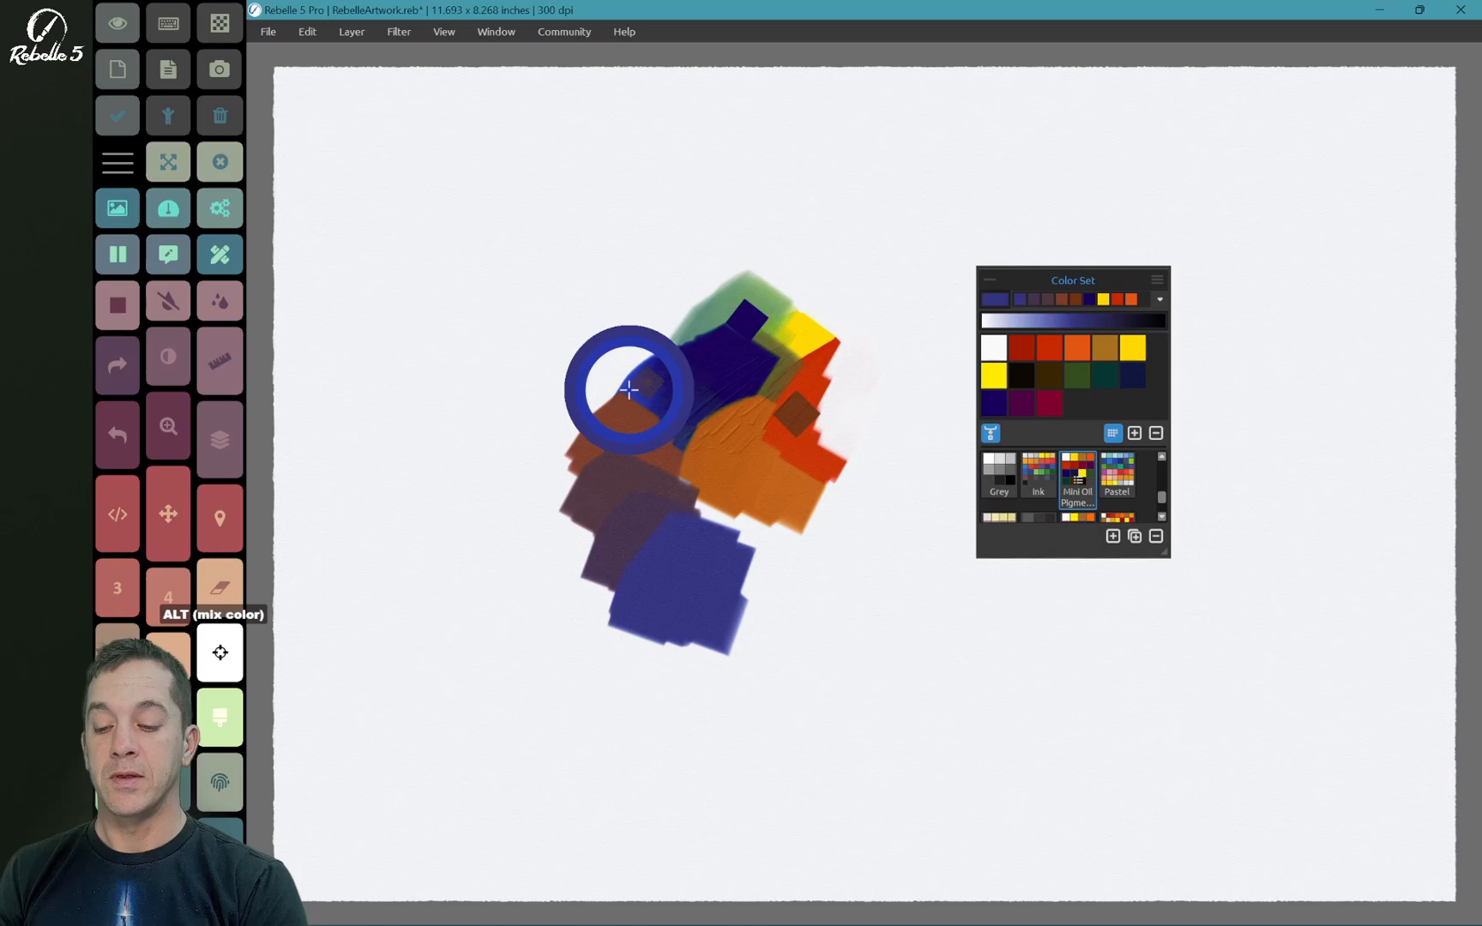
pyautogui.moveTo(722, 562); pyautogui.dragTo(764, 605)
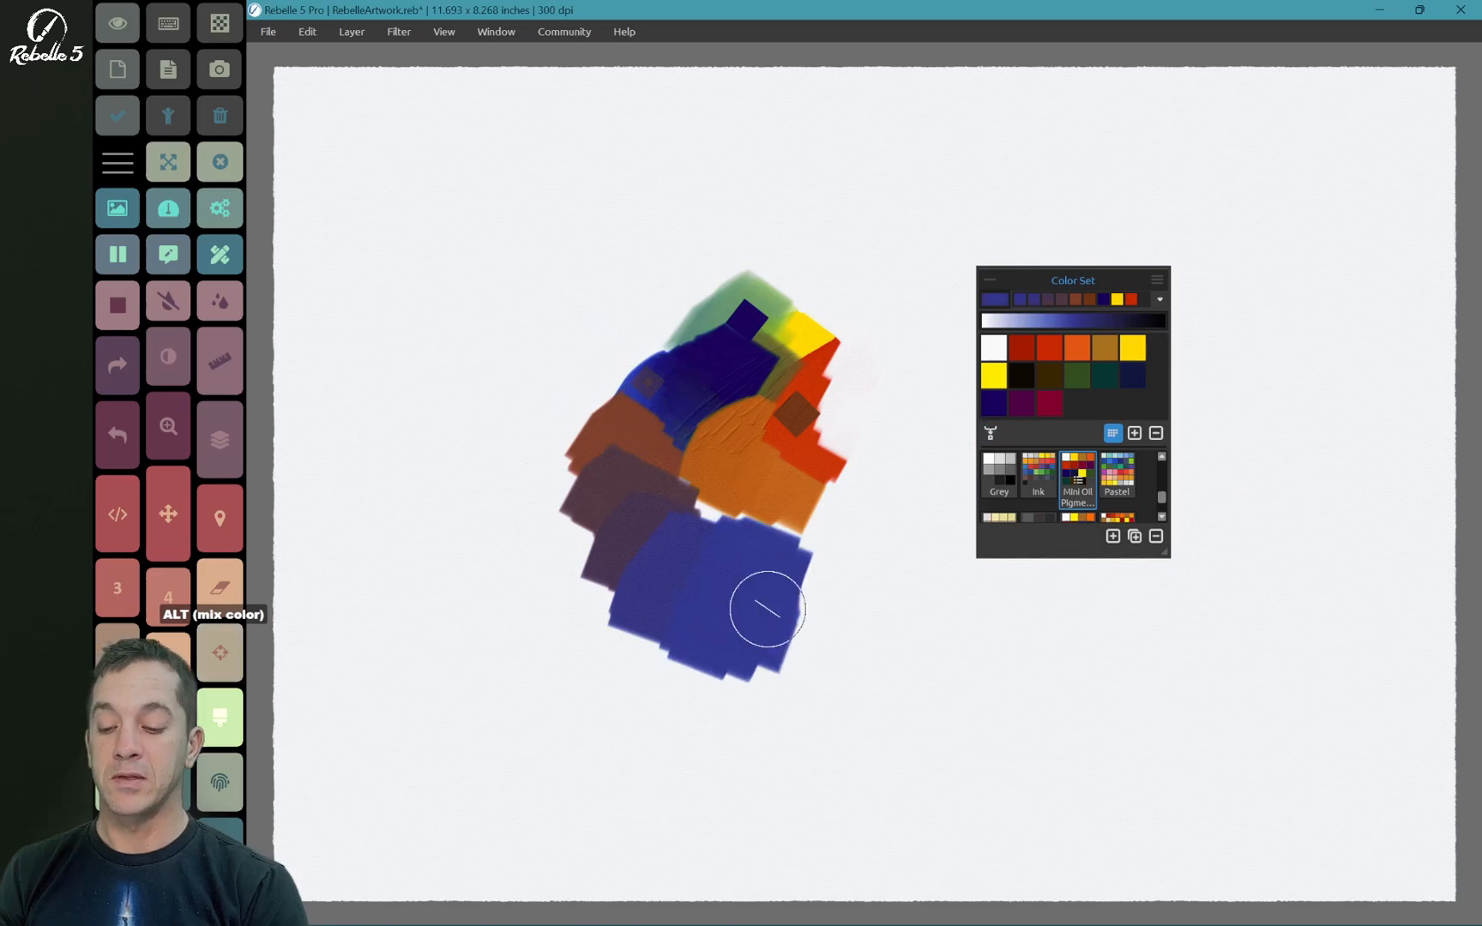
pyautogui.keyDown('alt'); pyautogui.click(629, 391); pyautogui.keyUp('alt')
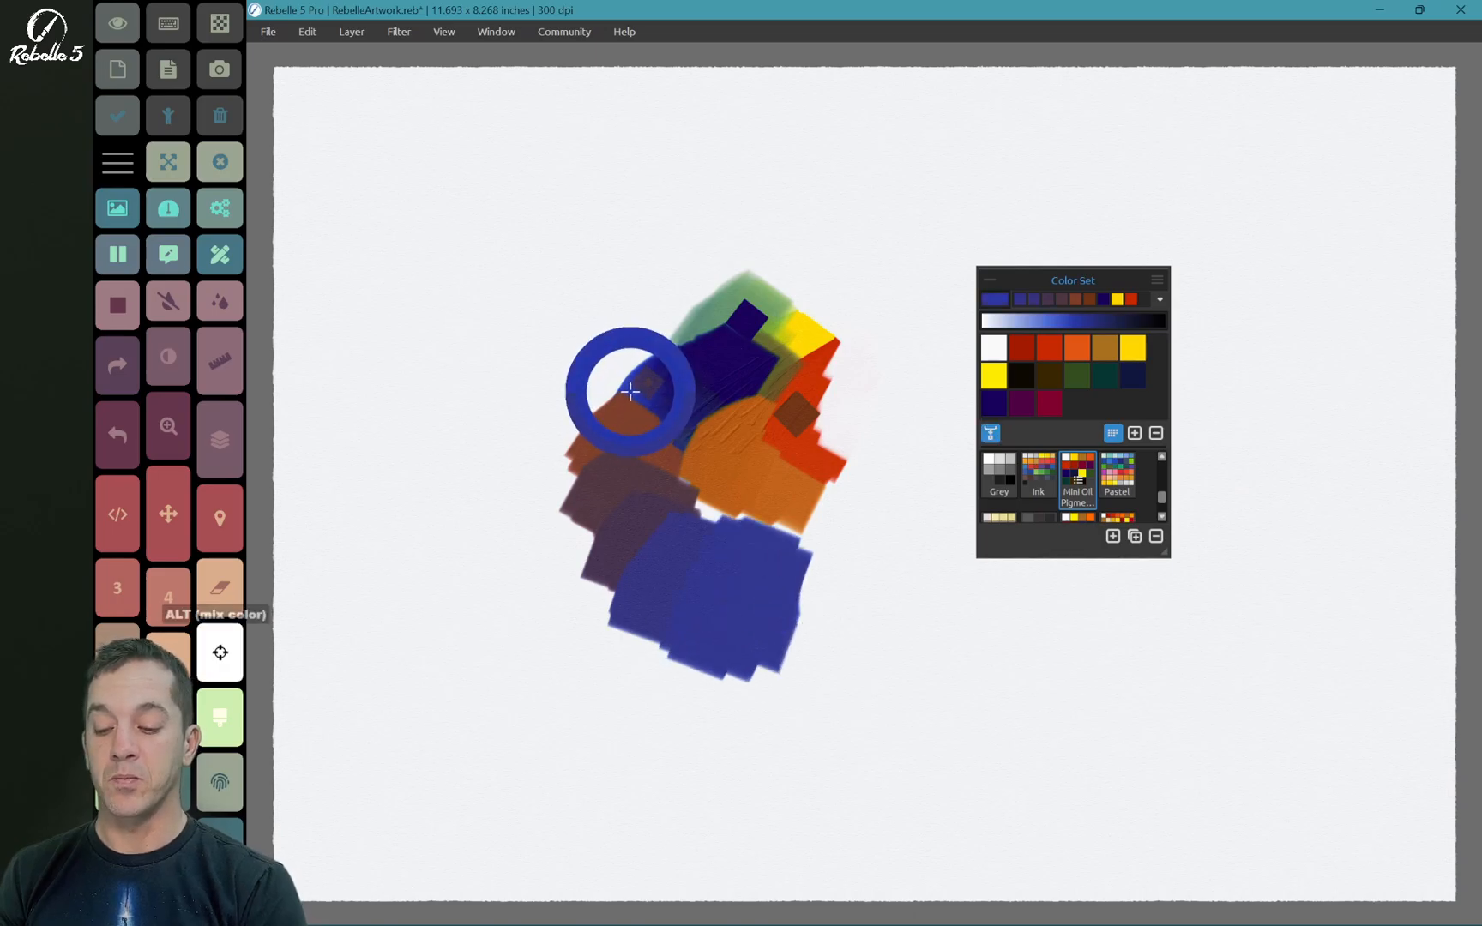
pyautogui.moveTo(771, 618); pyautogui.dragTo(801, 623)
pyautogui.keyDown('alt'); pyautogui.click(811, 464); pyautogui.keyUp('alt')
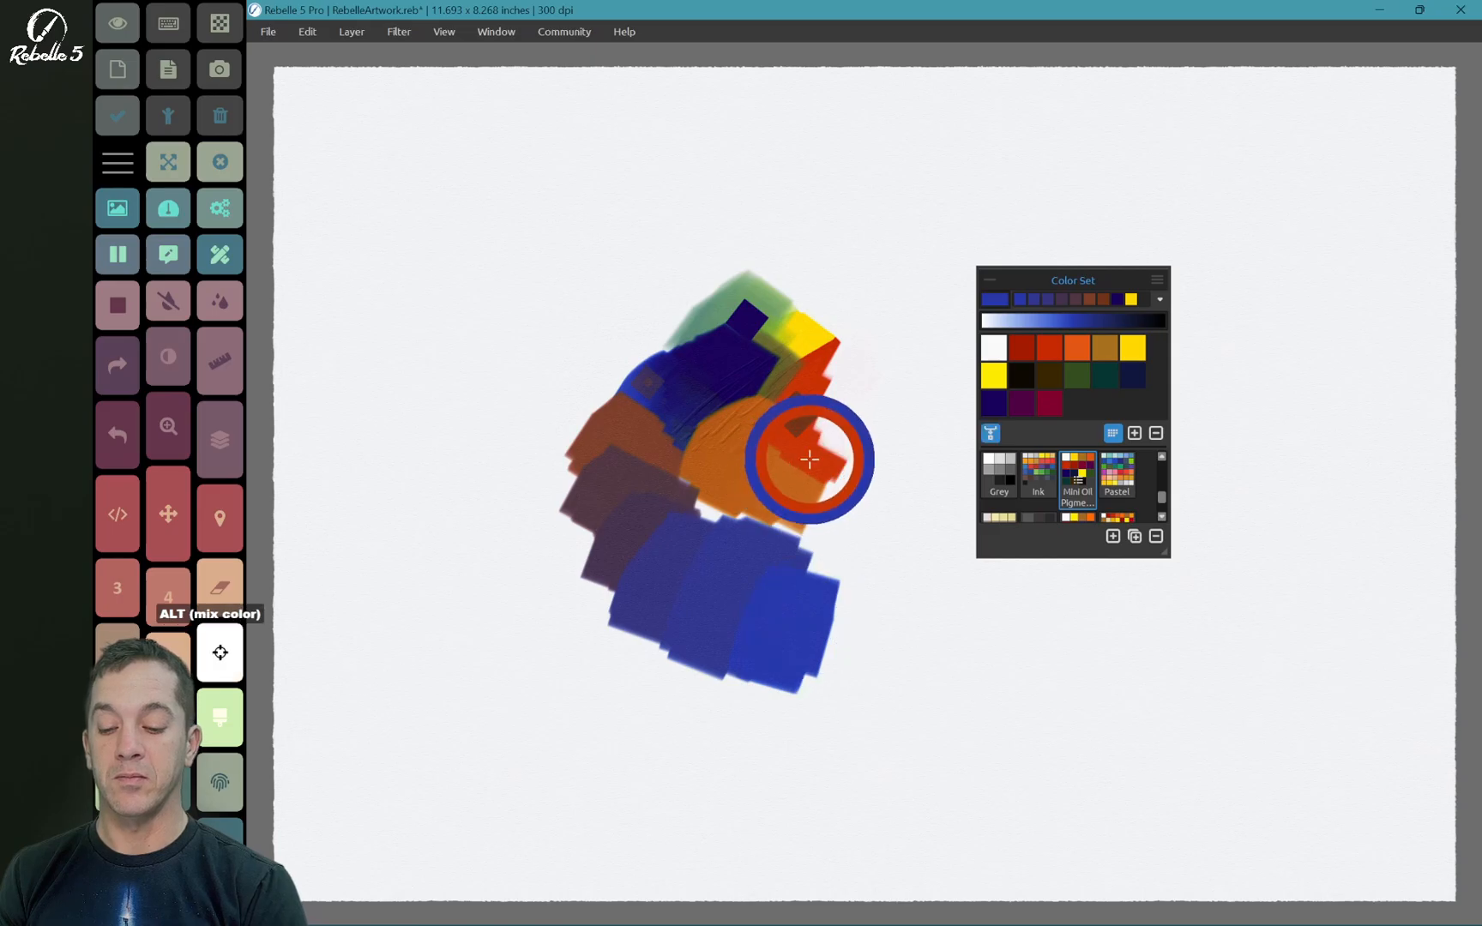
pyautogui.moveTo(825, 568)
pyautogui.mouseDown()
pyautogui.moveTo(808, 656)
pyautogui.moveTo(875, 643)
pyautogui.mouseUp()
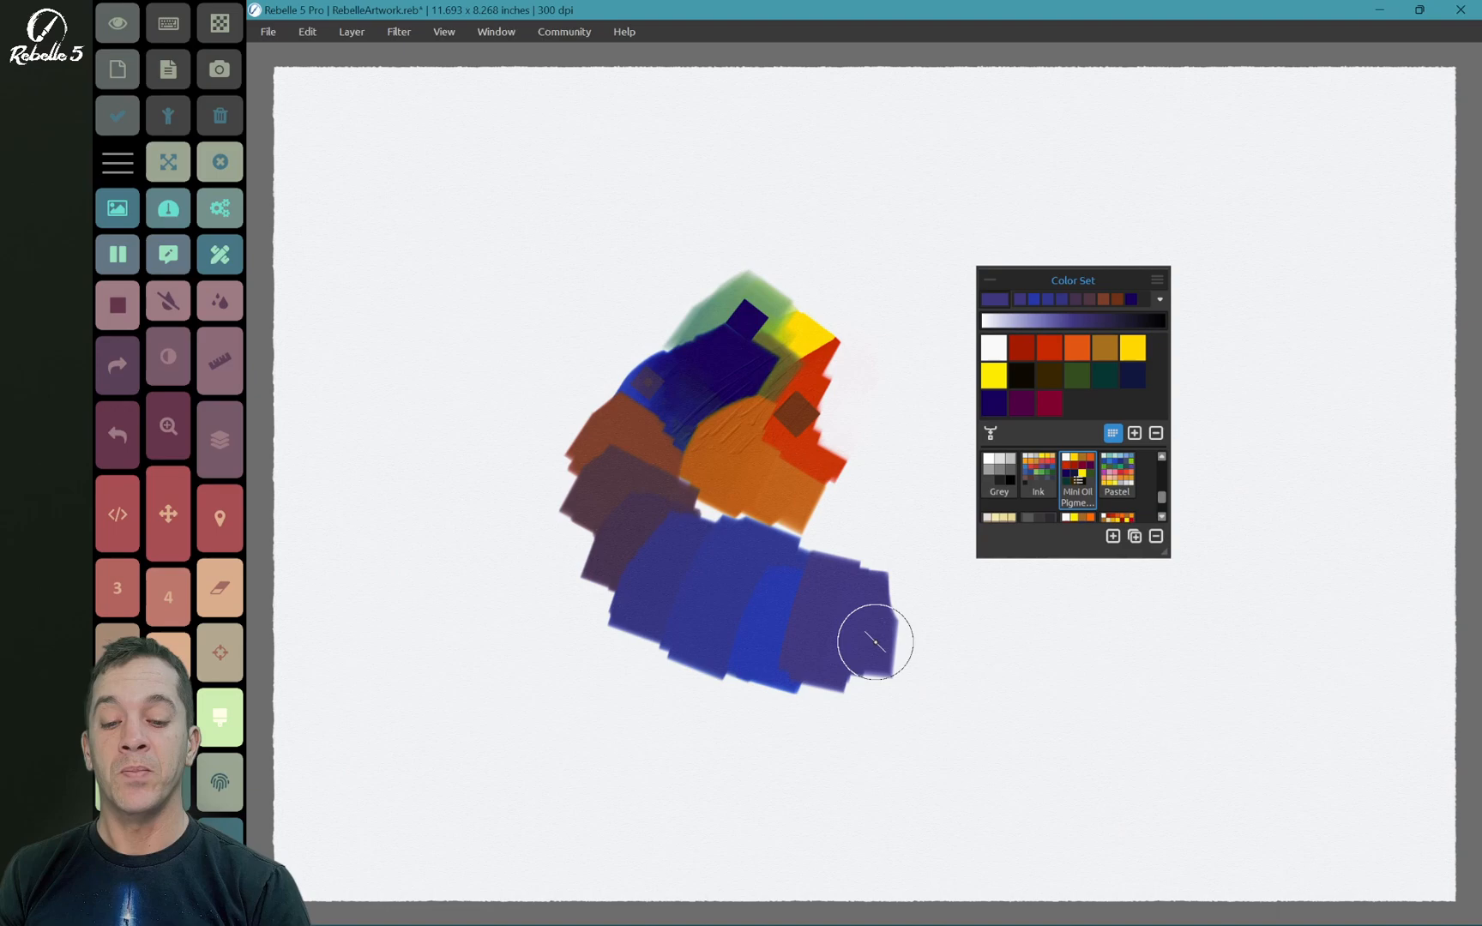
# Step: Hide the floating Color Set panel with the F5 shortcut
pyautogui.press('F5')
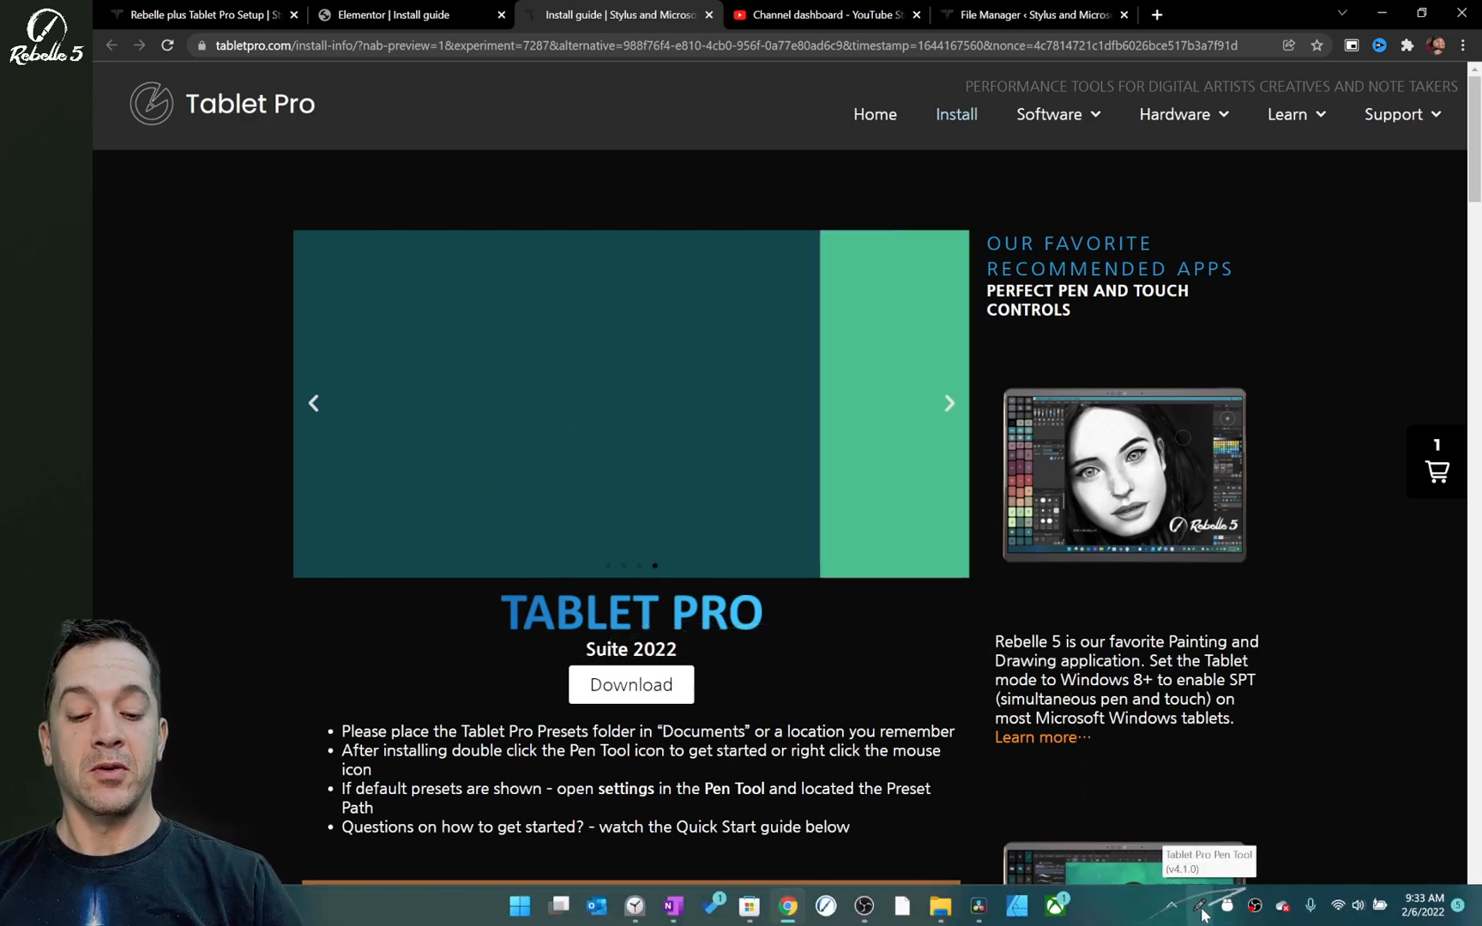
# Step: Show the Rebelle*.exe preset in the Tablet Pro Pen Tool configuration from the tray icon
pyautogui.doubleClick(1202, 914)
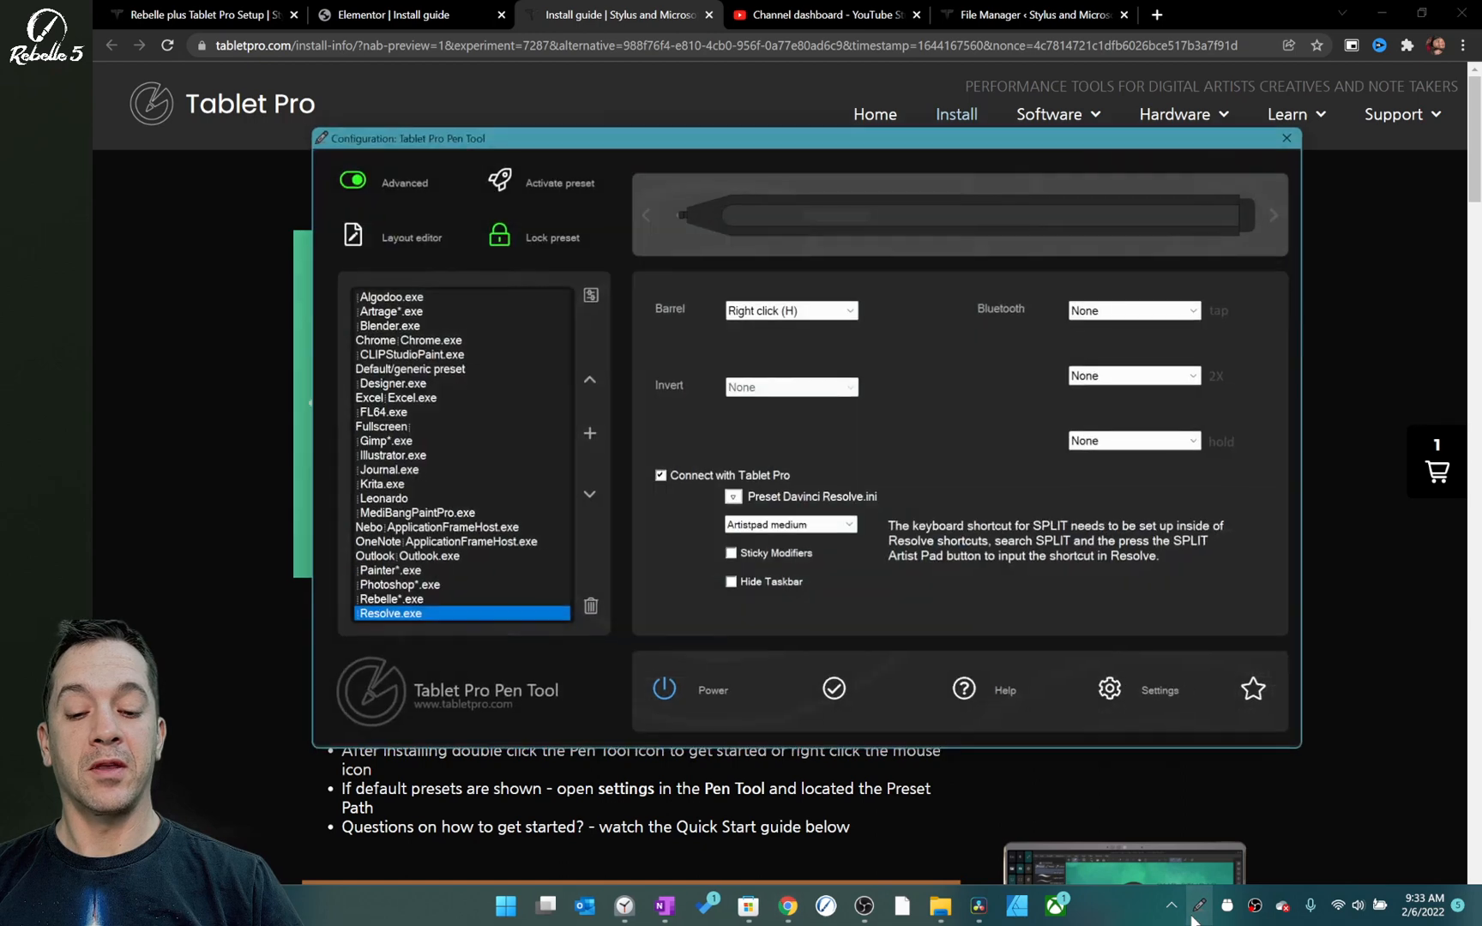
pyautogui.click(406, 601)
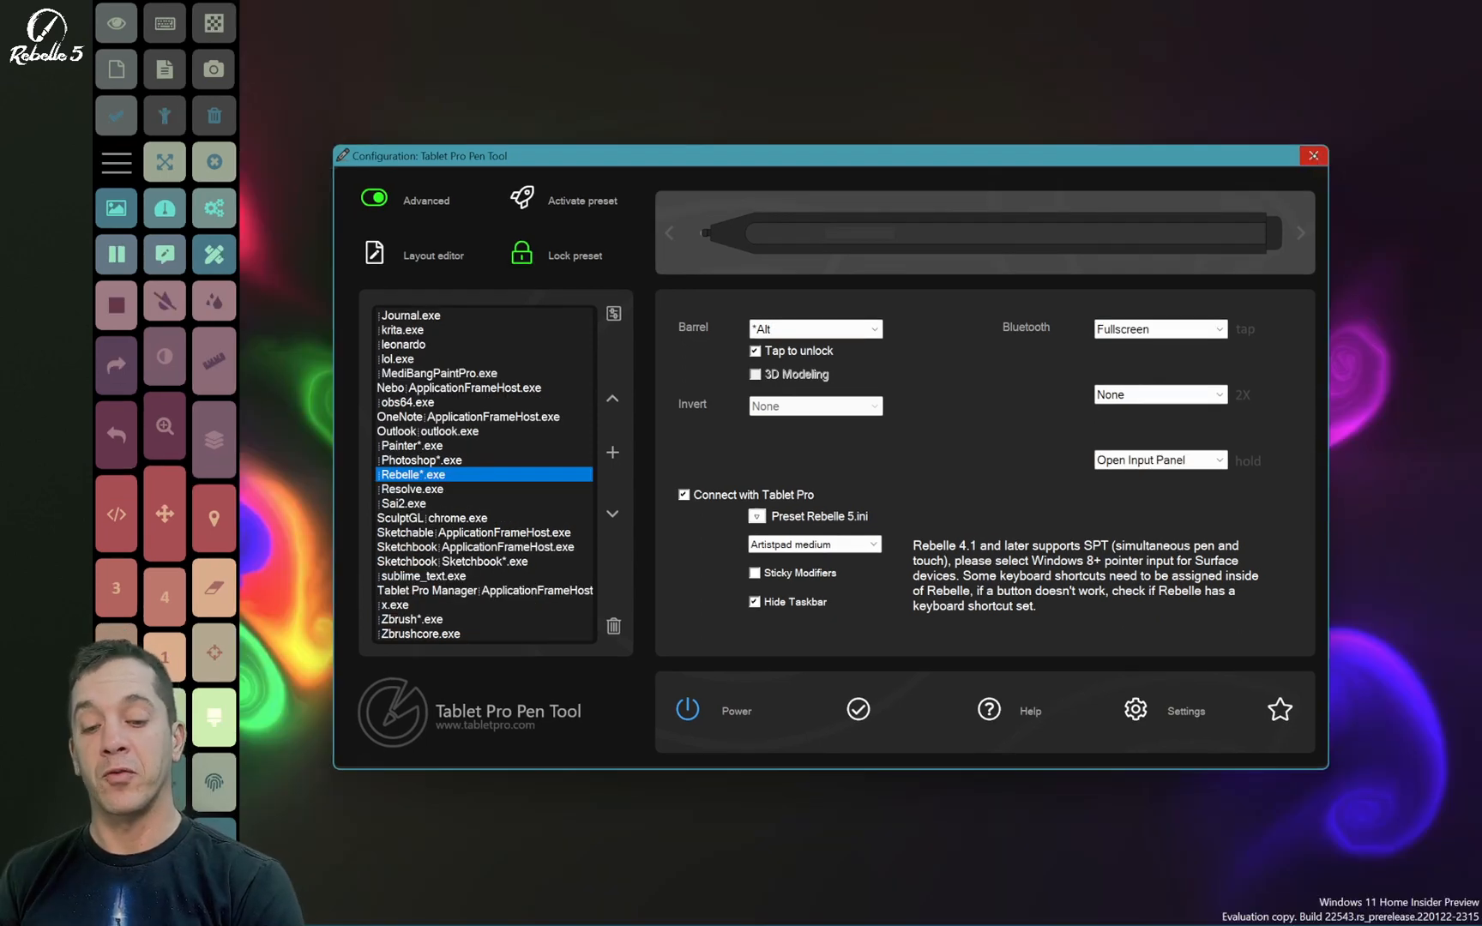
# Step: Keep *Alt as the pen barrel action, then save and close the configuration
pyautogui.click(815, 328)
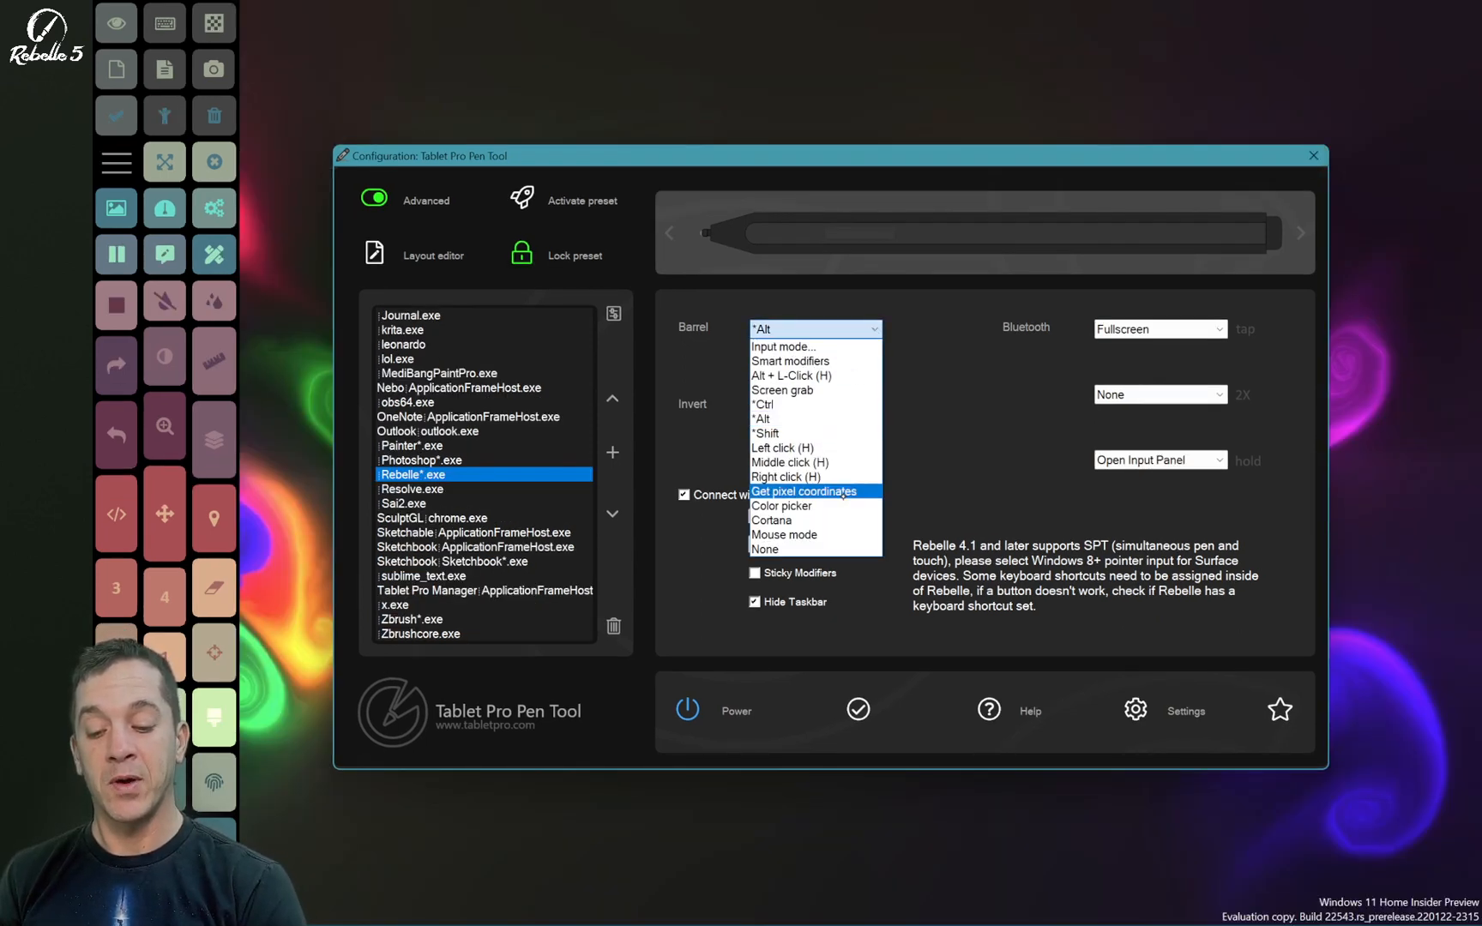
pyautogui.click(784, 328)
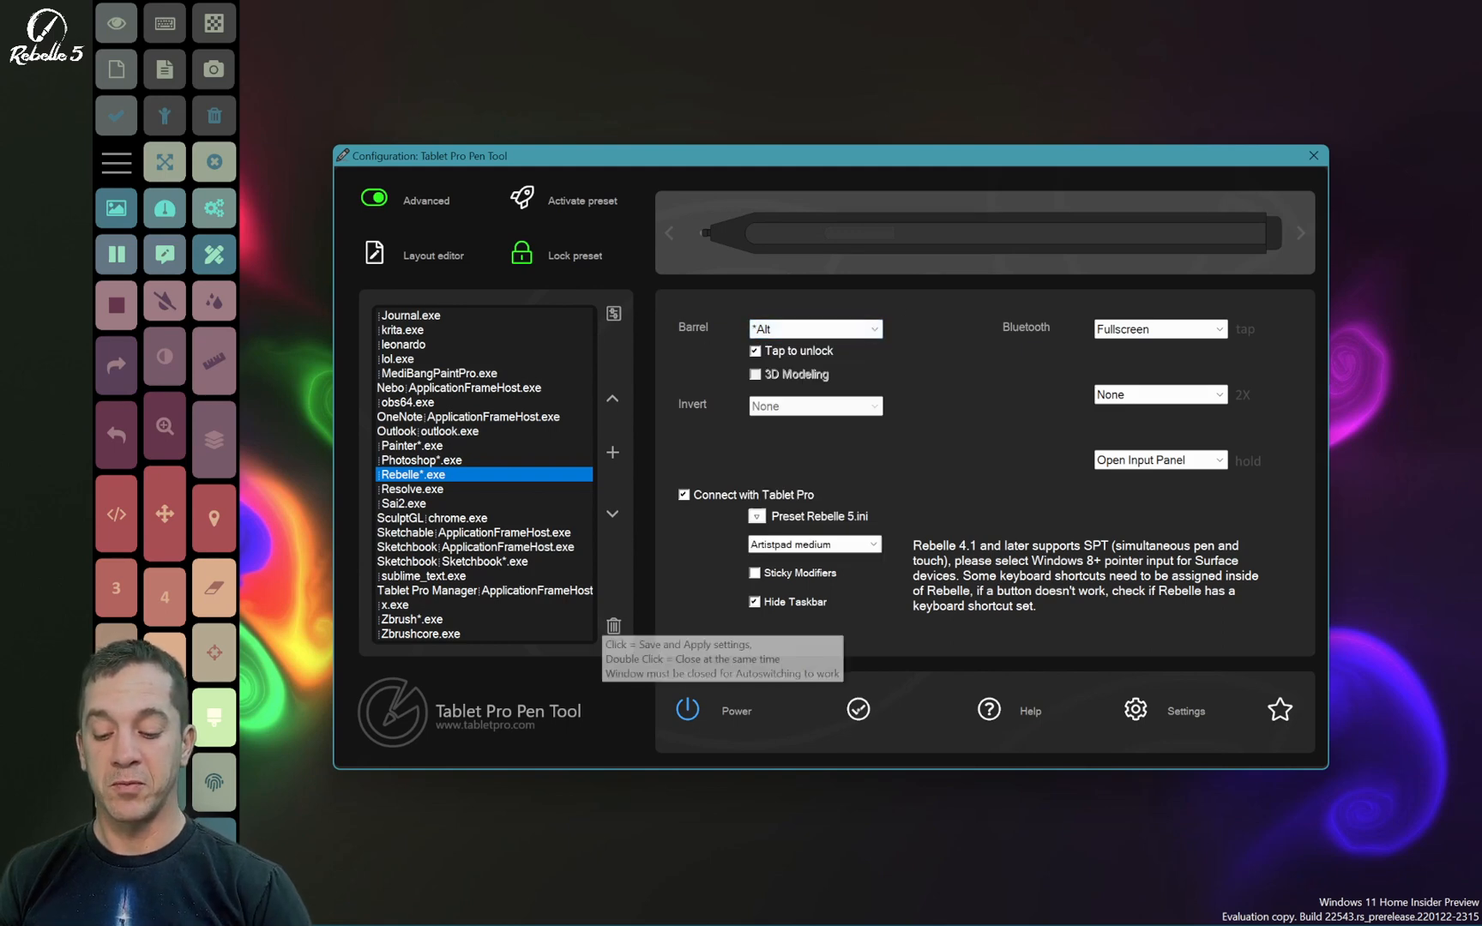
pyautogui.click(857, 709)
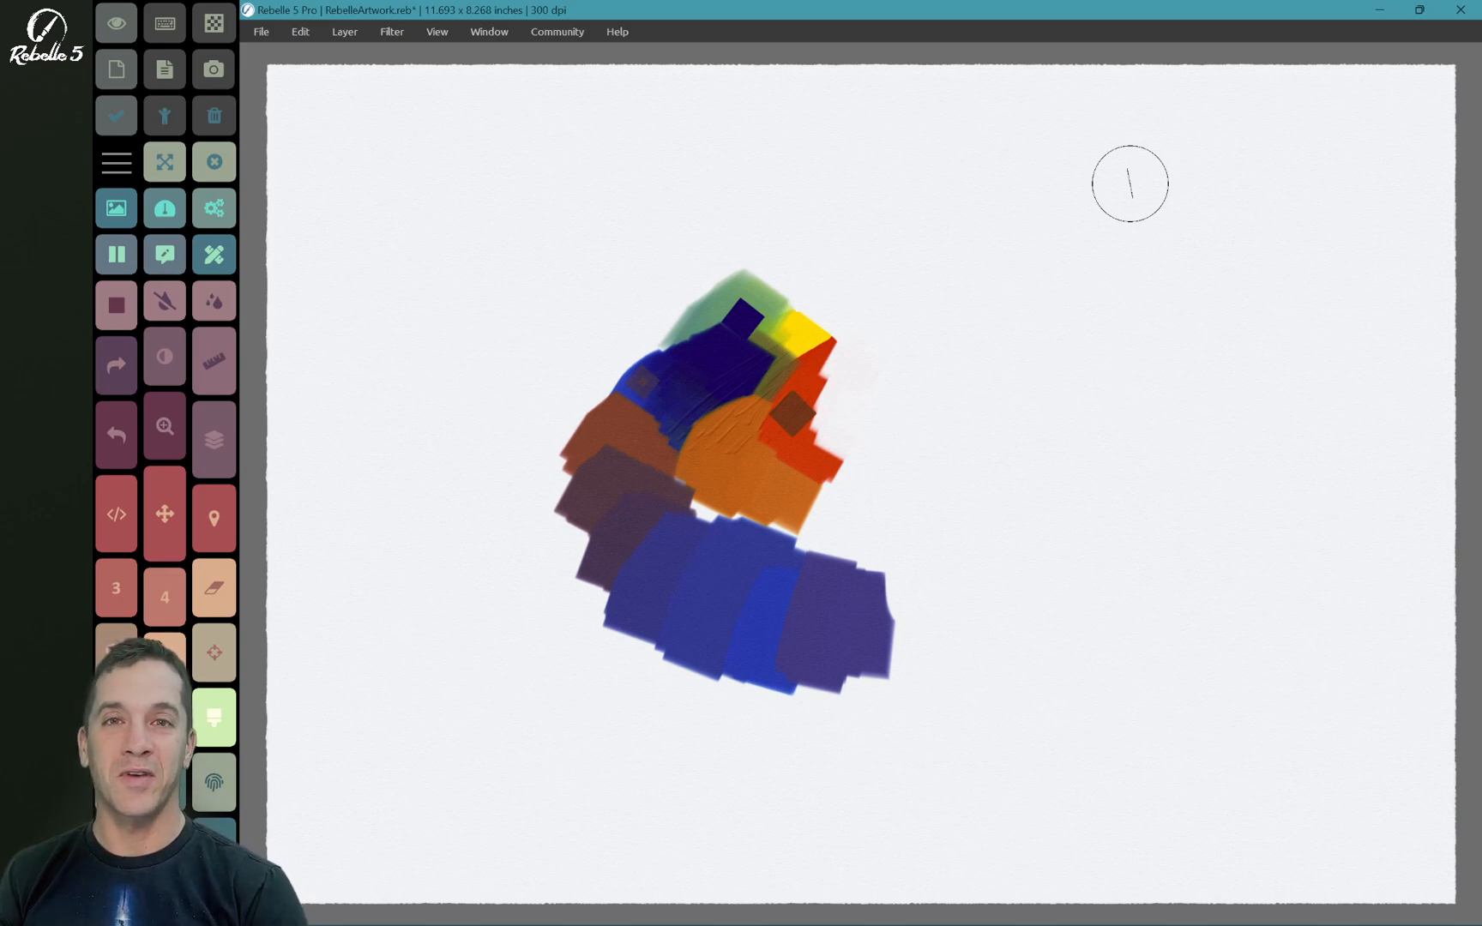
pyautogui.click(116, 162)
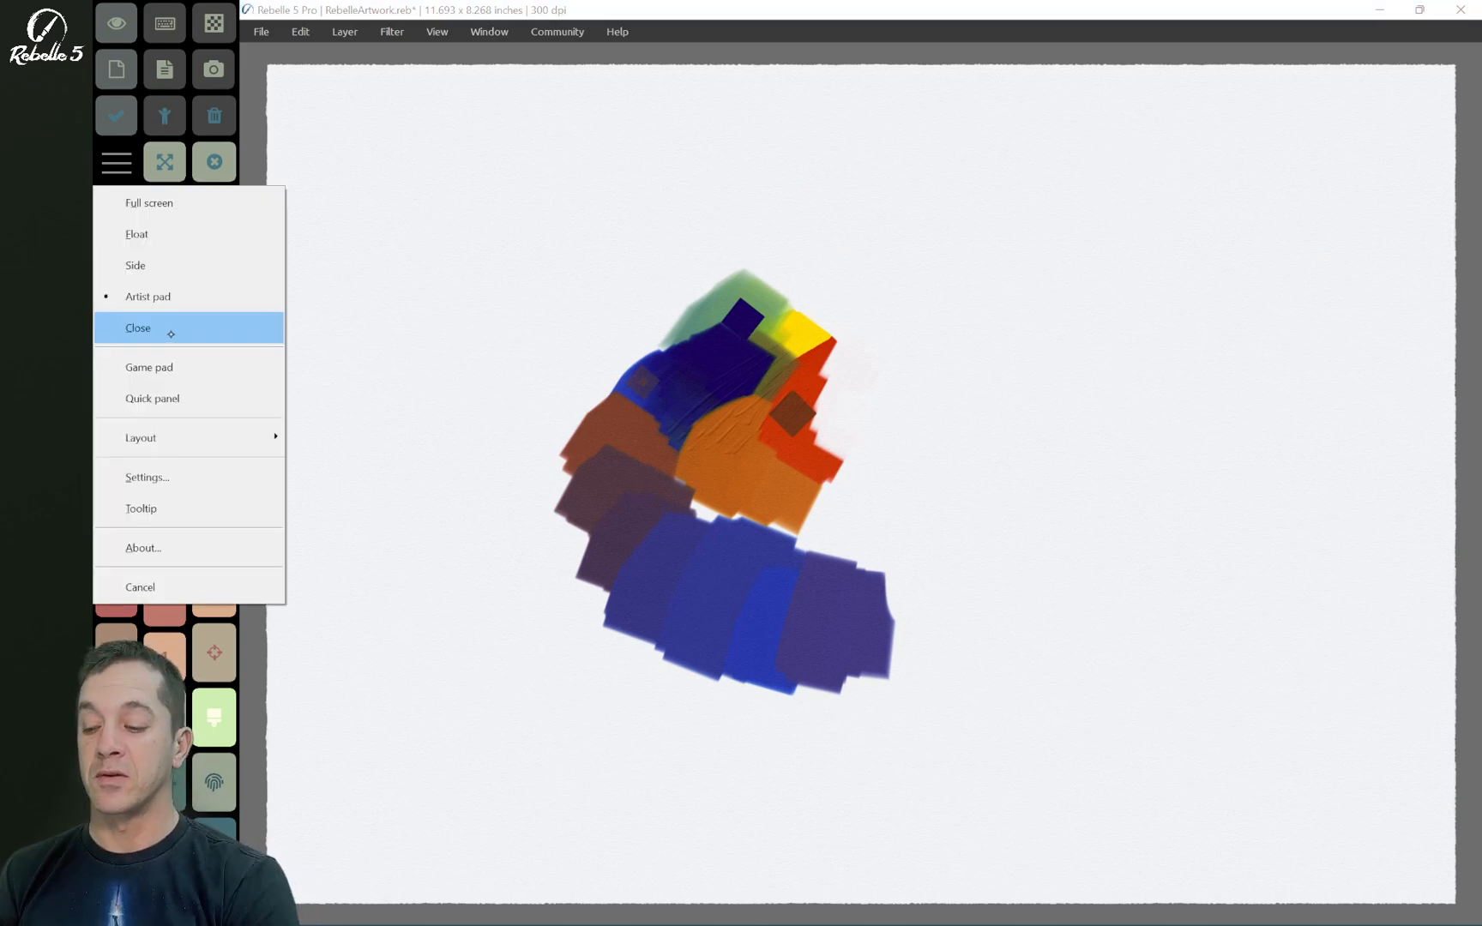
pyautogui.click(183, 335)
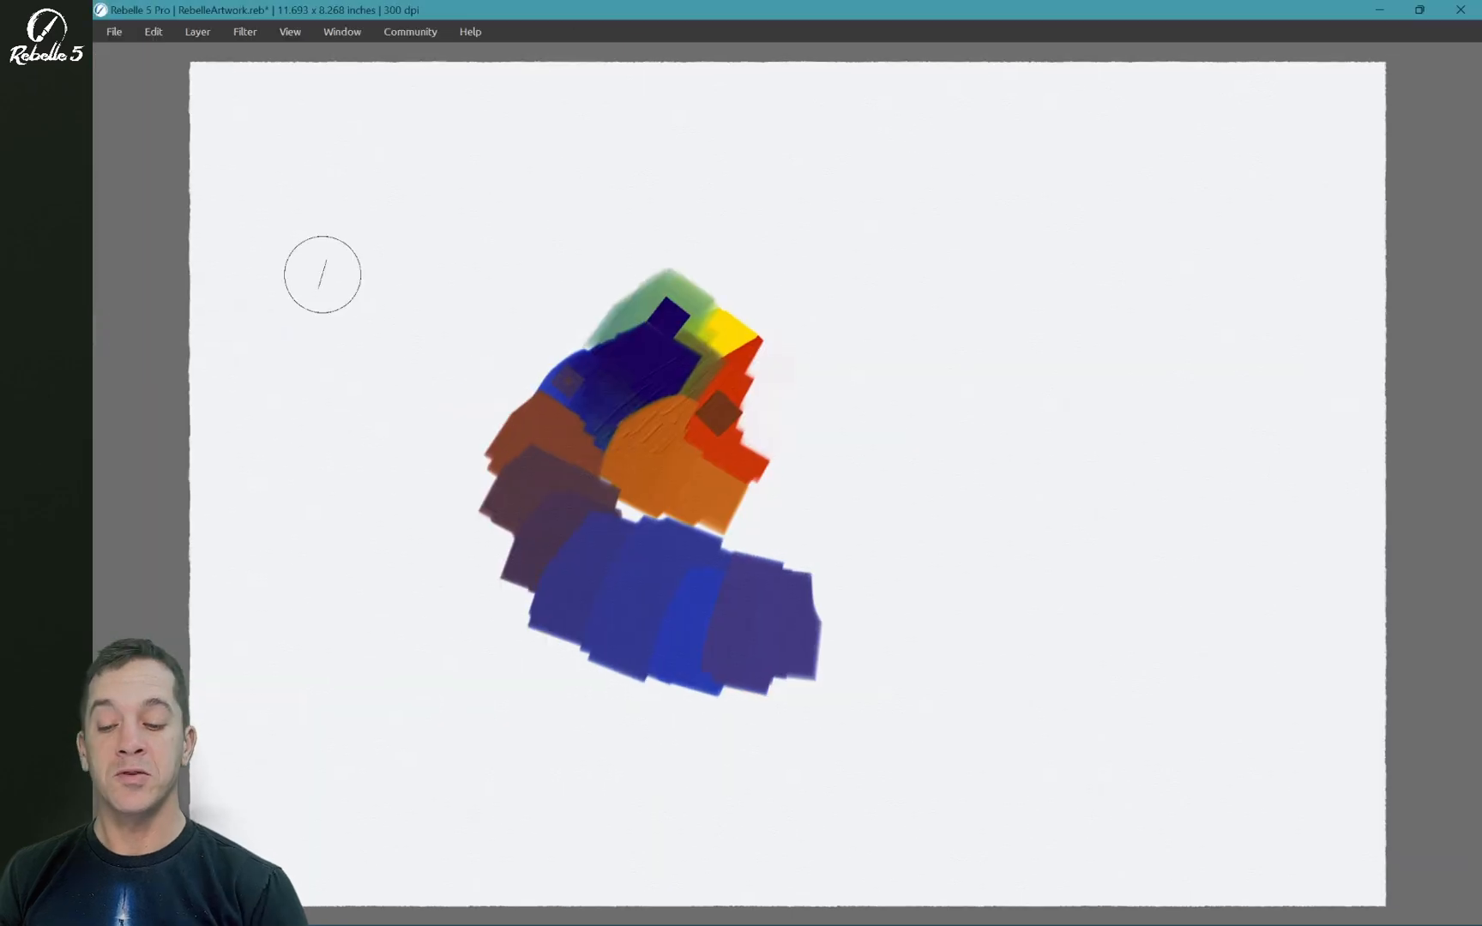